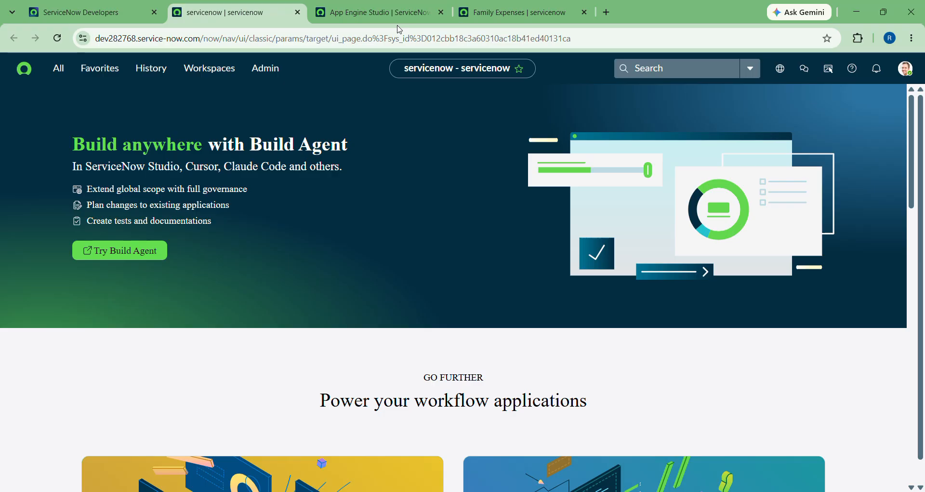
# Switch to Notepad and review the ServiceNow UI Policy.txt notes on creating the application and the Family Expense table
pyautogui.click(661, 490)
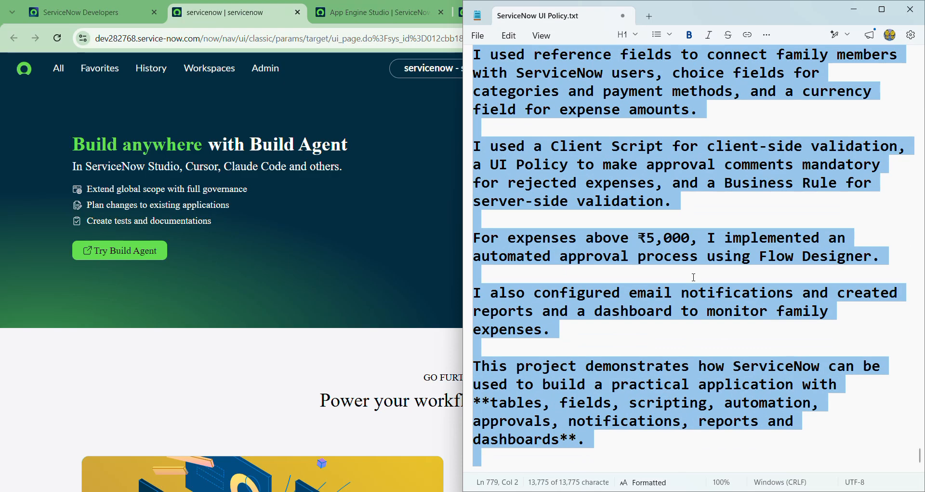
pyautogui.click(883, 9)
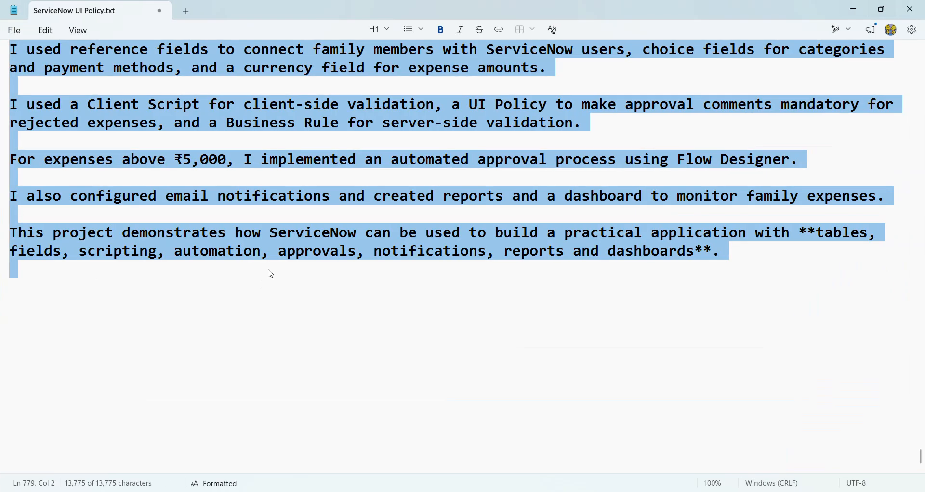
pyautogui.click(265, 284)
pyautogui.scroll(15, 242, 171)
pyautogui.scroll(20, 242, 172)
pyautogui.scroll(20, 242, 172)
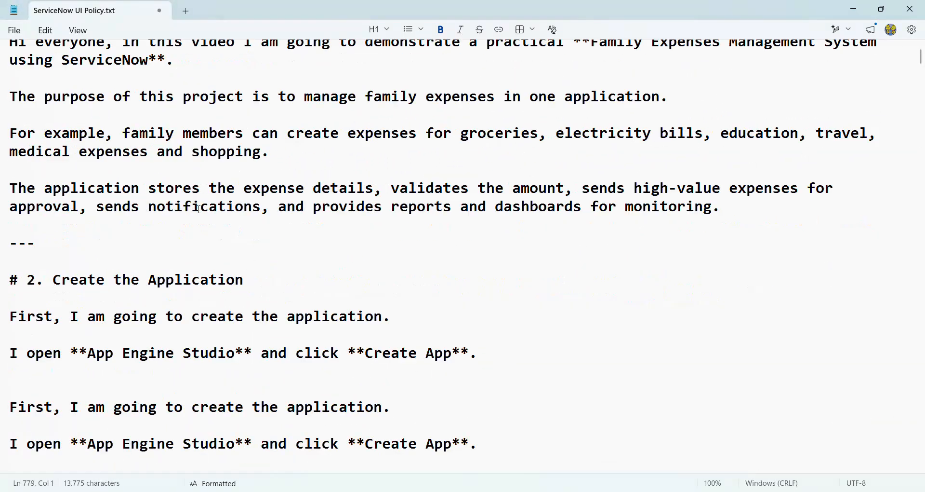
pyautogui.scroll(-15, 199, 210)
pyautogui.scroll(10, 199, 209)
pyautogui.scroll(1, 199, 209)
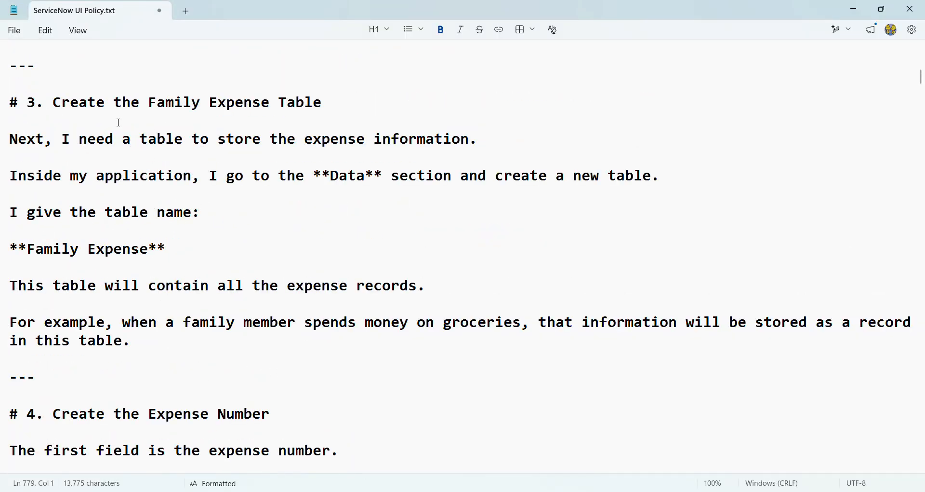
pyautogui.scroll(1, 105, 146)
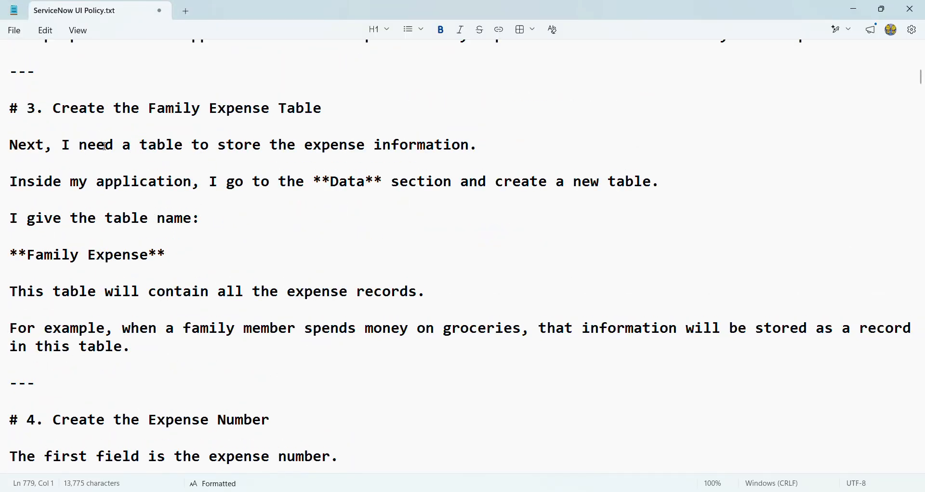
pyautogui.scroll(3, 104, 146)
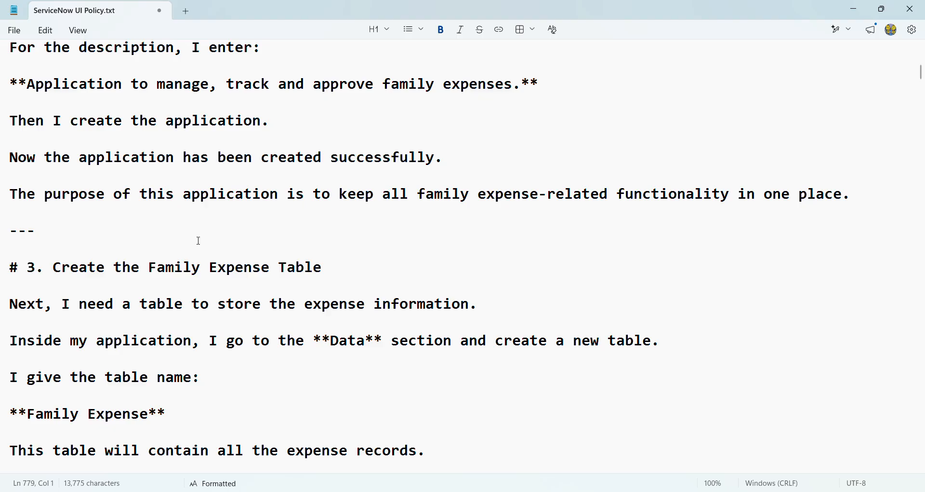
pyautogui.scroll(1, 199, 241)
pyautogui.scroll(3, 217, 201)
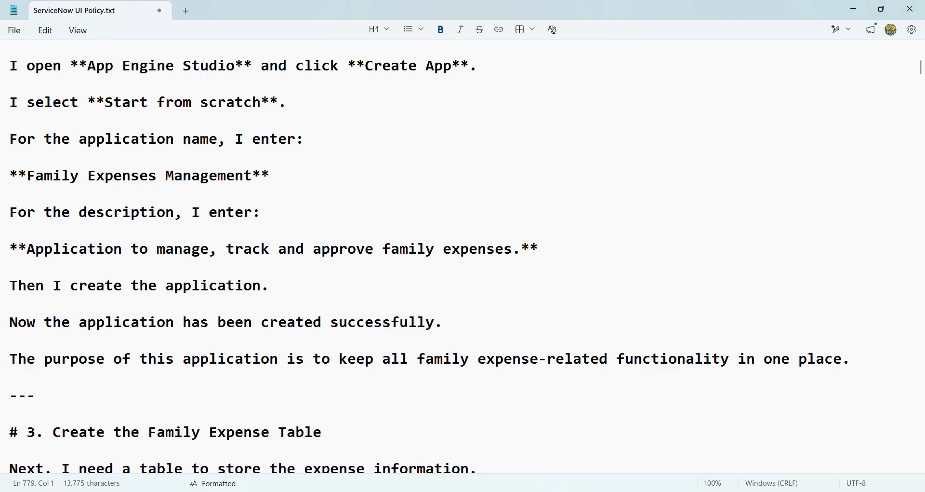
# Switch to the ServiceNow browser window, filter the navigator for "app", and open the App Engine Studio home page
pyautogui.moveTo(636, 491)
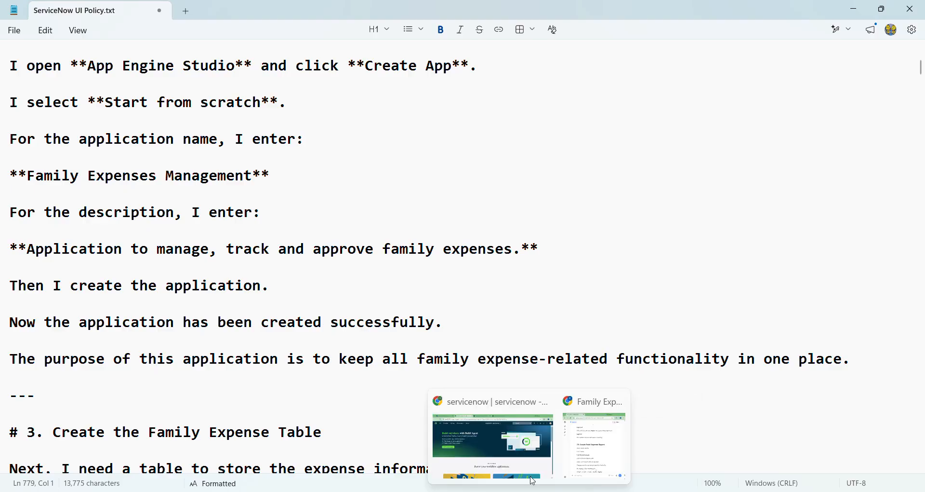
pyautogui.click(533, 481)
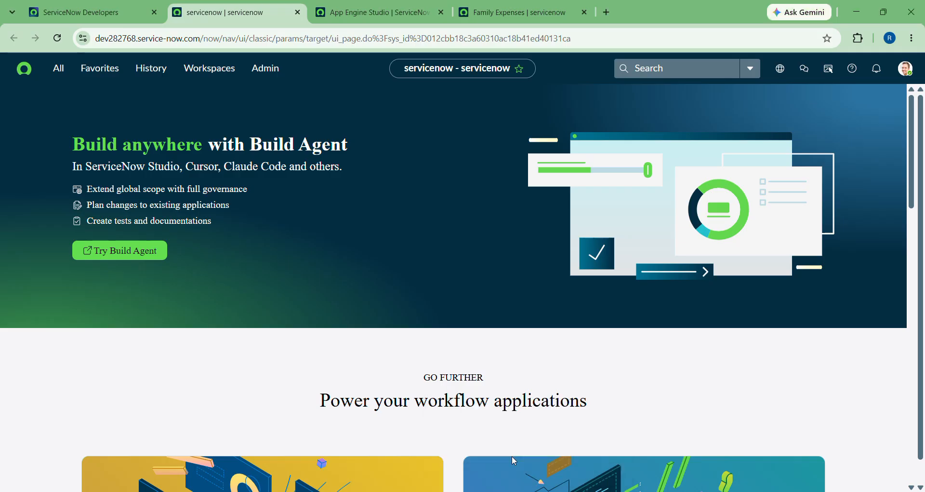
pyautogui.click(58, 71)
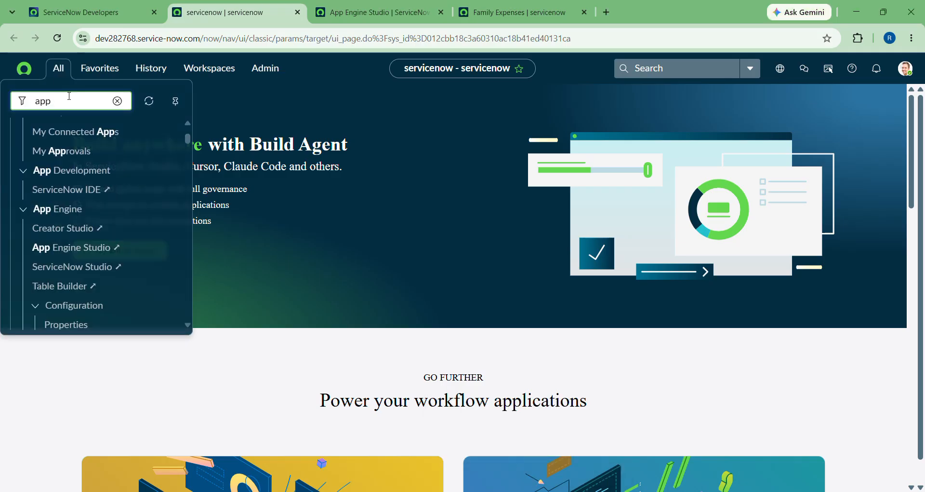
pyautogui.scroll(3, 63, 247)
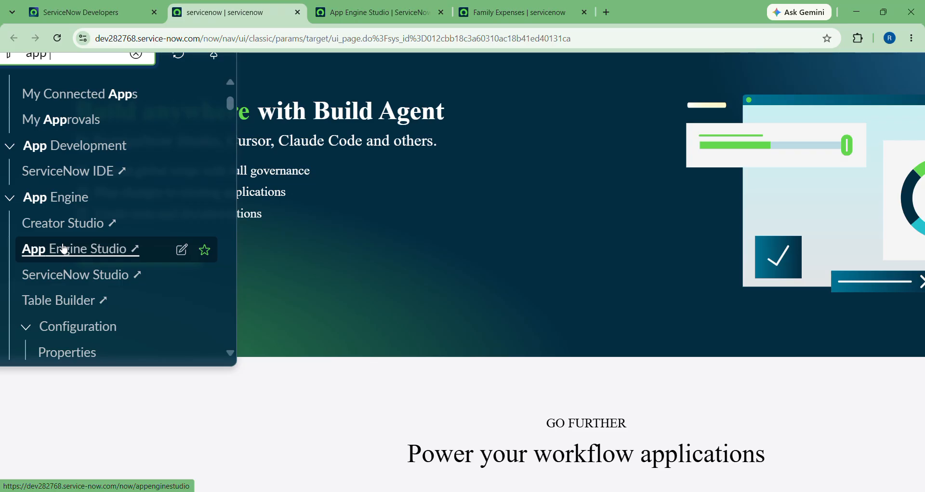
pyautogui.scroll(1, 51, 201)
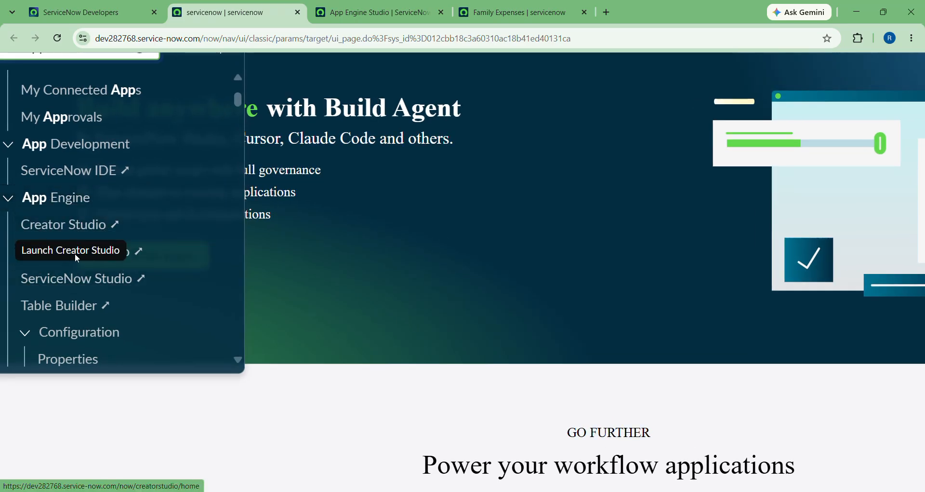
pyautogui.click(48, 253)
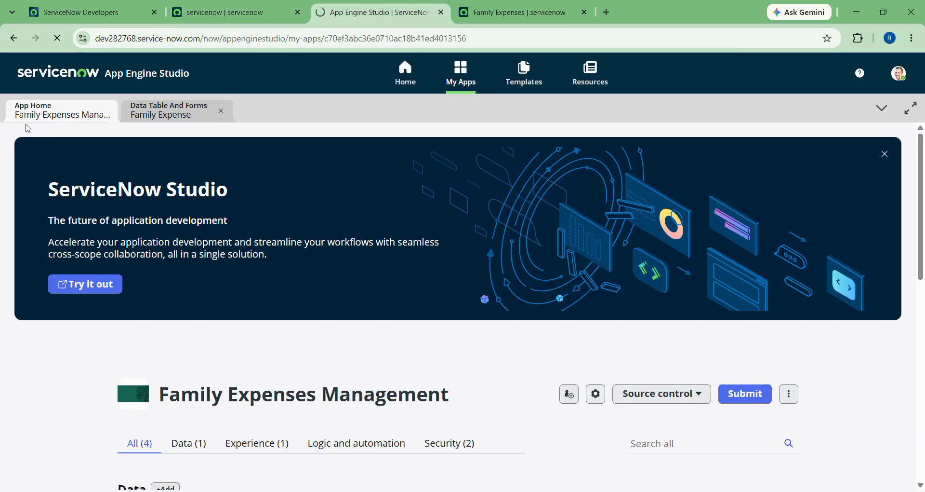
pyautogui.click(410, 83)
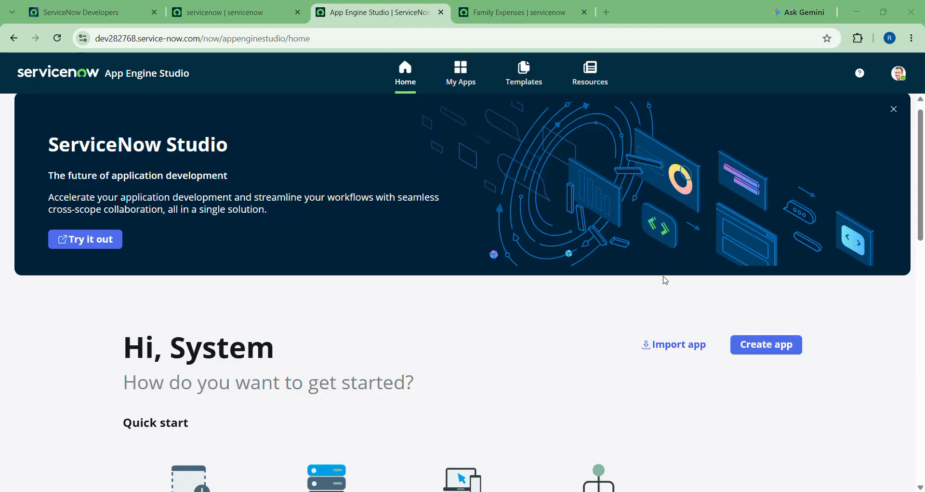
pyautogui.scroll(5, 665, 278)
pyautogui.hscroll(3, 666, 278)
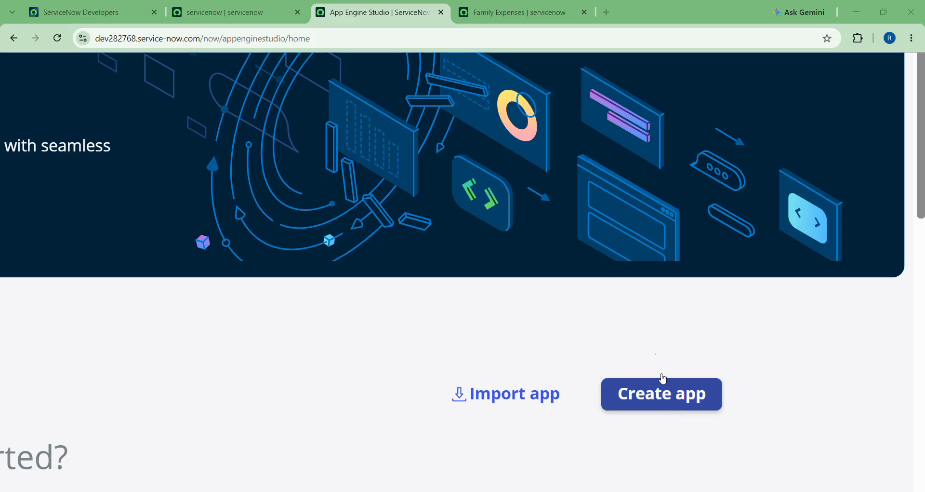
pyautogui.click(649, 394)
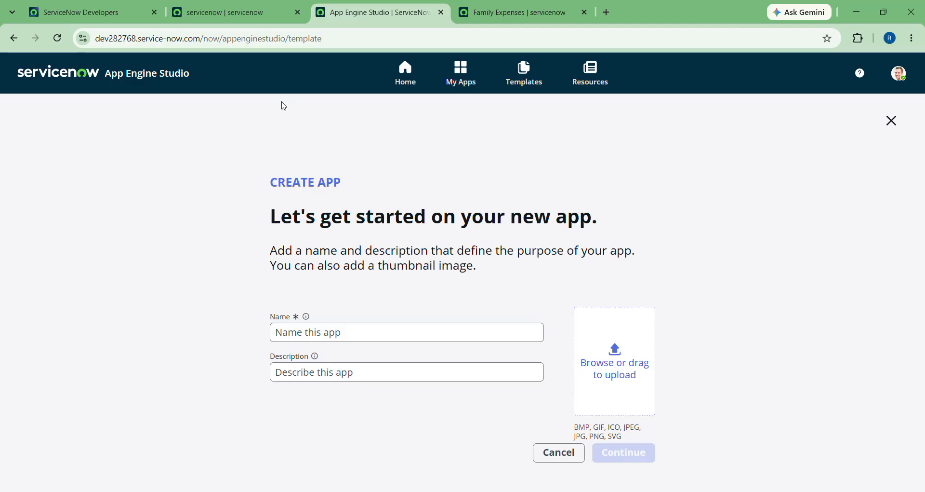
pyautogui.click(891, 121)
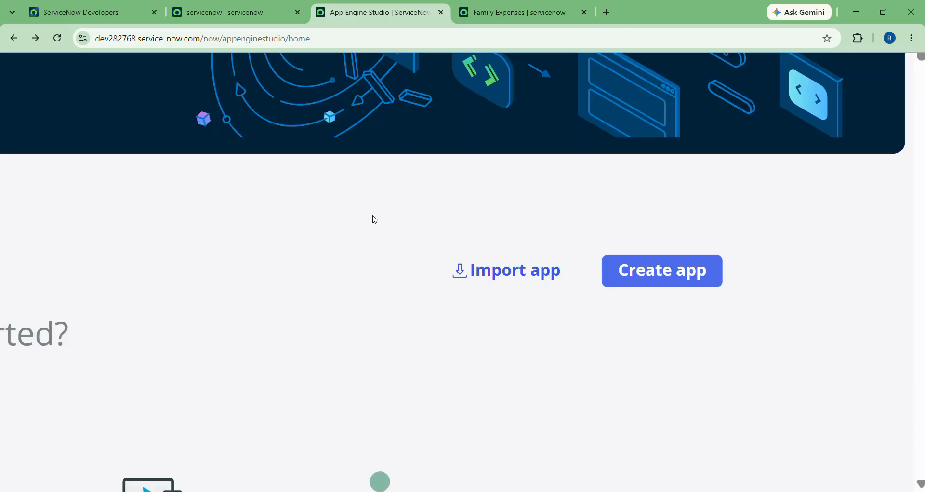
# Open the existing Family Expenses Management app, examine its data and experience sections, and return to the home page
pyautogui.scroll(-5, 342, 250)
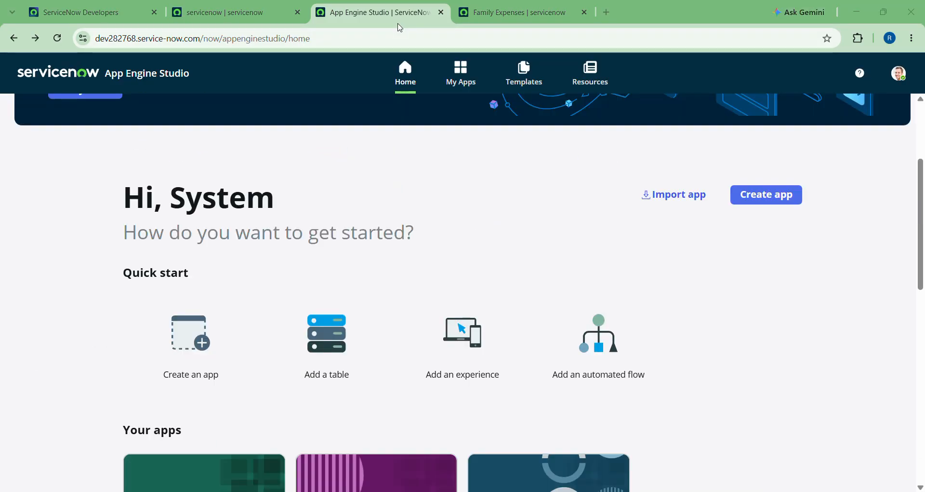
pyautogui.scroll(1, 508, 173)
pyautogui.scroll(3, 508, 173)
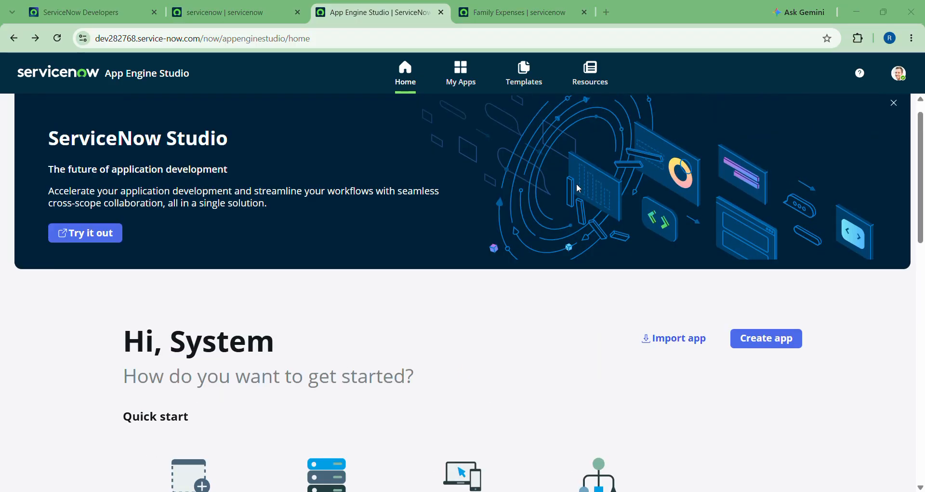
pyautogui.scroll(-8, 753, 242)
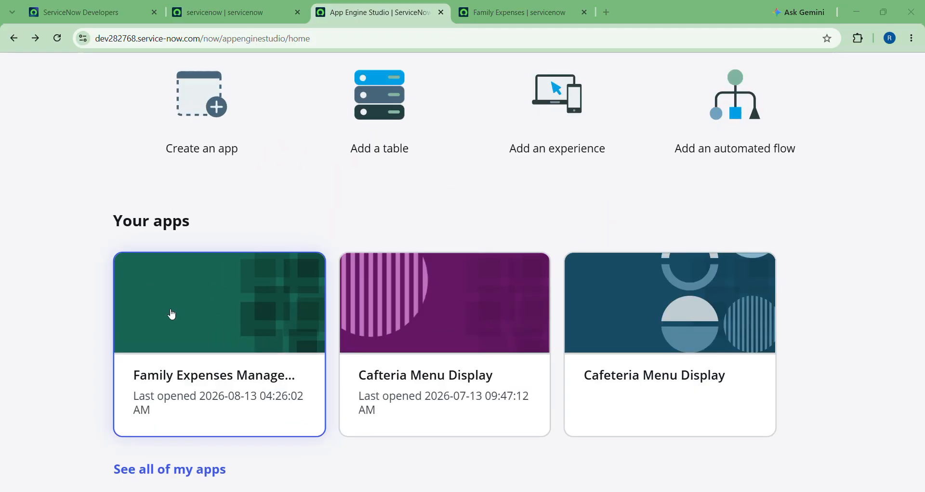
pyautogui.click(199, 306)
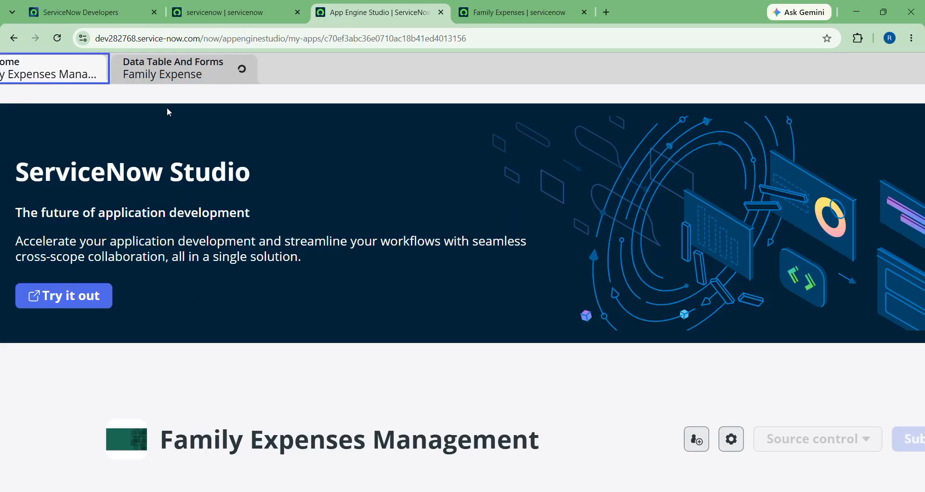
pyautogui.scroll(-2, 219, 248)
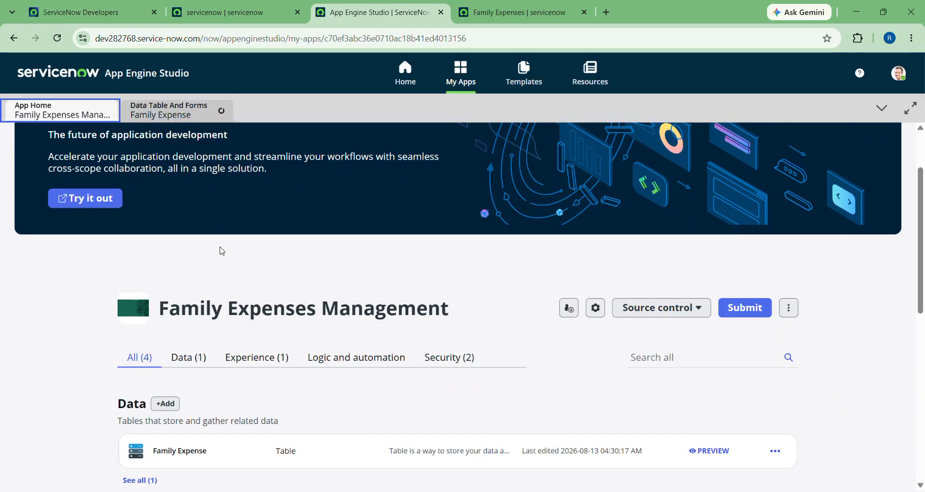
pyautogui.scroll(-3, 141, 255)
pyautogui.keyDown('ctrl'); pyautogui.scroll(3, 144, 223); pyautogui.keyUp('ctrl')
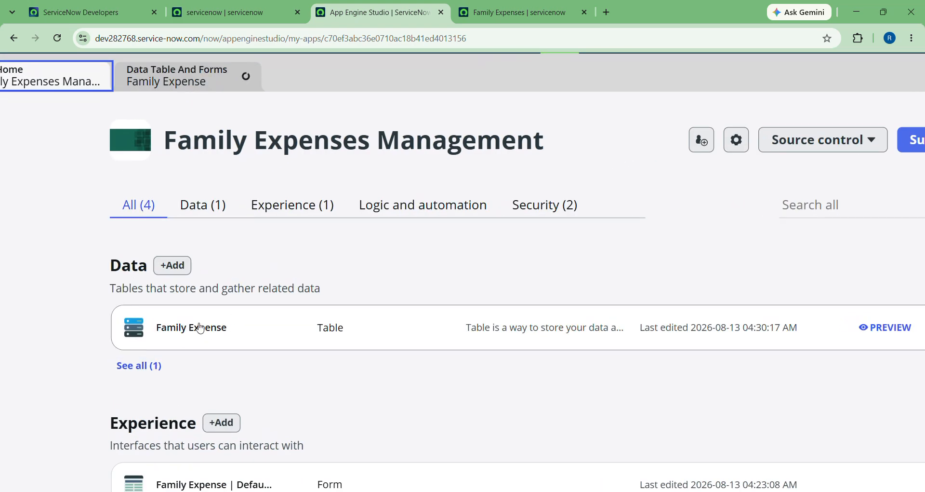
pyautogui.keyDown('ctrl'); pyautogui.scroll(-3, 199, 325); pyautogui.keyUp('ctrl')
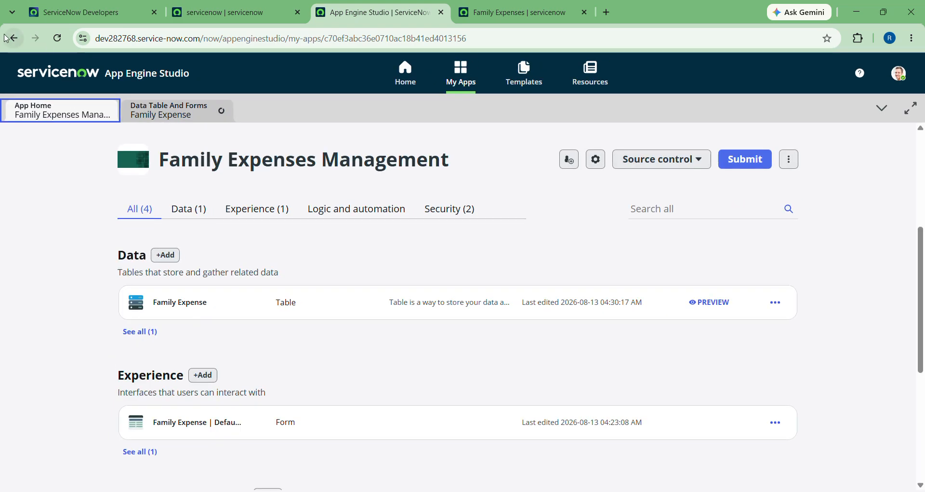
pyautogui.click(13, 39)
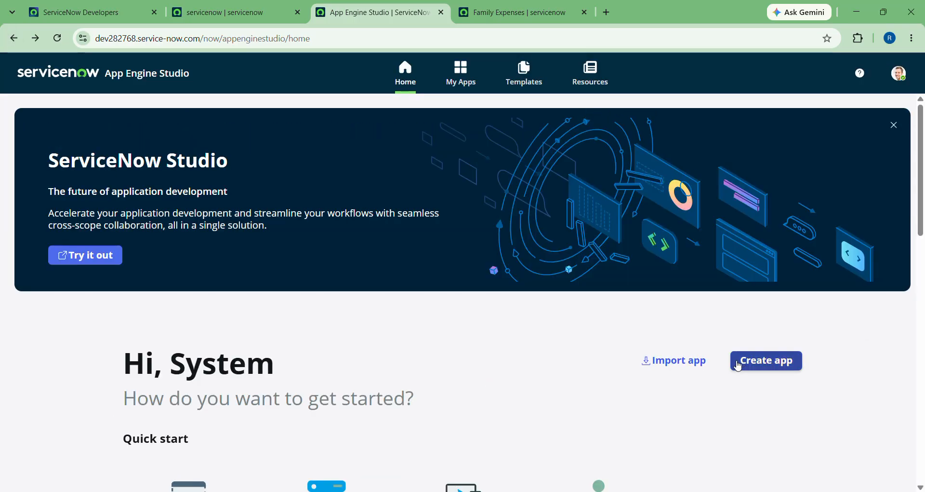
# Start a new app named "family" with an empty description and continue to its roles
pyautogui.click(738, 361)
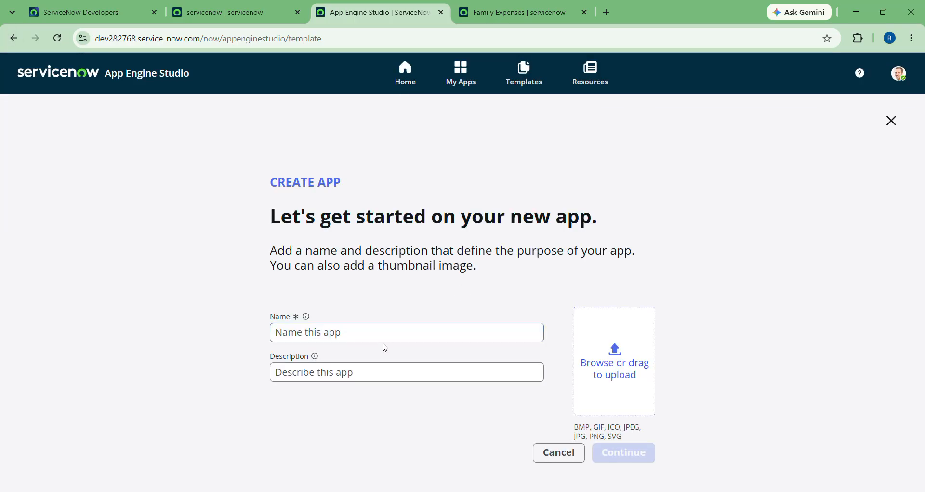
pyautogui.click(357, 331)
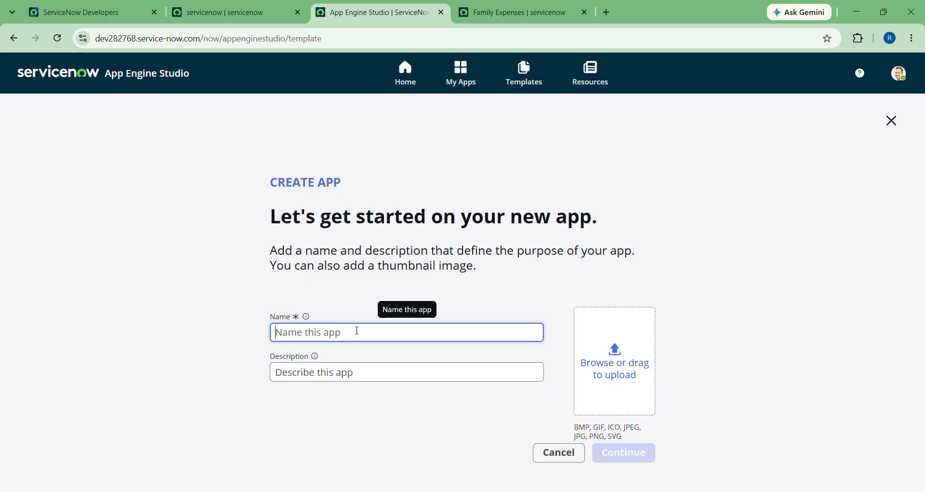
pyautogui.write('fan')
pyautogui.press('BackSpace')
pyautogui.write('mily')
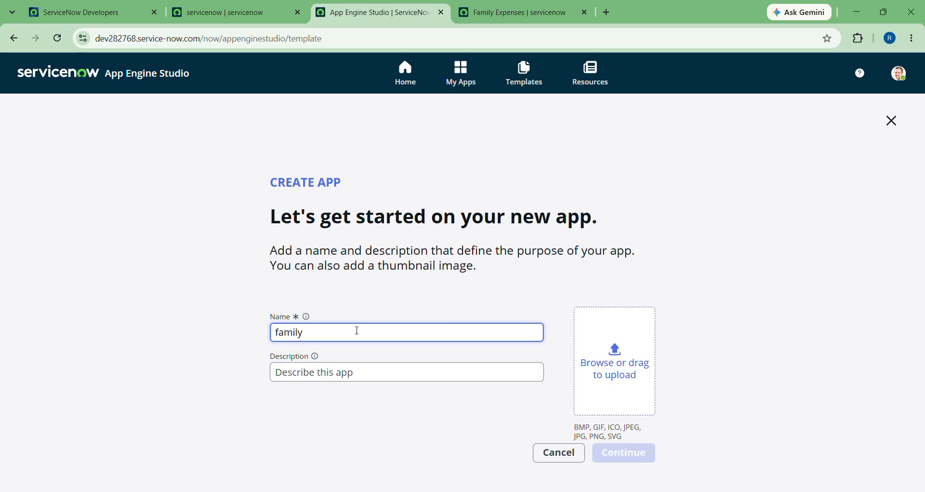
pyautogui.click(374, 373)
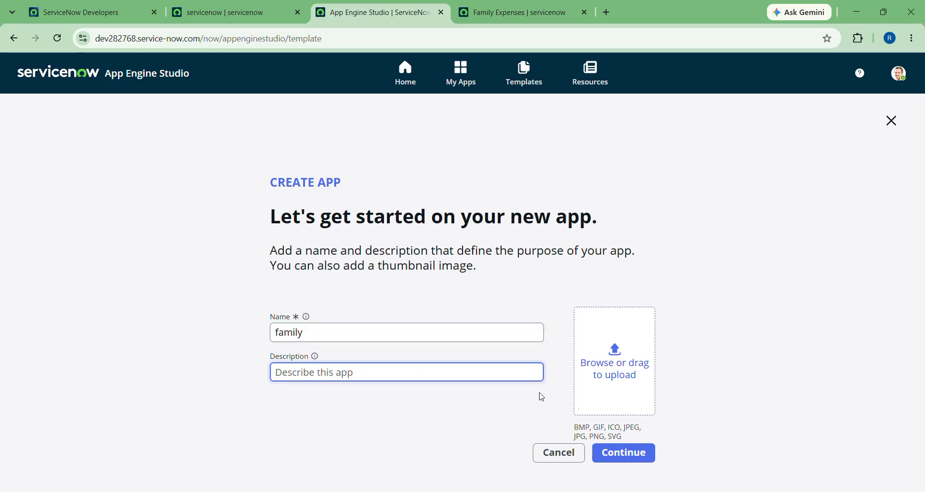
pyautogui.click(633, 456)
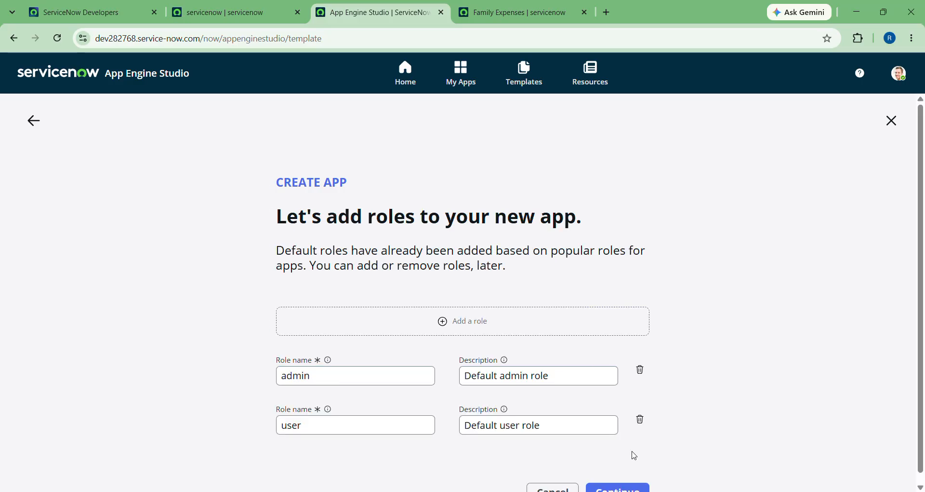
# Keep the default admin and user roles for the new app and open its app dashboard
pyautogui.scroll(-1, 632, 451)
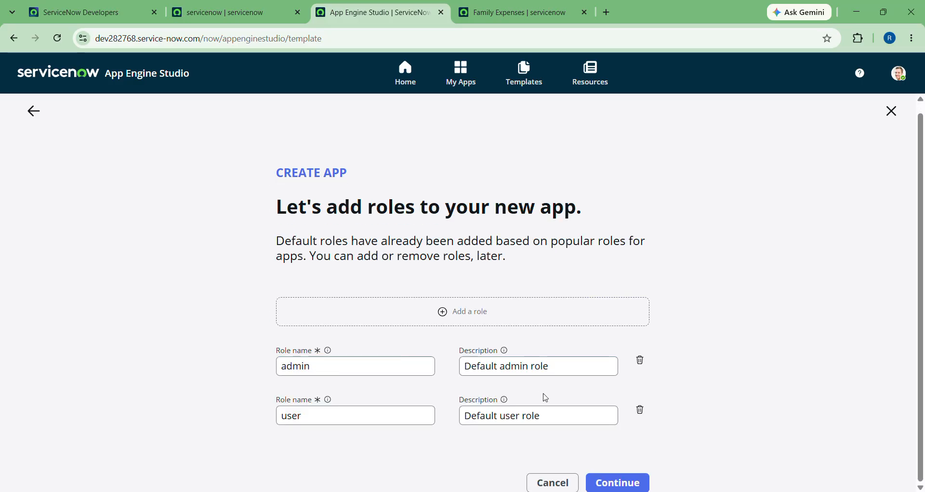
pyautogui.click(615, 479)
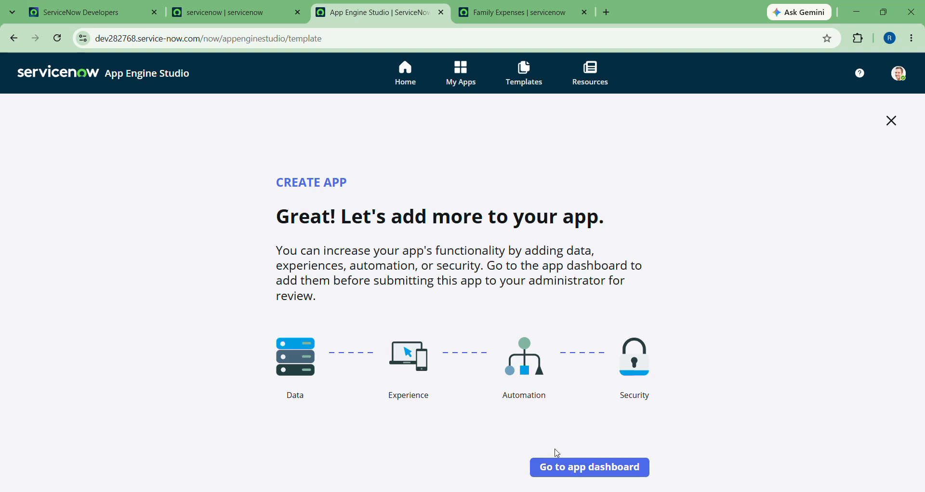
pyautogui.click(554, 468)
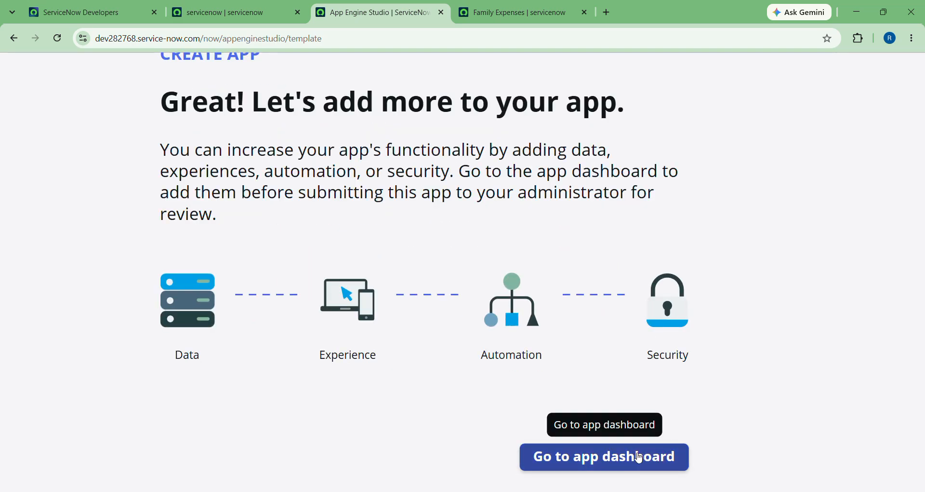
pyautogui.click(561, 477)
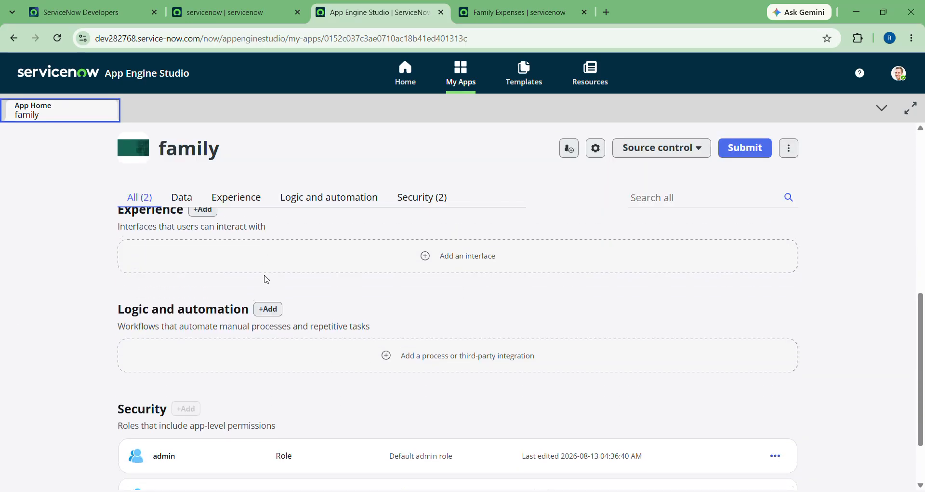
pyautogui.scroll(2, 264, 279)
pyautogui.scroll(3, 202, 229)
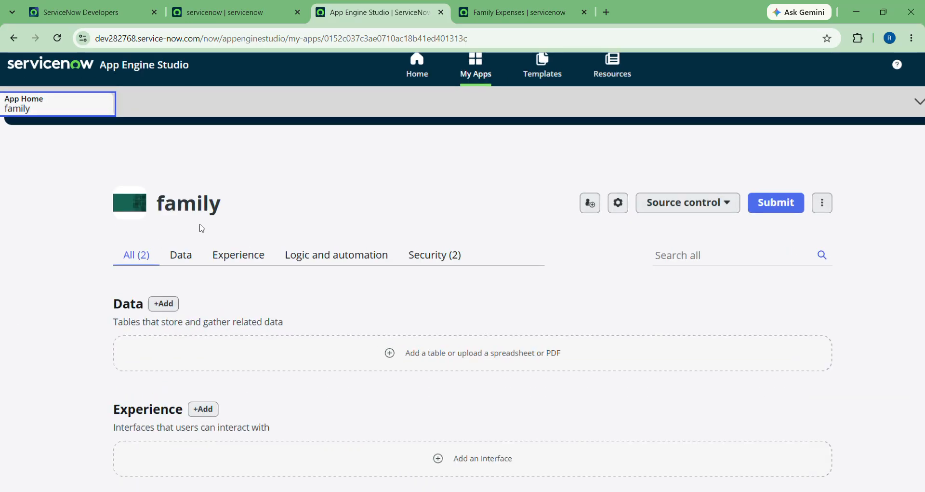
# Return from the new family app's dashboard to the home page and open the existing Family Expenses Management app
pyautogui.scroll(2, 202, 228)
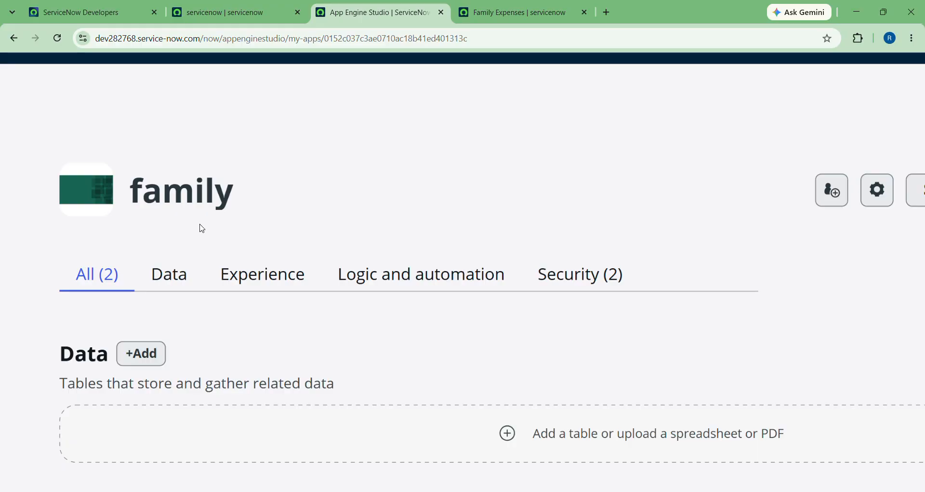
pyautogui.scroll(-5, 202, 229)
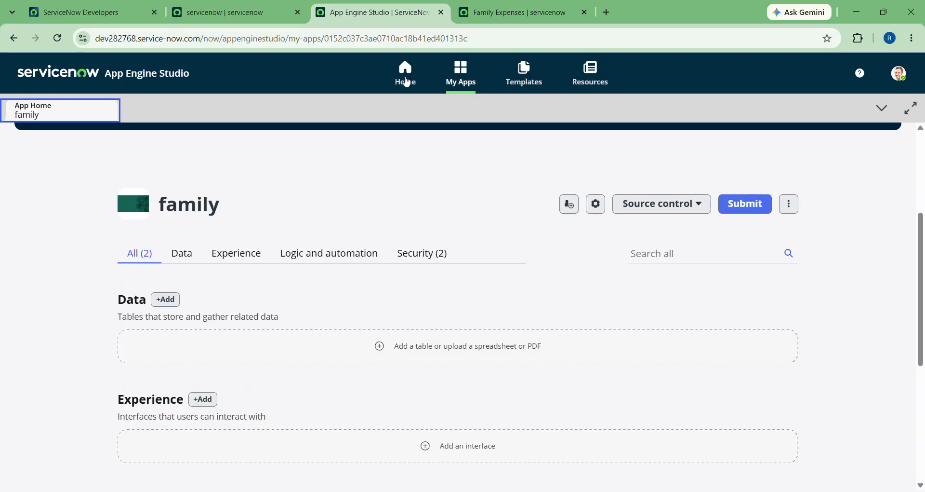
pyautogui.click(403, 79)
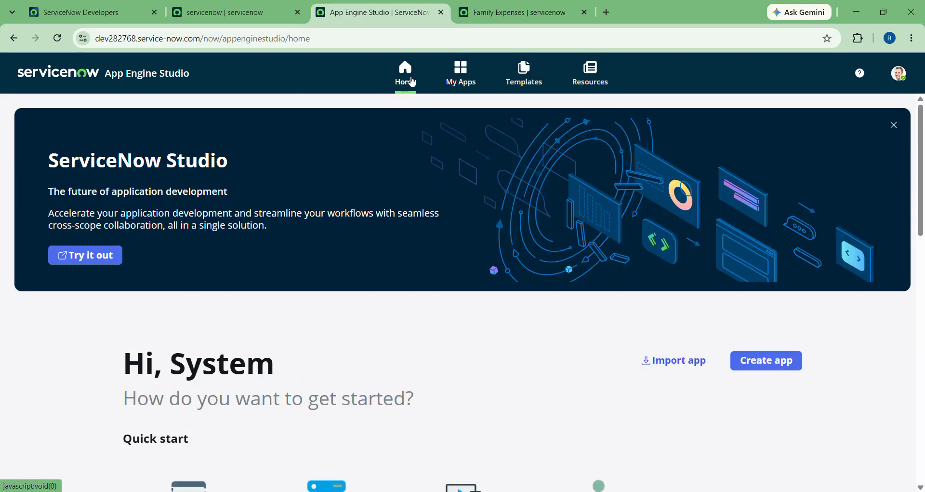
pyautogui.scroll(-8, 450, 240)
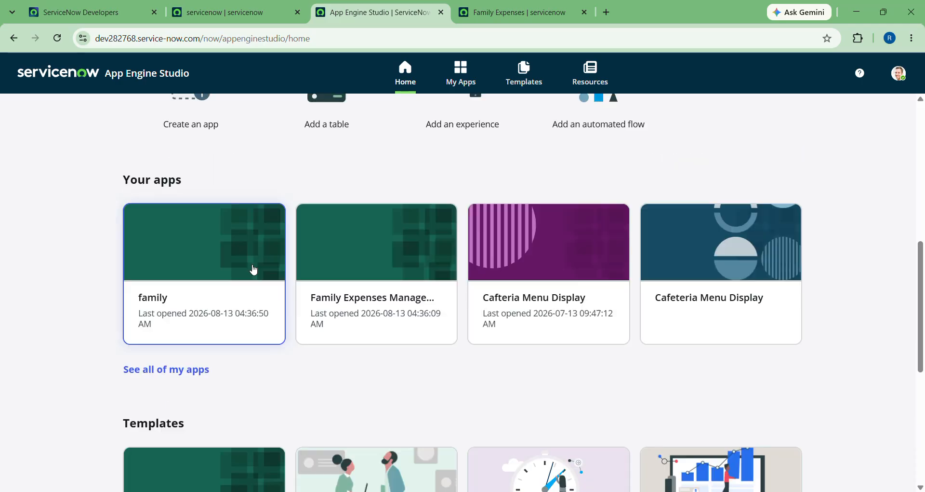
pyautogui.scroll(3, 392, 252)
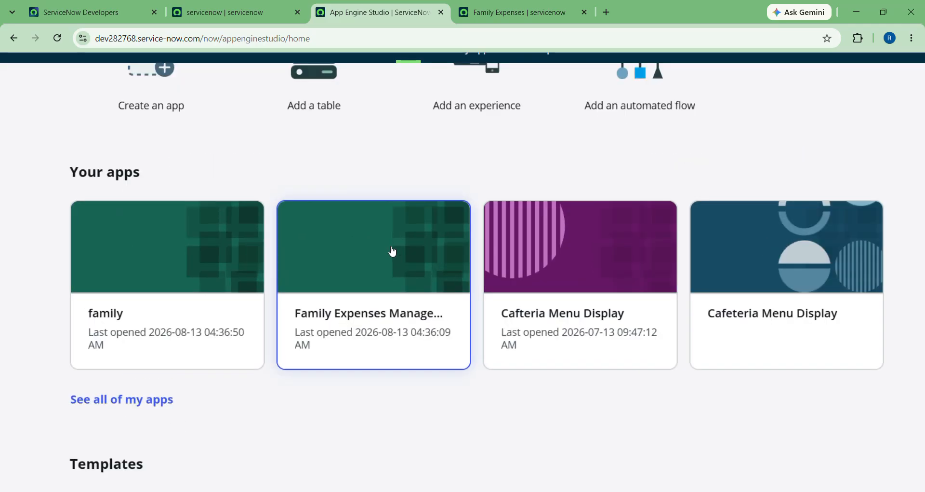
pyautogui.click(385, 279)
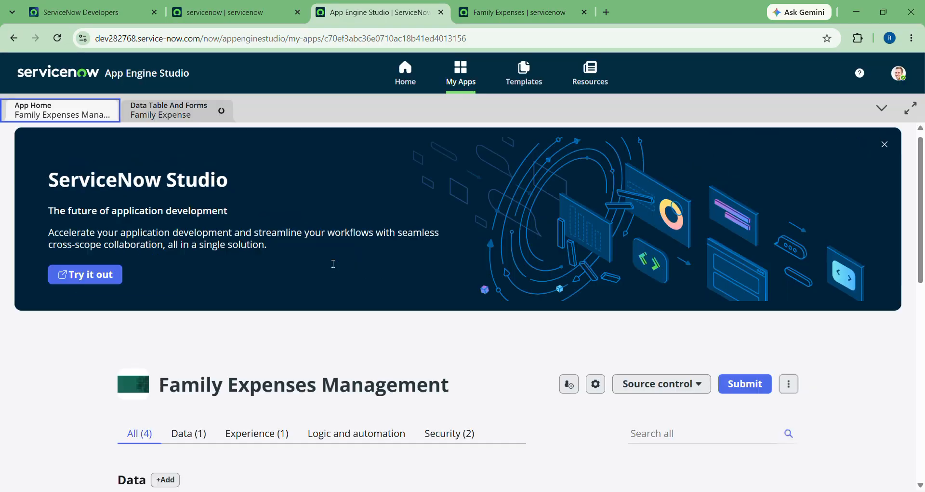
# Examine the app's data section and the Family Expense table's form, and return to the app dashboard
pyautogui.scroll(-4, 333, 263)
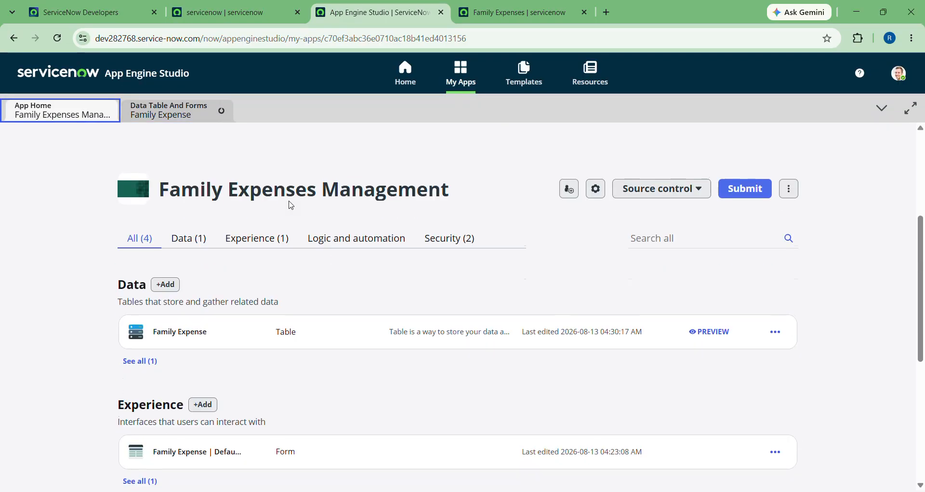
pyautogui.scroll(3, 141, 234)
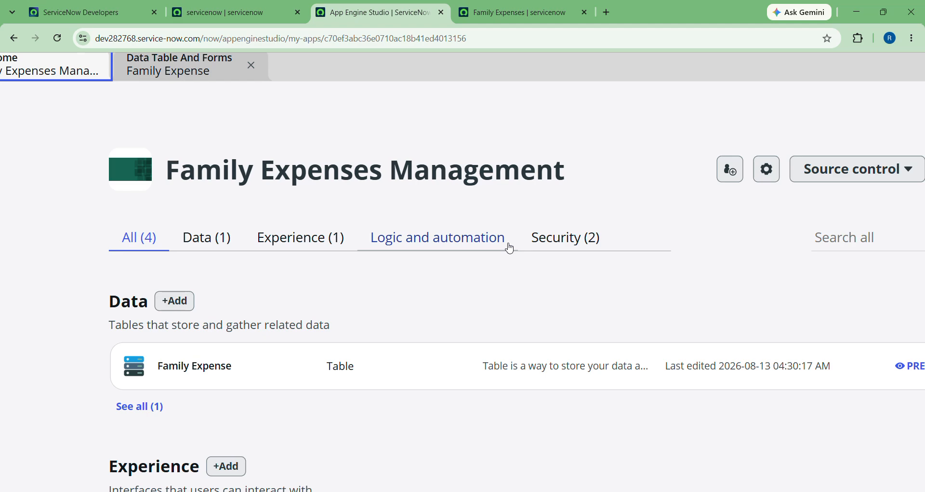
pyautogui.scroll(-3, 342, 287)
pyautogui.click(182, 200)
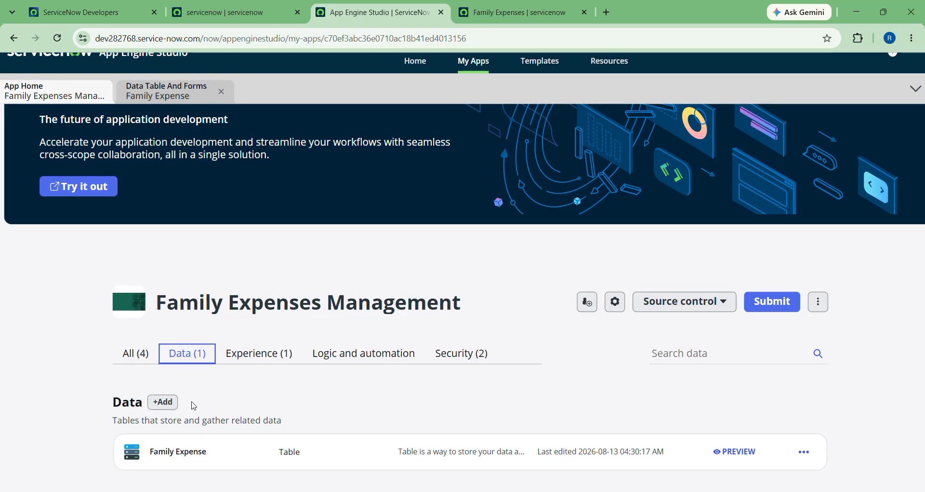
pyautogui.scroll(3, 168, 436)
pyautogui.scroll(2, 165, 437)
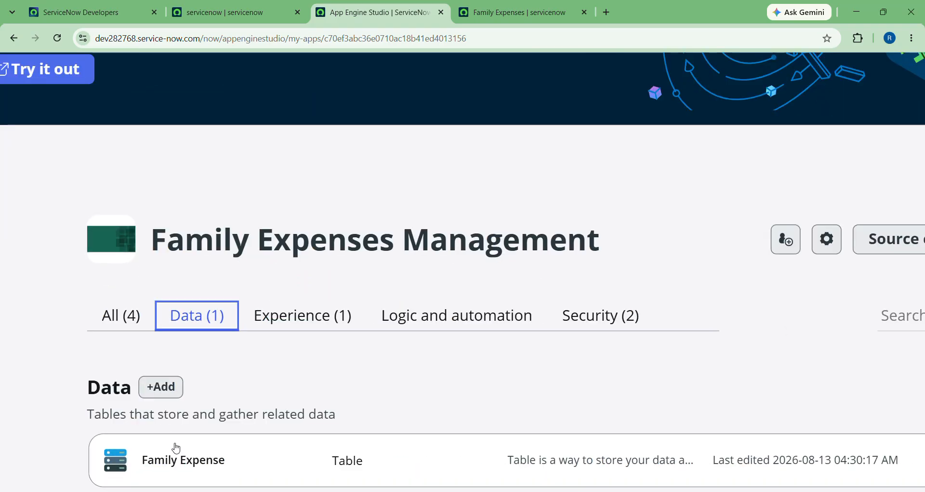
pyautogui.click(188, 462)
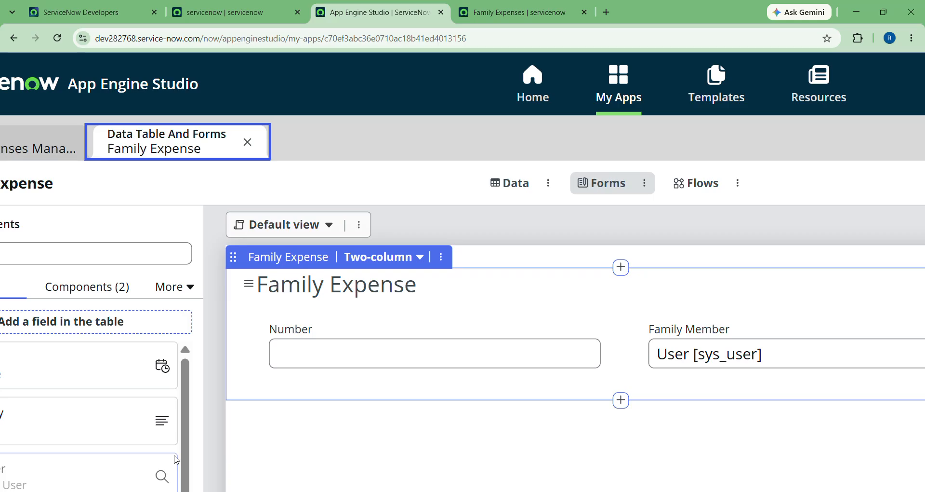
pyautogui.scroll(-3, 176, 459)
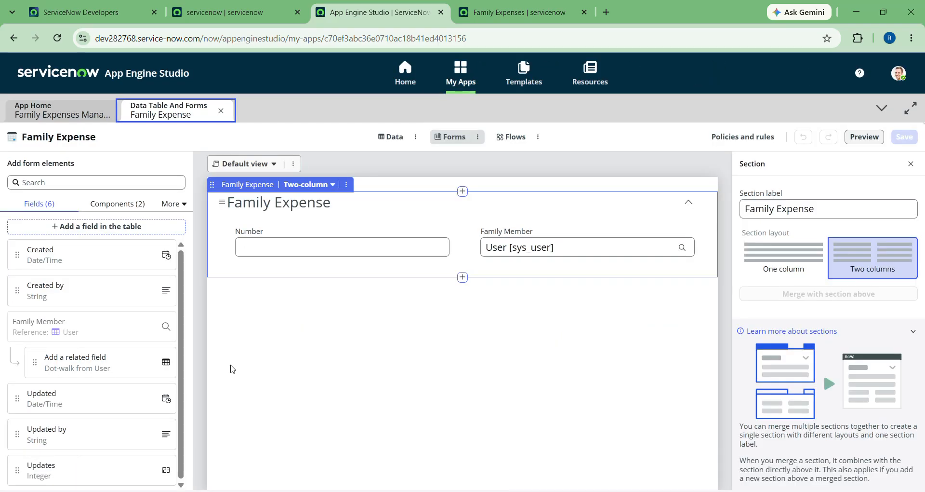
pyautogui.click(56, 116)
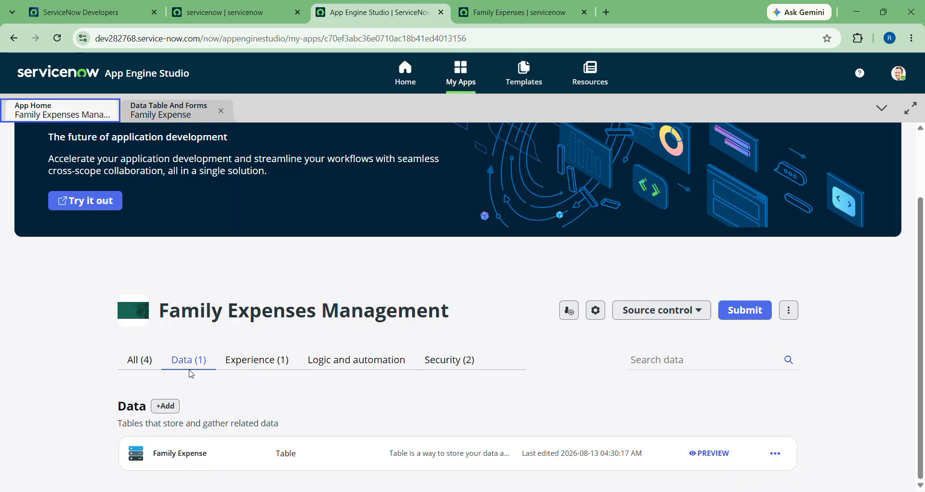
pyautogui.click(165, 407)
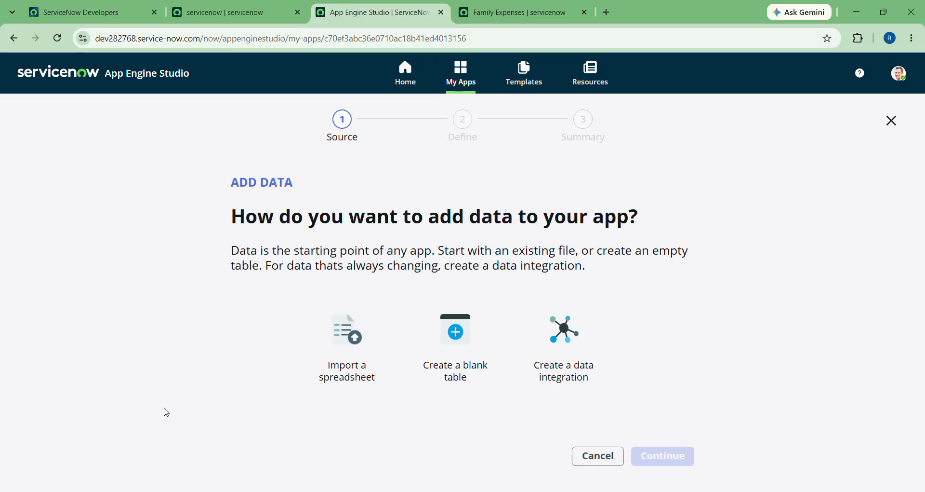
pyautogui.click(458, 333)
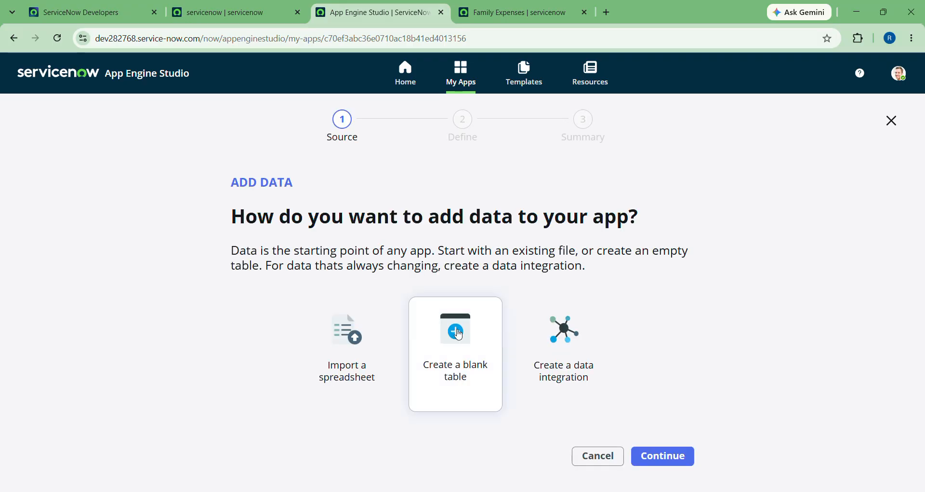
pyautogui.click(654, 456)
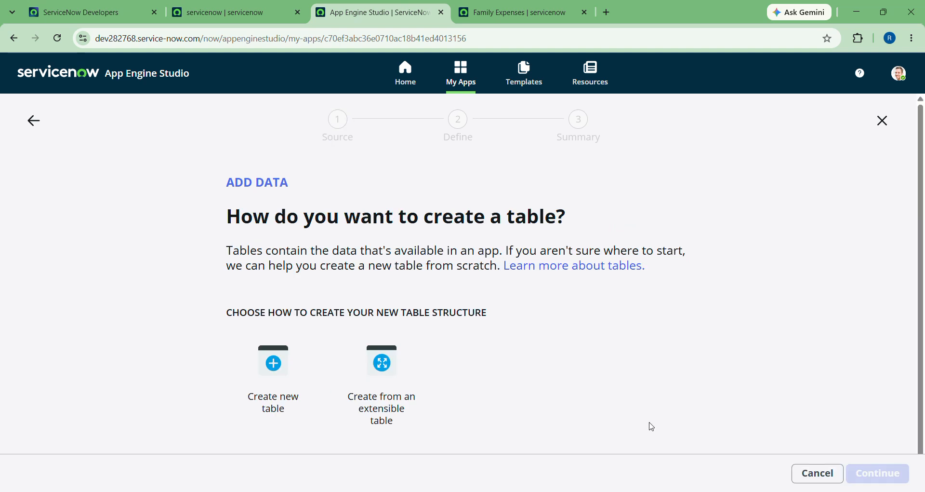
pyautogui.click(278, 378)
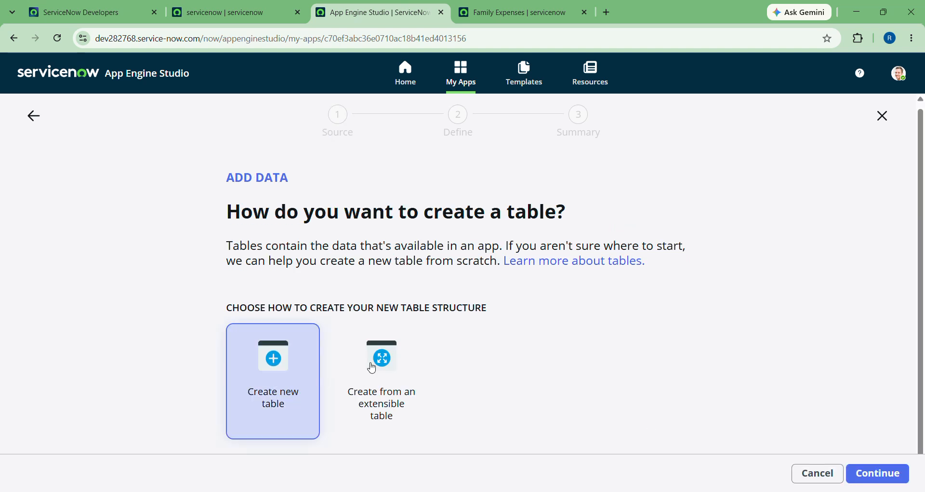
pyautogui.click(882, 473)
pyautogui.scroll(-2, 448, 385)
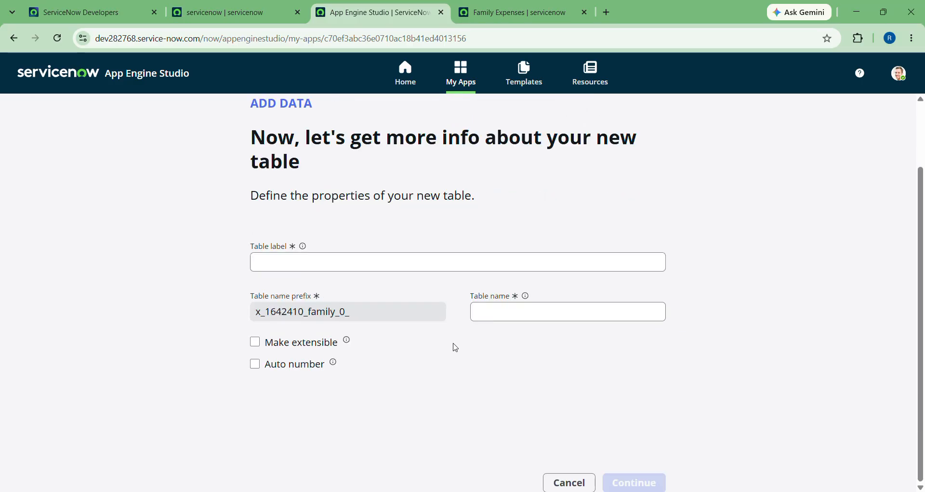
pyautogui.click(371, 268)
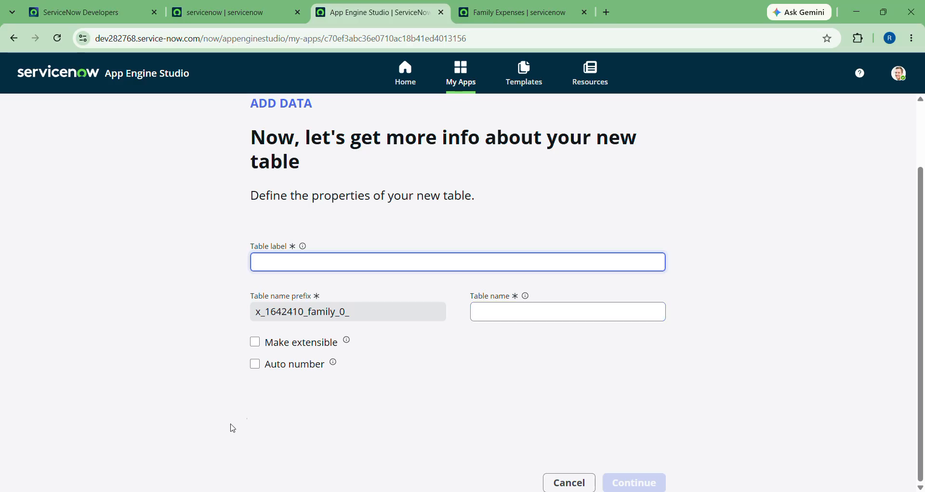
pyautogui.click(255, 365)
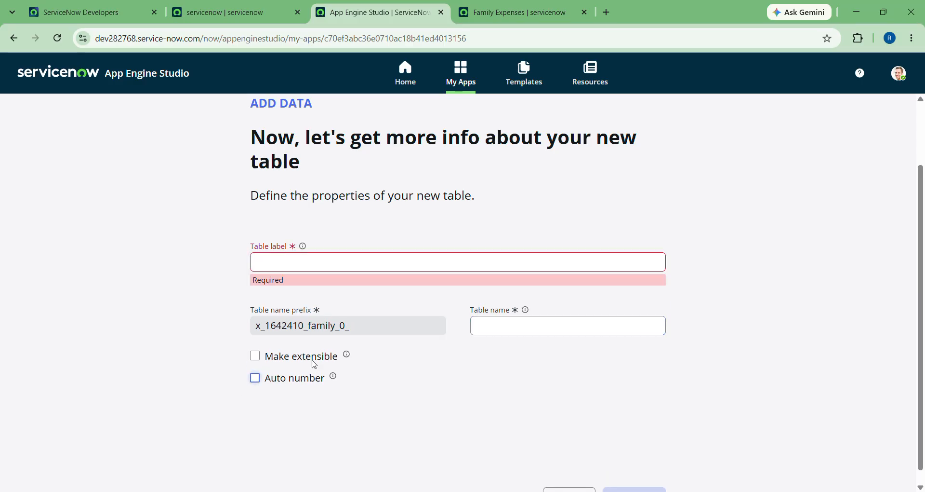
pyautogui.scroll(-1, 464, 380)
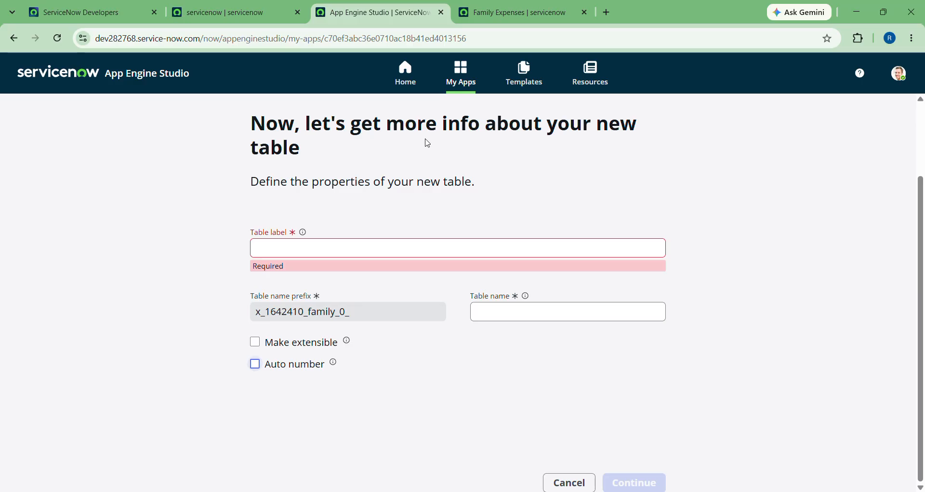
pyautogui.click(405, 68)
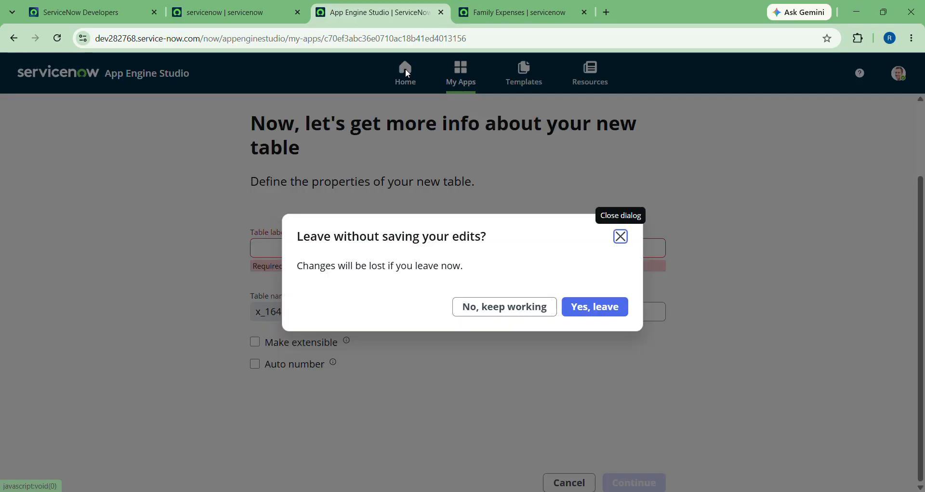
pyautogui.click(593, 300)
# Reopen the Family Expenses Management app and open the Family Expense form from its experience section
pyautogui.scroll(-4, 304, 325)
pyautogui.scroll(-5, 304, 325)
pyautogui.scroll(2, 304, 324)
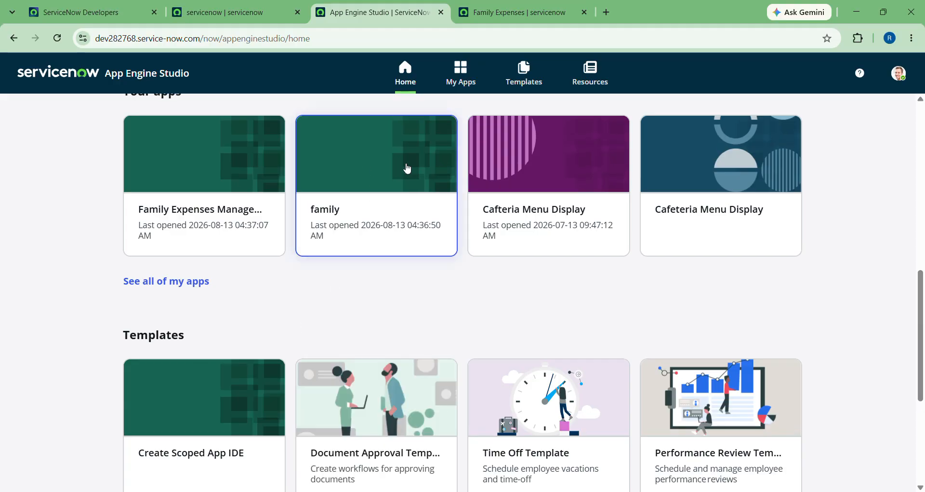
pyautogui.click(181, 178)
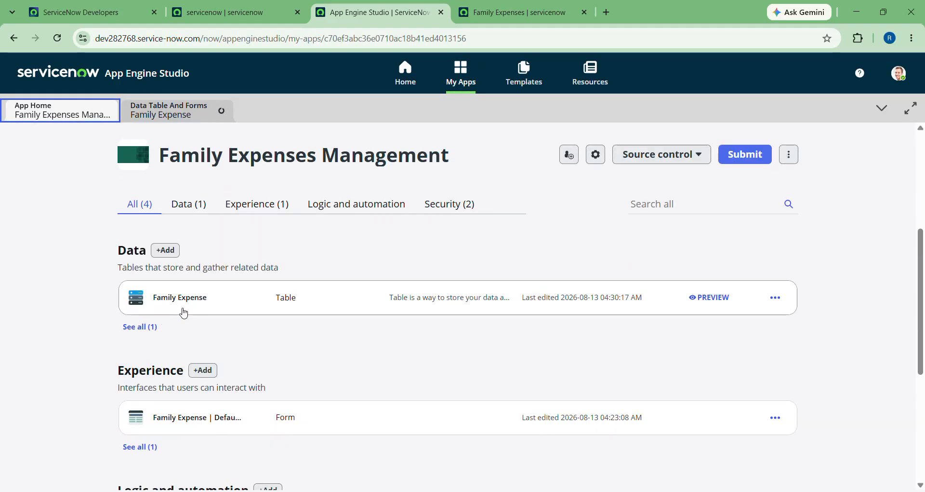
pyautogui.scroll(3, 188, 311)
pyautogui.hscroll(5, 514, 283)
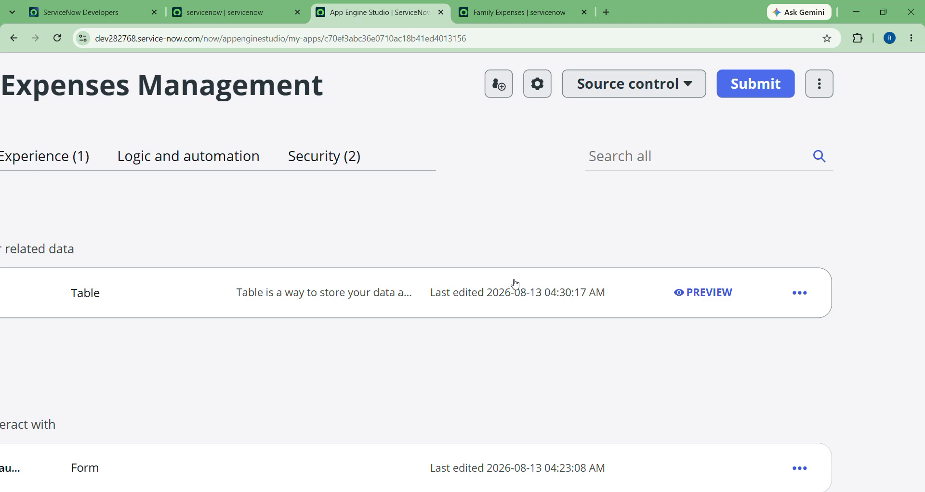
pyautogui.scroll(-5, 515, 283)
pyautogui.click(257, 203)
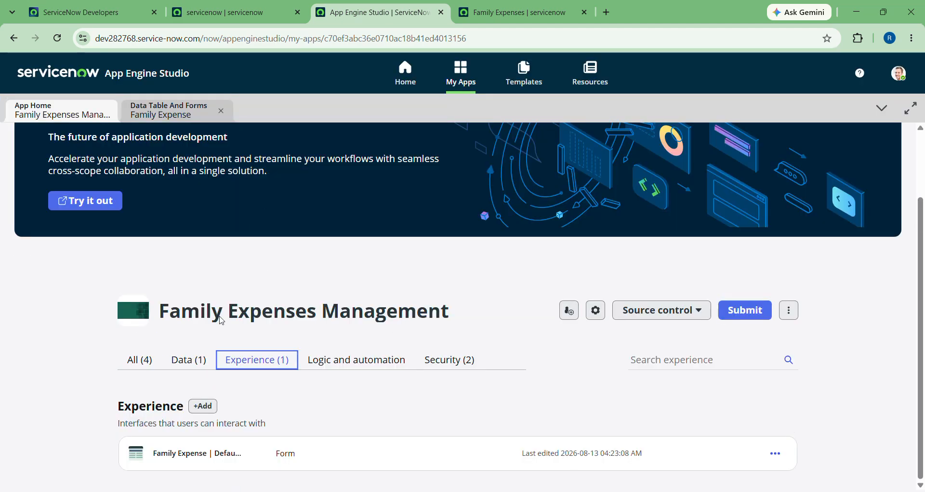
pyautogui.click(177, 453)
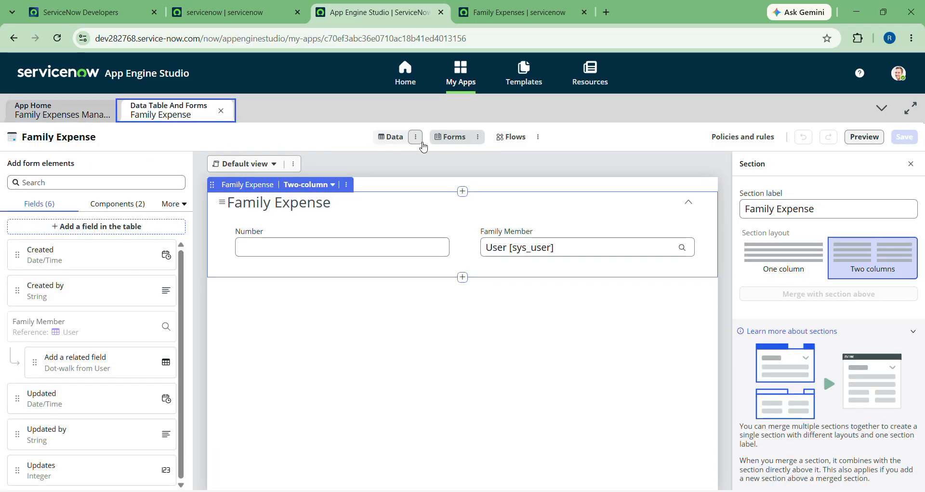
# Show the Family Expense table's data fields, dismiss the view tip, and add a blank row for a new field
pyautogui.click(381, 138)
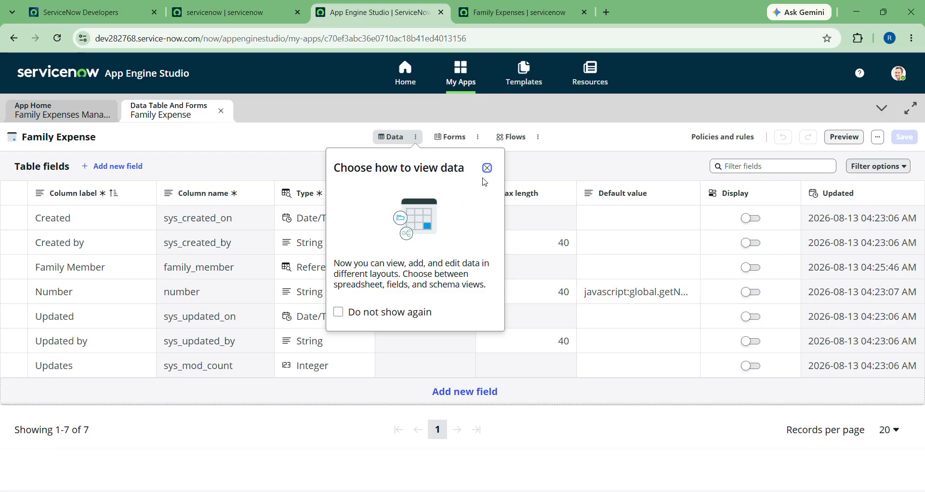
pyautogui.click(487, 169)
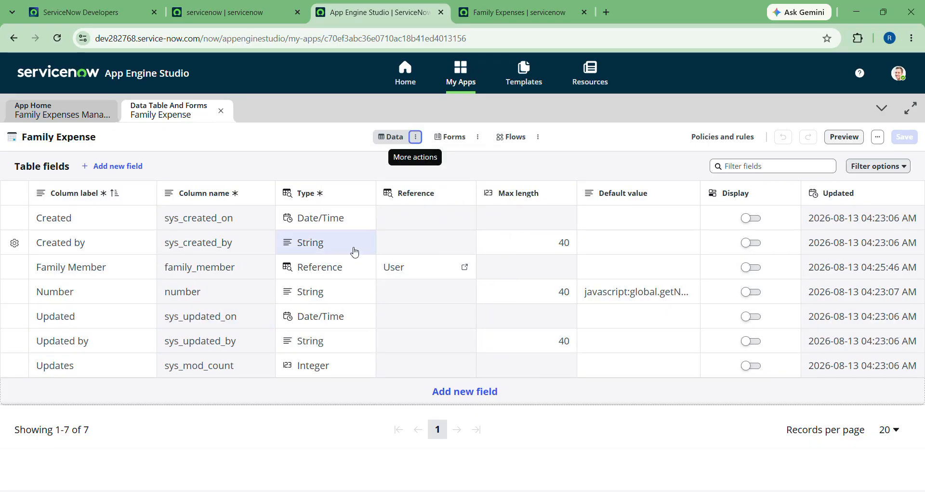
pyautogui.click(460, 391)
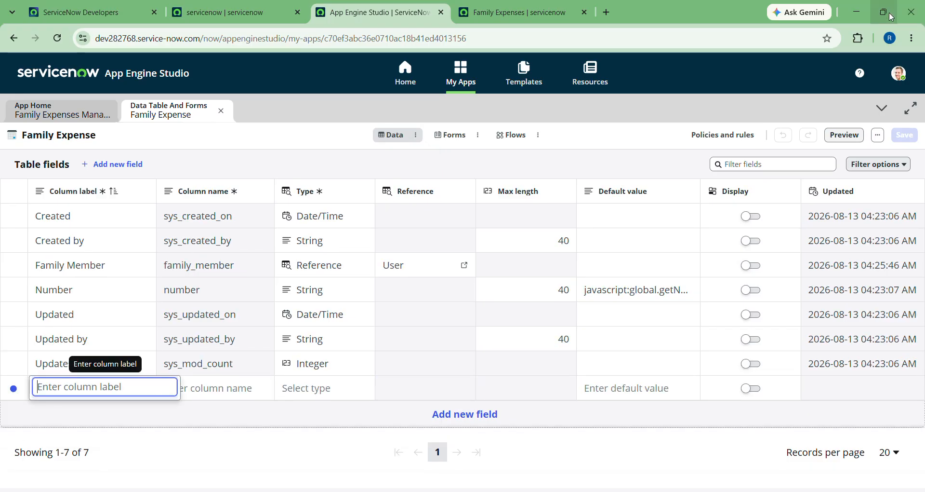
# Place the ServiceNow UI Policy.txt notes beside the browser and read the section on creating the Family Member field
pyautogui.moveTo(892, 17)
pyautogui.click(817, 45)
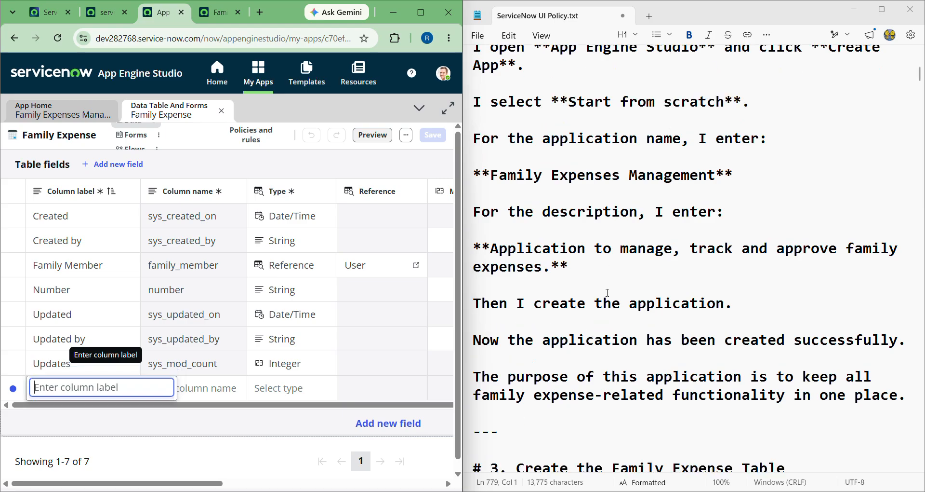
pyautogui.scroll(-10, 608, 292)
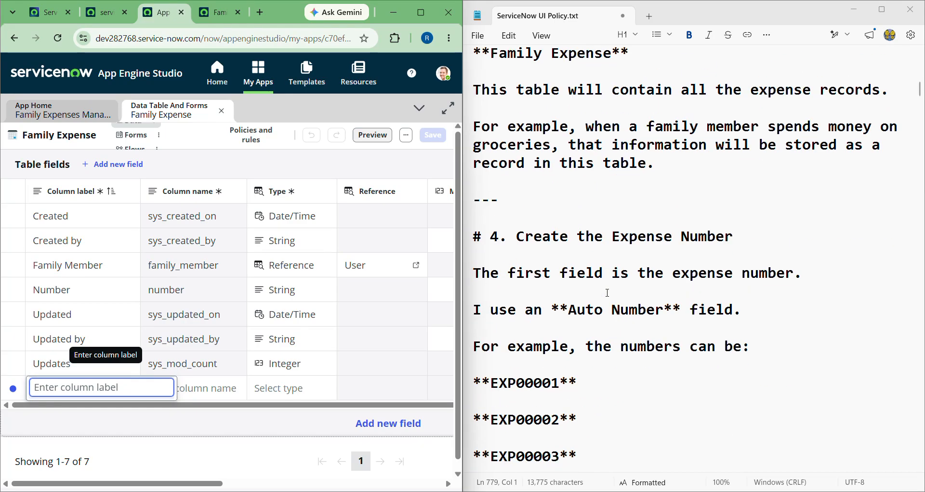
pyautogui.scroll(-8, 608, 293)
pyautogui.rightClick(568, 170)
pyautogui.click(527, 193)
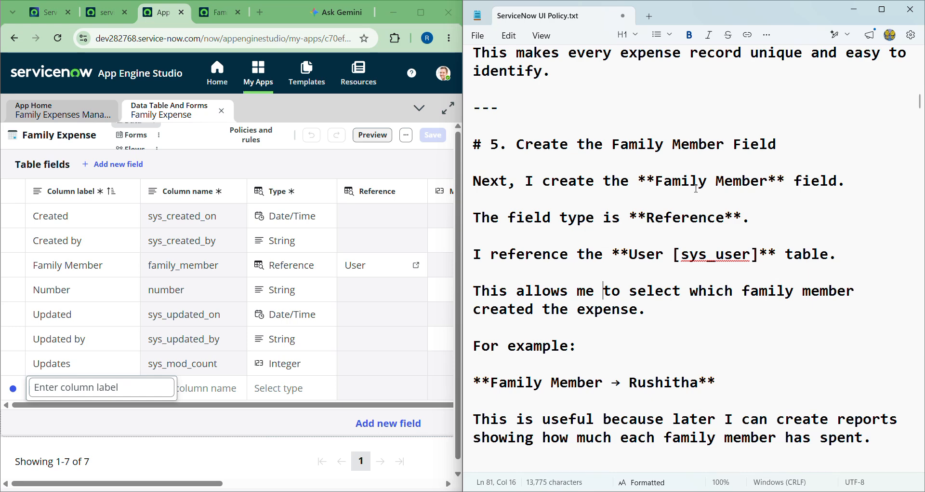
pyautogui.scroll(3, 696, 188)
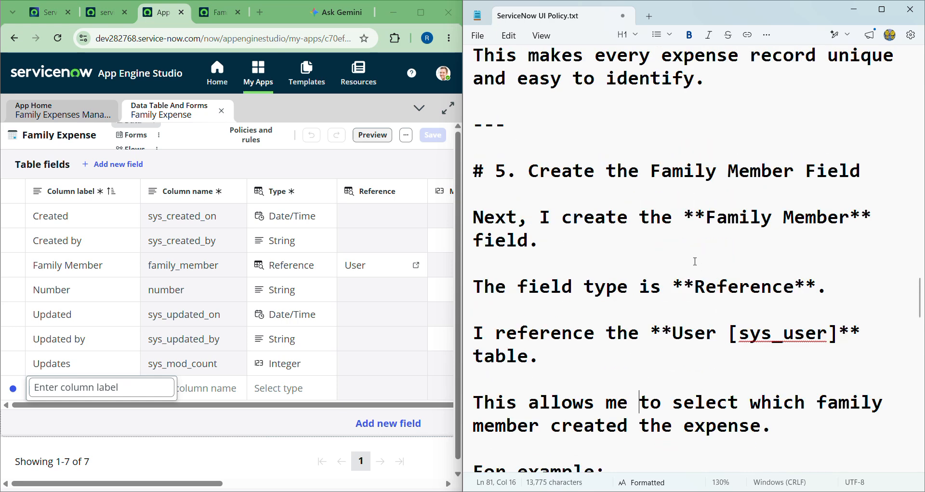
pyautogui.scroll(-2, 695, 261)
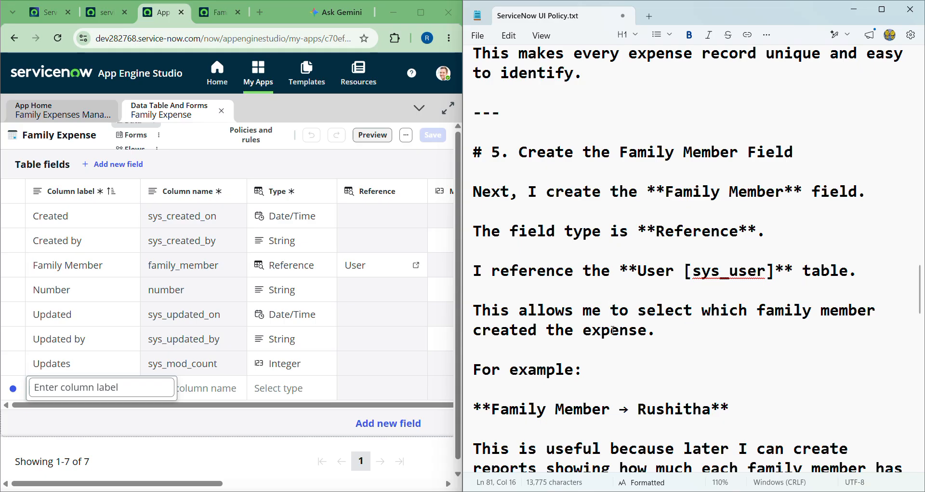
# Find the Expense Date section in the notes and copy its field name into the blank row as the column label Expense Date
pyautogui.scroll(-4, 613, 330)
pyautogui.scroll(-7, 613, 330)
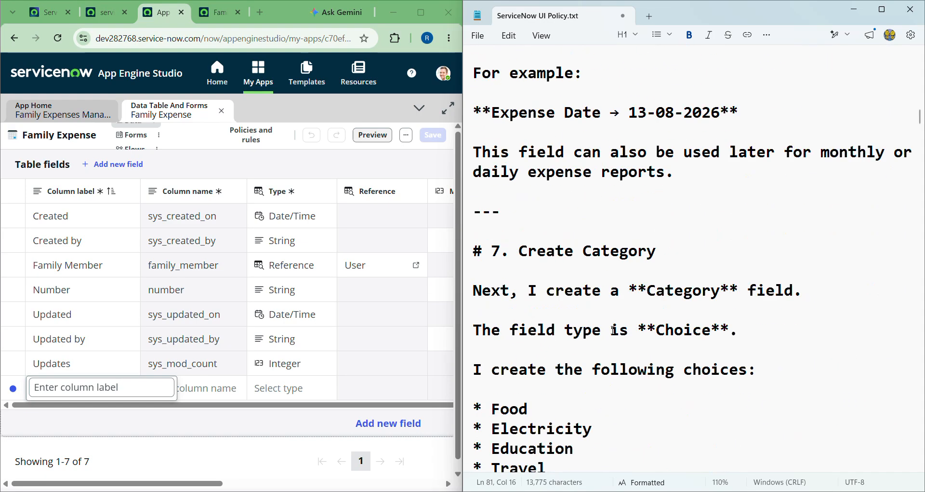
pyautogui.scroll(5, 622, 322)
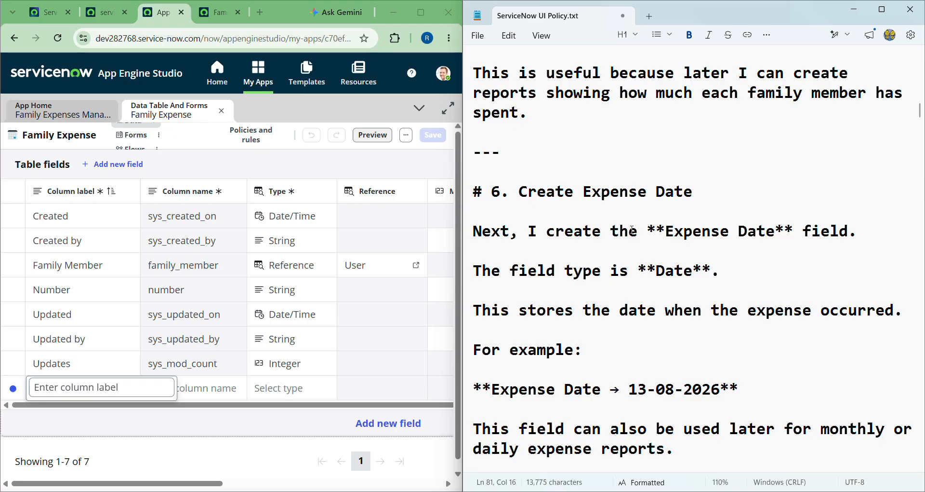
pyautogui.click(123, 390)
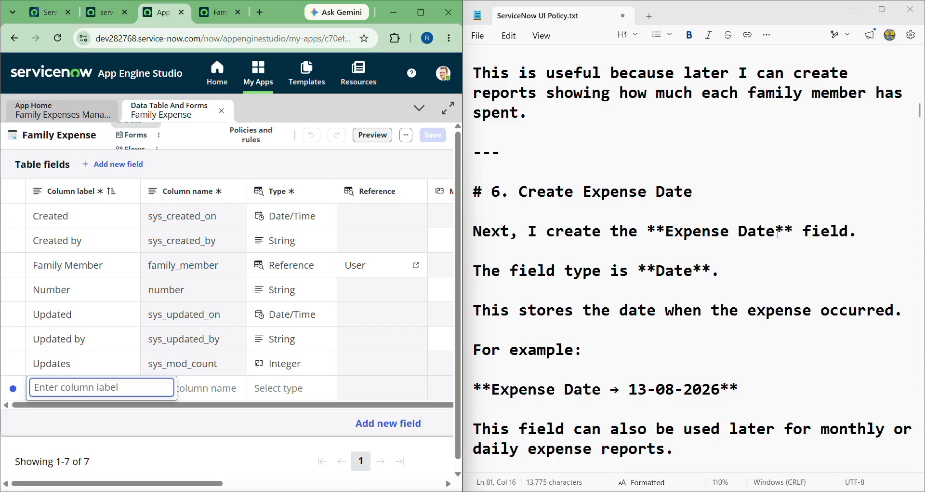
pyautogui.moveTo(775, 232); pyautogui.dragTo(666, 231)
pyautogui.hotkey('ctrl', 'c')
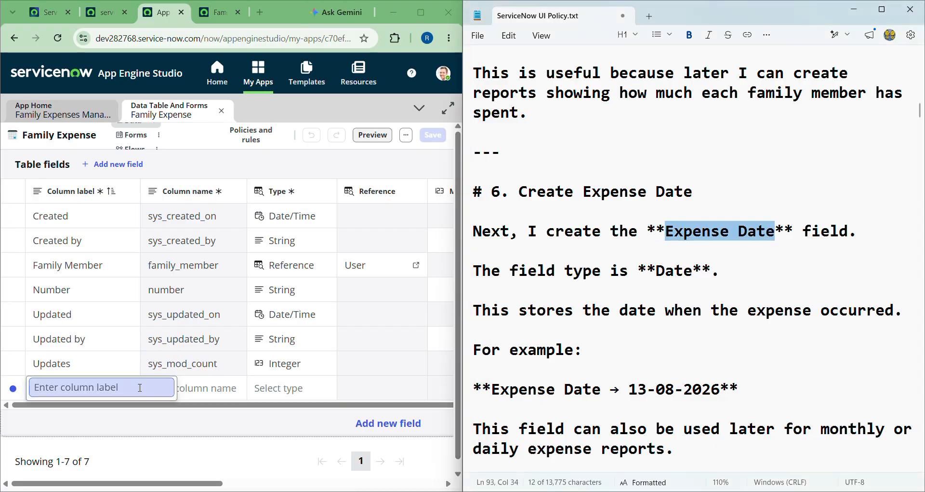
pyautogui.click(137, 389)
pyautogui.hotkey('ctrl', 'v')
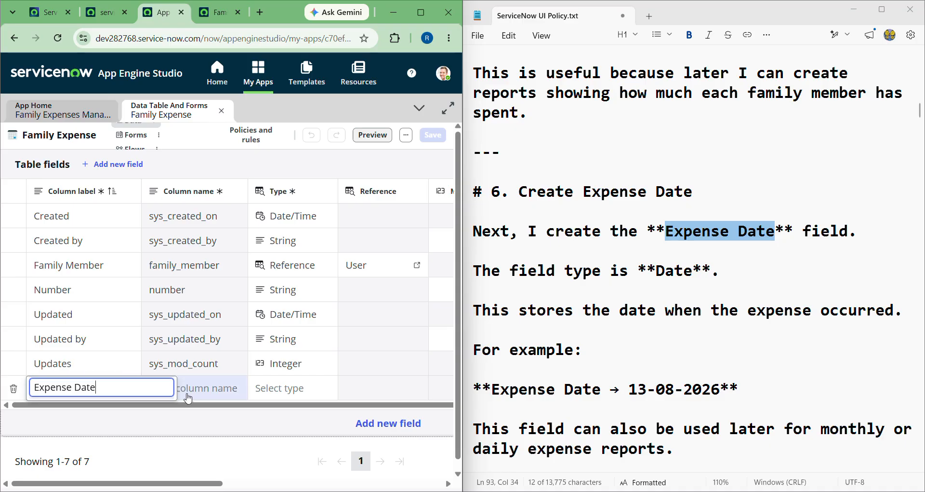
pyautogui.click(208, 394)
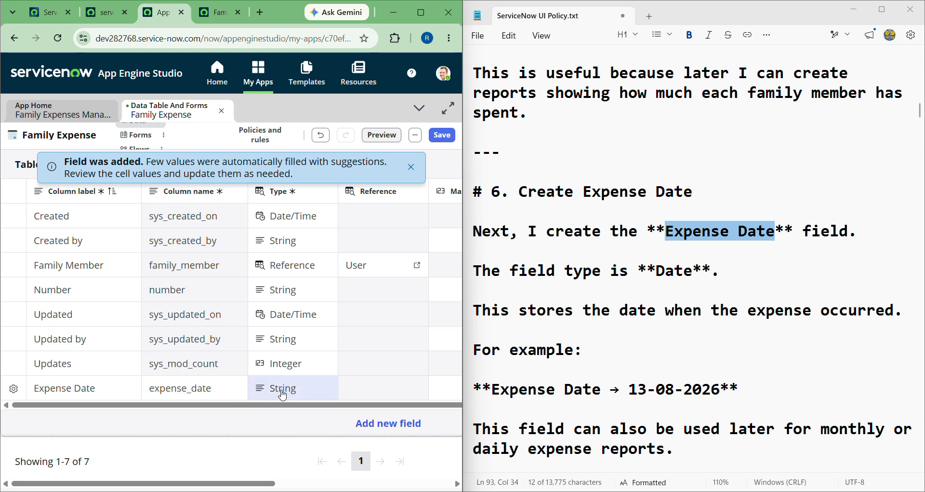
# Set the Expense Date field's type to Date
pyautogui.click(288, 389)
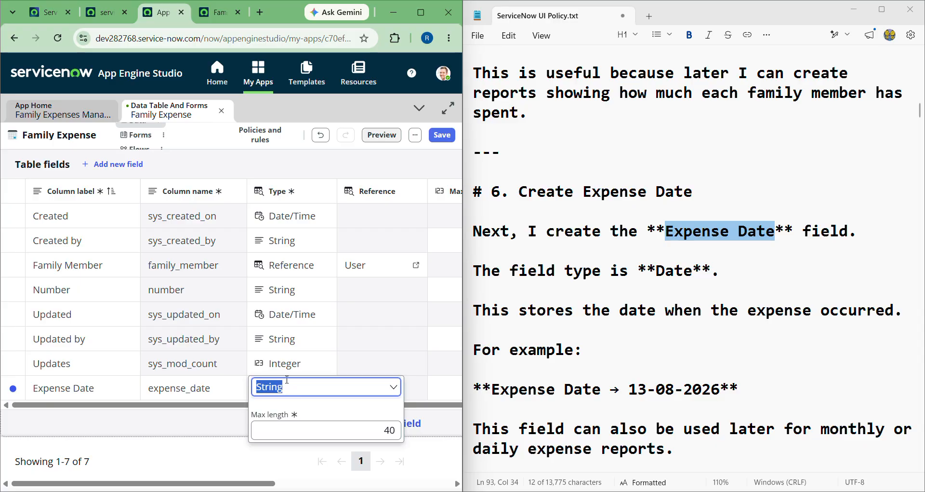
pyautogui.click(286, 386)
pyautogui.moveTo(285, 386); pyautogui.dragTo(262, 386)
pyautogui.press('BackSpace')
pyautogui.press('BackSpace')
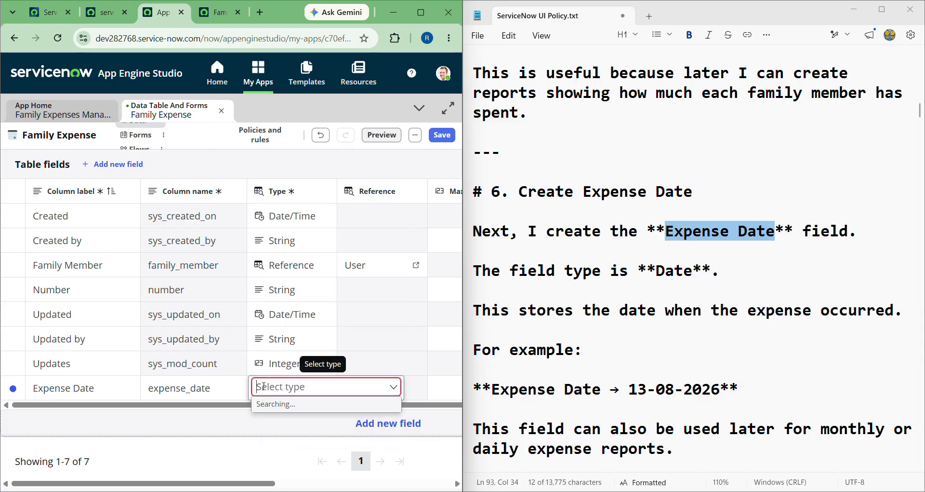
pyautogui.write('dat')
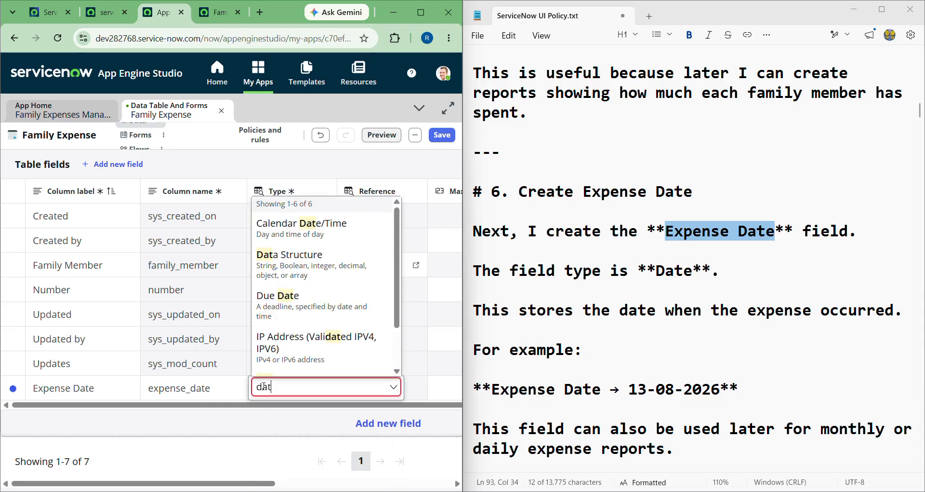
pyautogui.write('e')
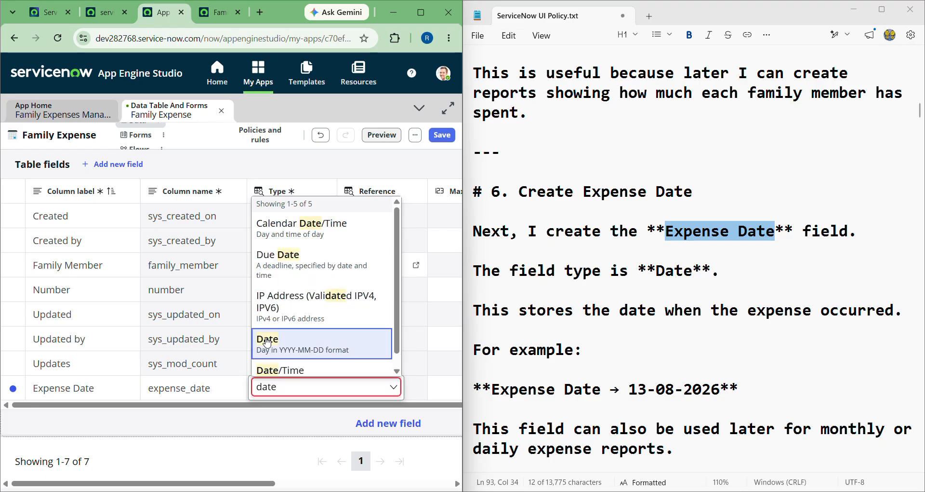
pyautogui.click(267, 341)
pyautogui.click(424, 386)
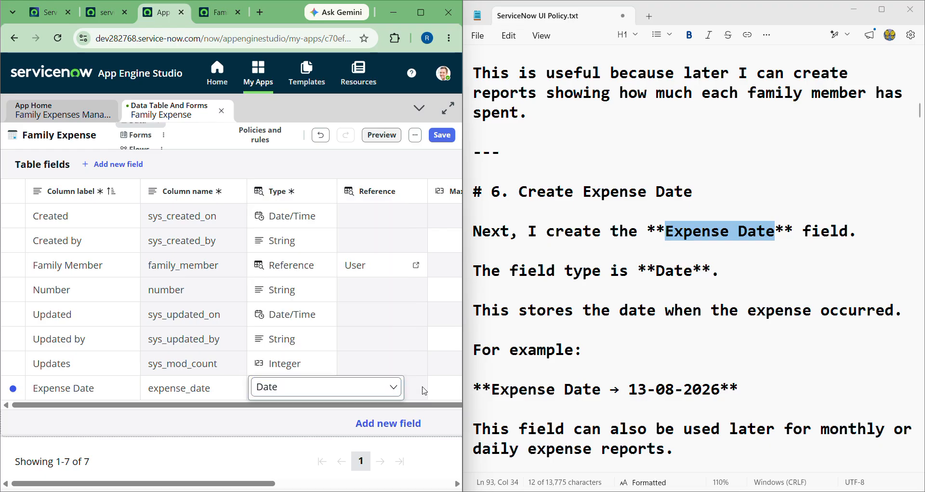
# Add another field to the Family Expense table, labelled Category as copied from section 7 of the notes
pyautogui.scroll(-1, 611, 357)
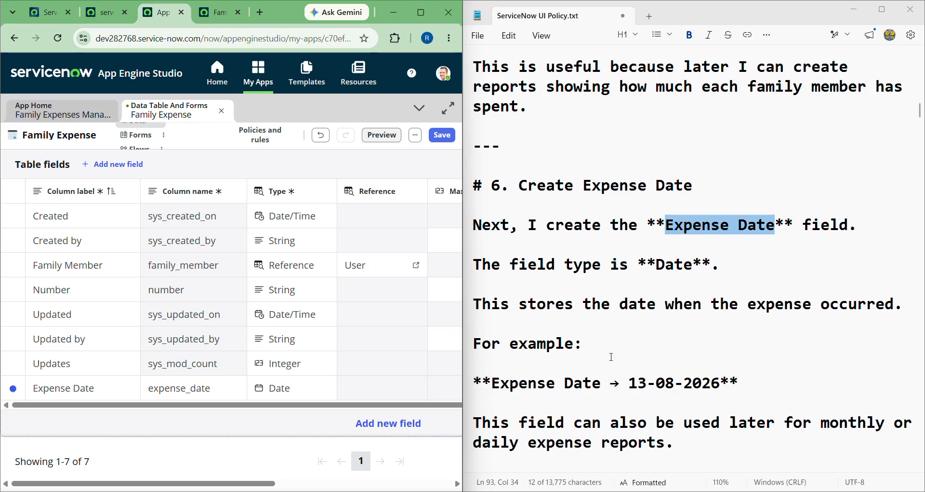
pyautogui.scroll(-2, 540, 307)
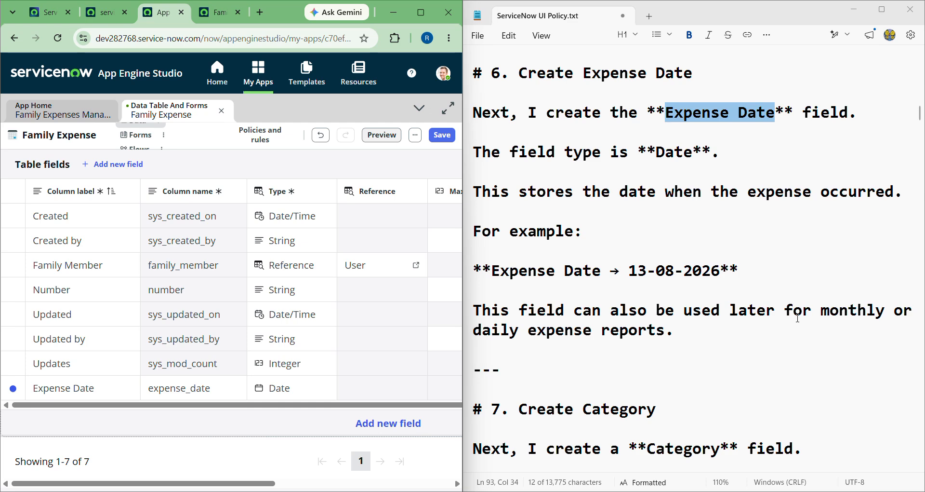
pyautogui.scroll(-4, 646, 341)
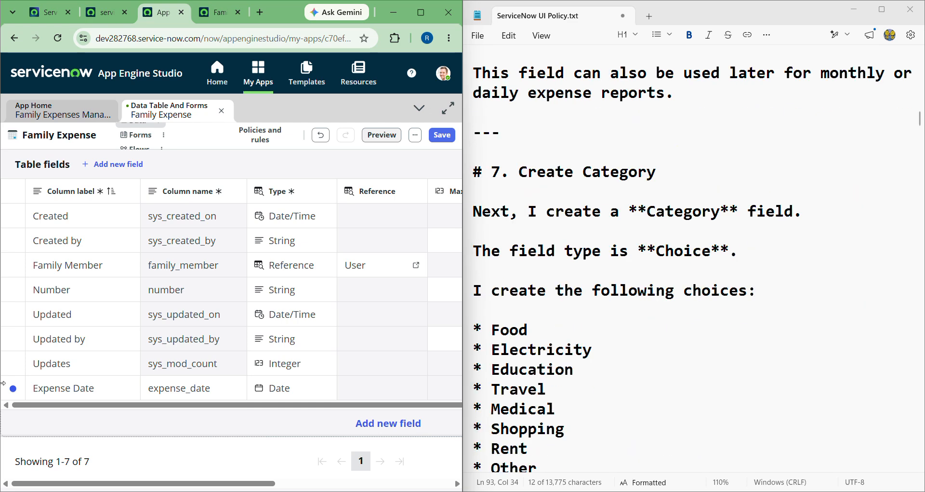
pyautogui.click(392, 426)
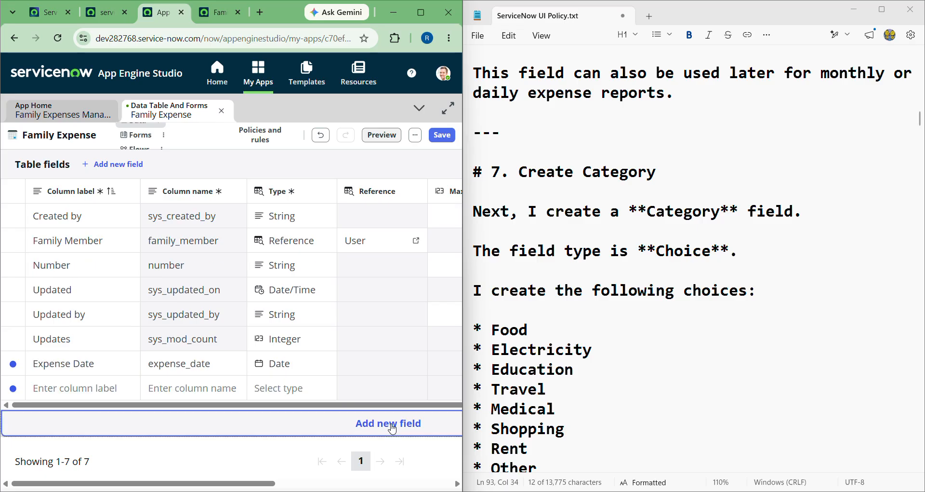
pyautogui.click(97, 387)
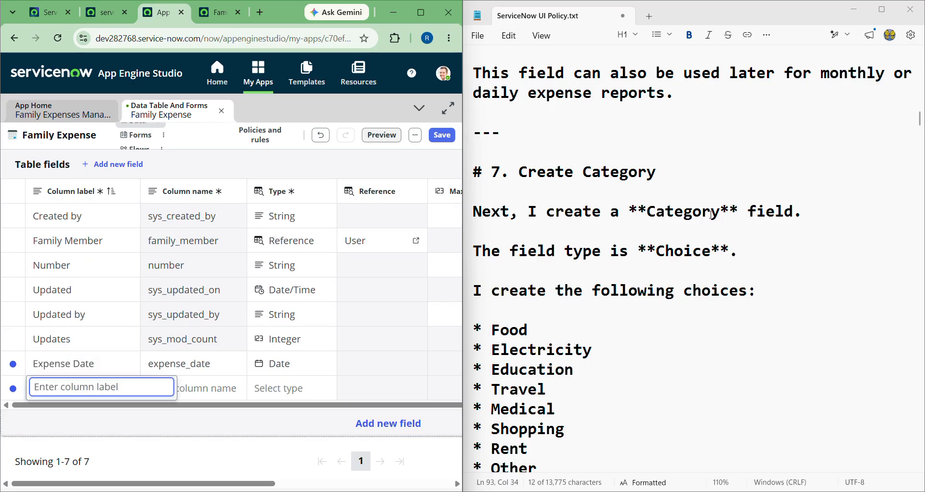
pyautogui.moveTo(720, 212); pyautogui.dragTo(650, 212)
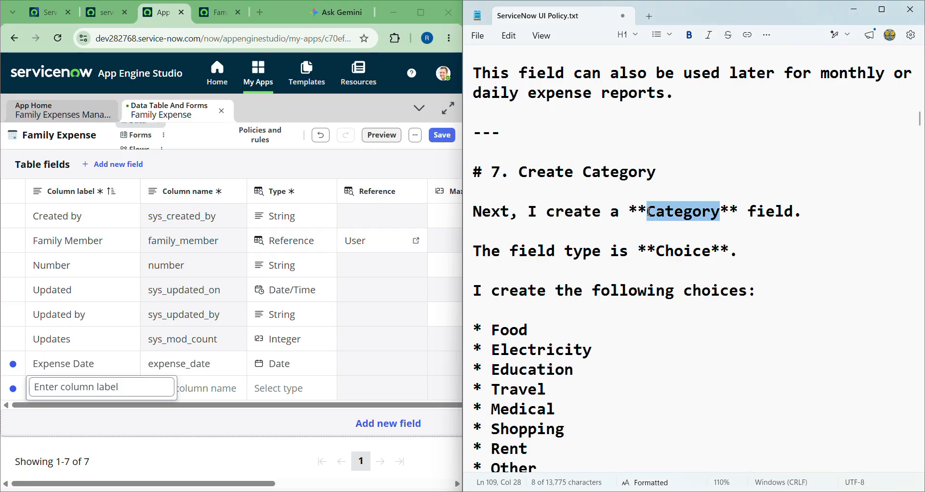
pyautogui.hotkey('ctrl', 'c')
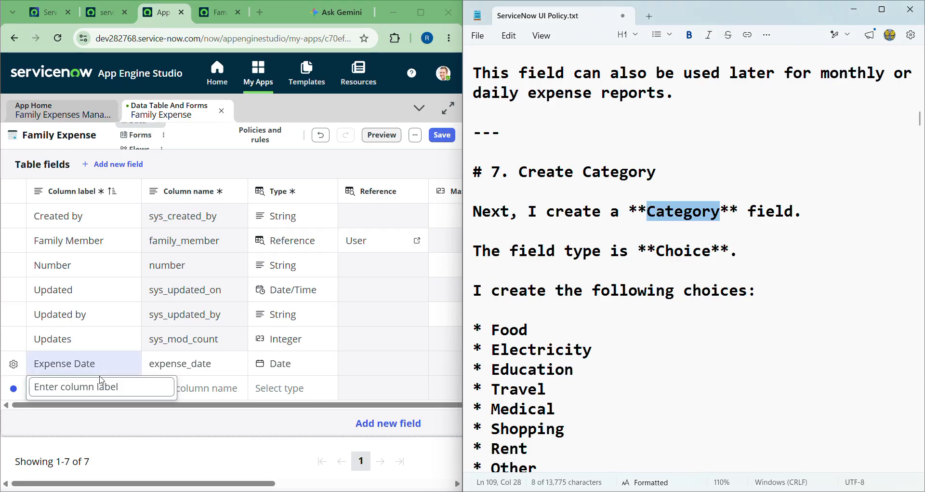
pyautogui.click(109, 388)
pyautogui.hotkey('ctrl', 'v')
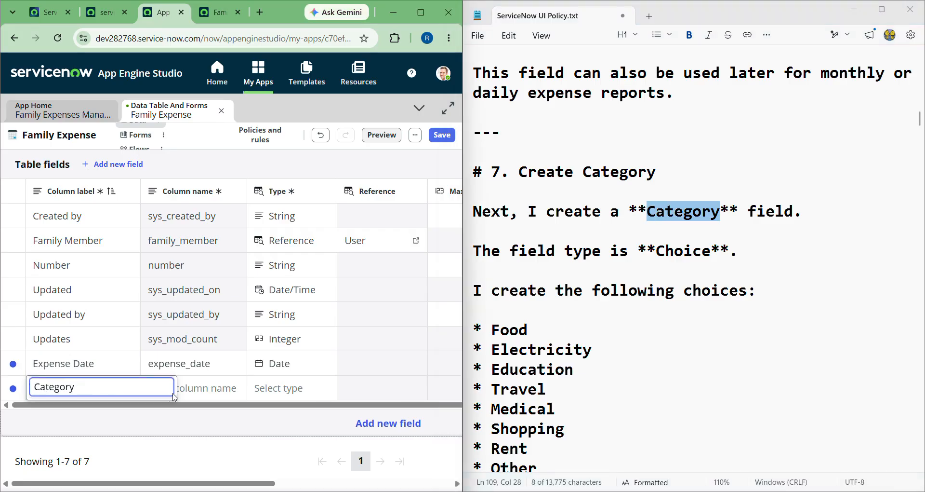
pyautogui.click(208, 388)
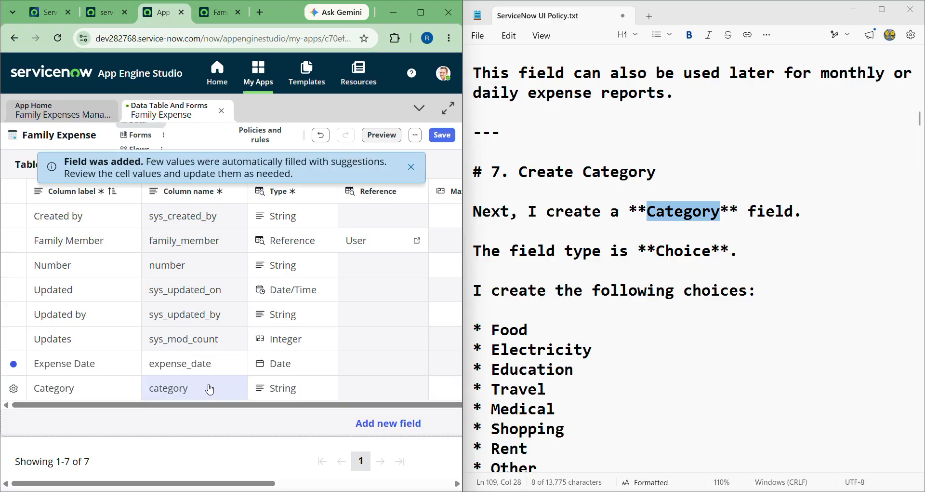
pyautogui.click(209, 388)
# Set the Category field's type to Choice
pyautogui.click(312, 391)
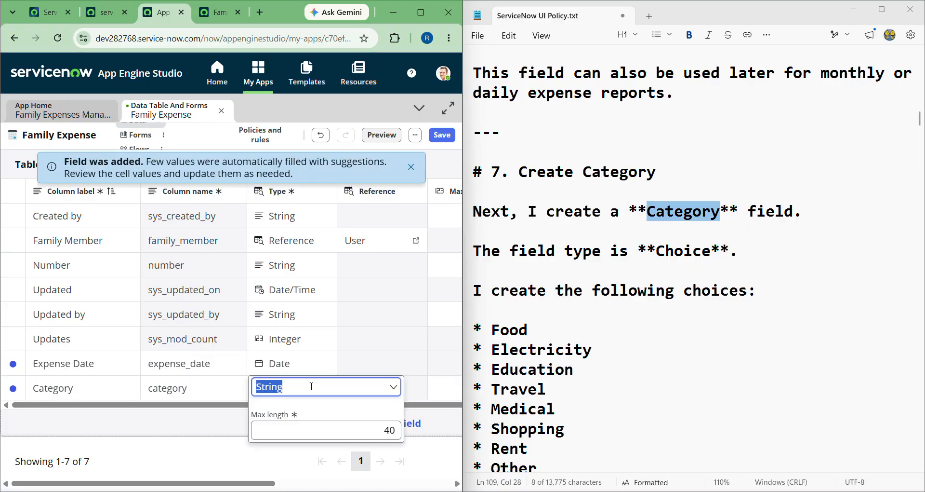
pyautogui.press('BackSpace')
pyautogui.write('choi')
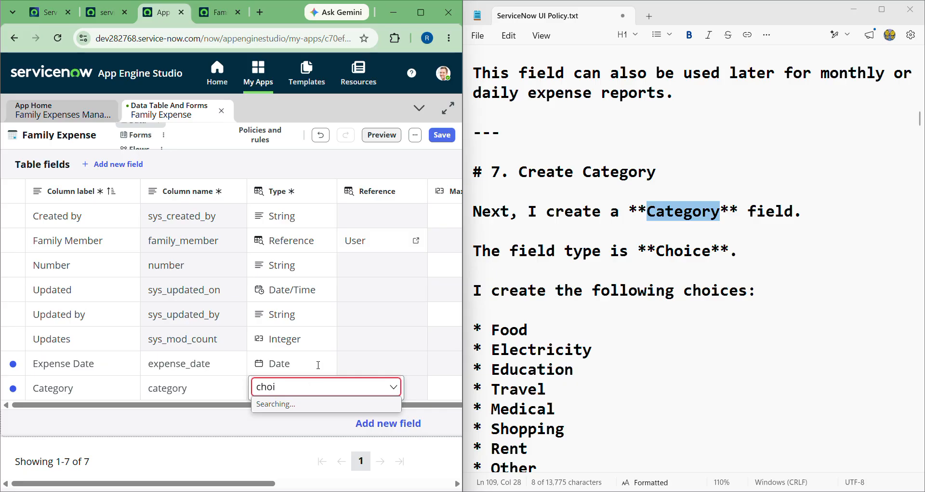
pyautogui.click(272, 455)
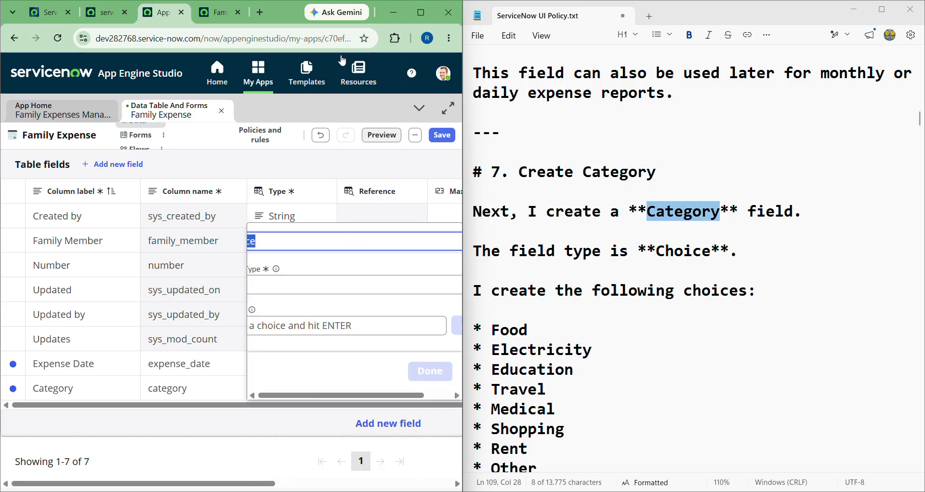
# Bring the full list of Category choices into view in the notes and maximize the browser window
pyautogui.scroll(-3, 594, 326)
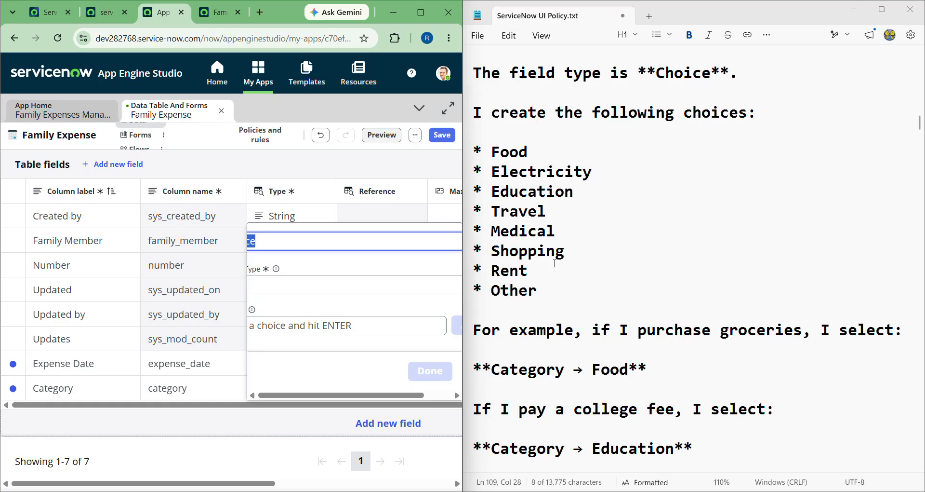
pyautogui.moveTo(281, 5); pyautogui.dragTo(312, 110)
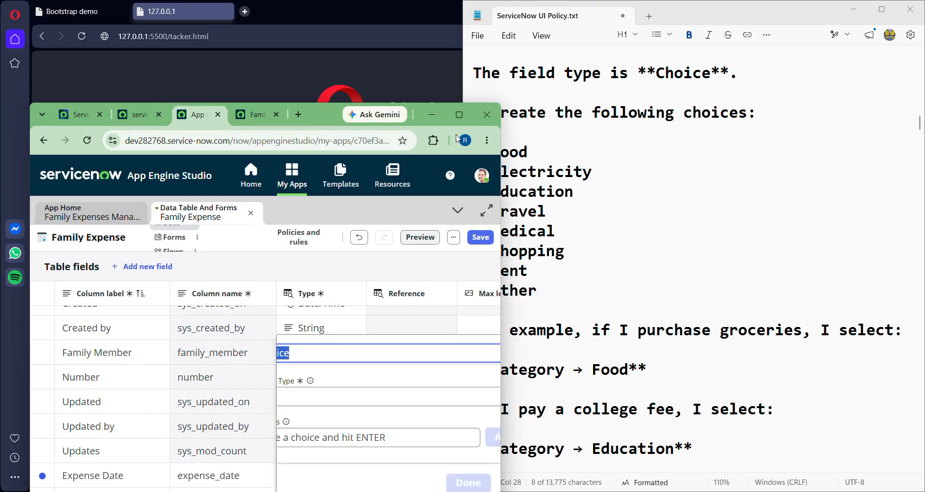
pyautogui.click(459, 114)
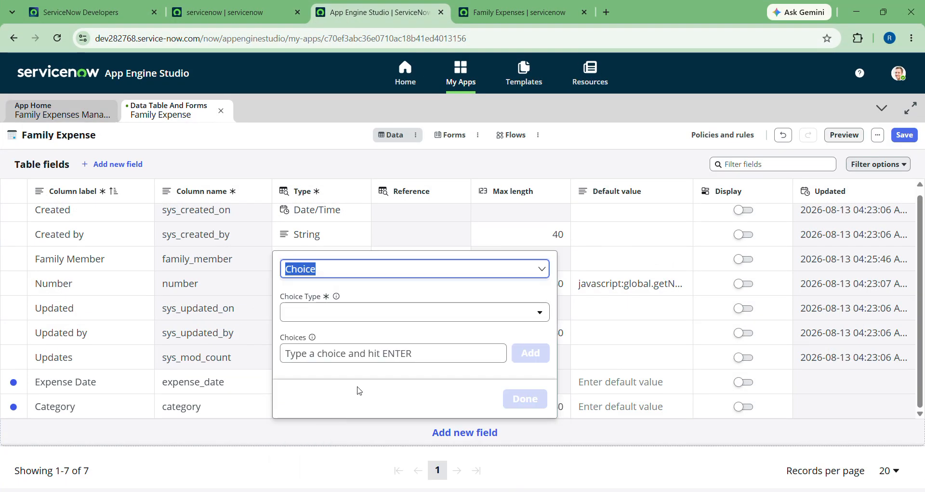
# Set the Category field's choice type to Dropdown without -- None -- (must specify a default value)
pyautogui.click(389, 313)
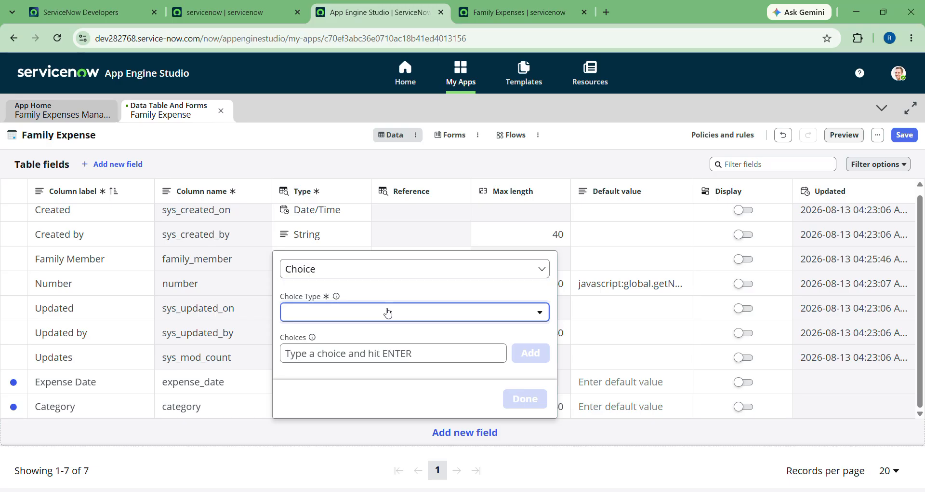
pyautogui.click(389, 312)
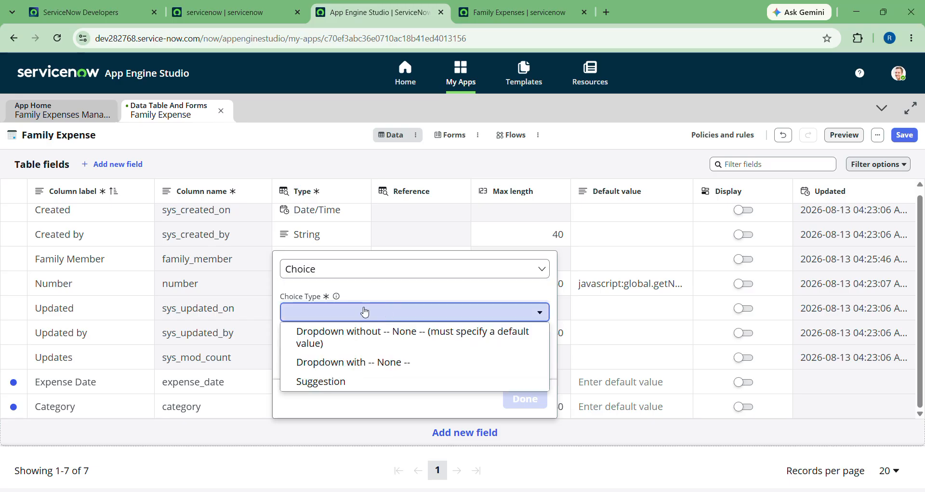
pyautogui.click(342, 340)
# Add Food and Electricity as choices for the Category field
pyautogui.click(383, 354)
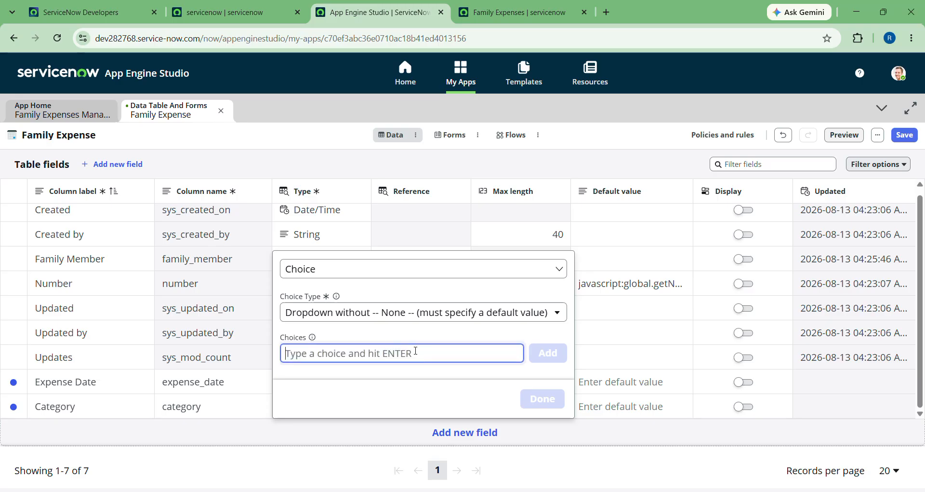
pyautogui.write('Food')
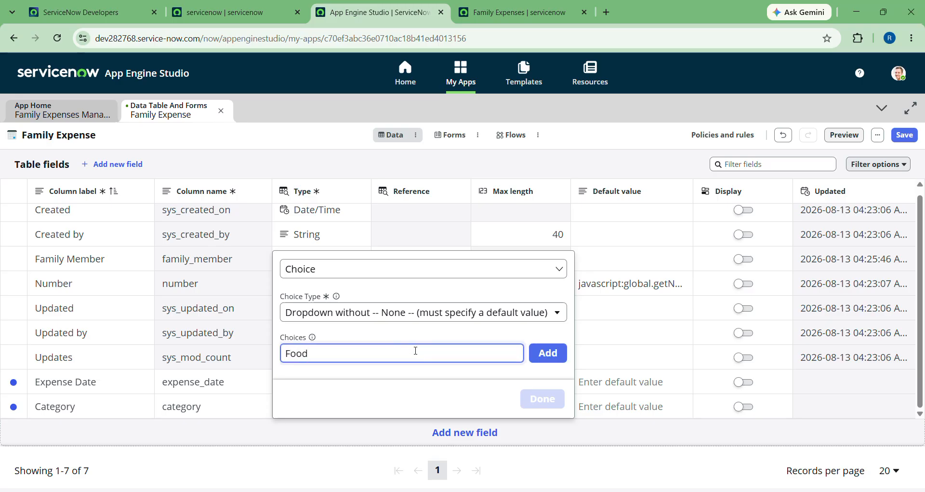
pyautogui.click(548, 352)
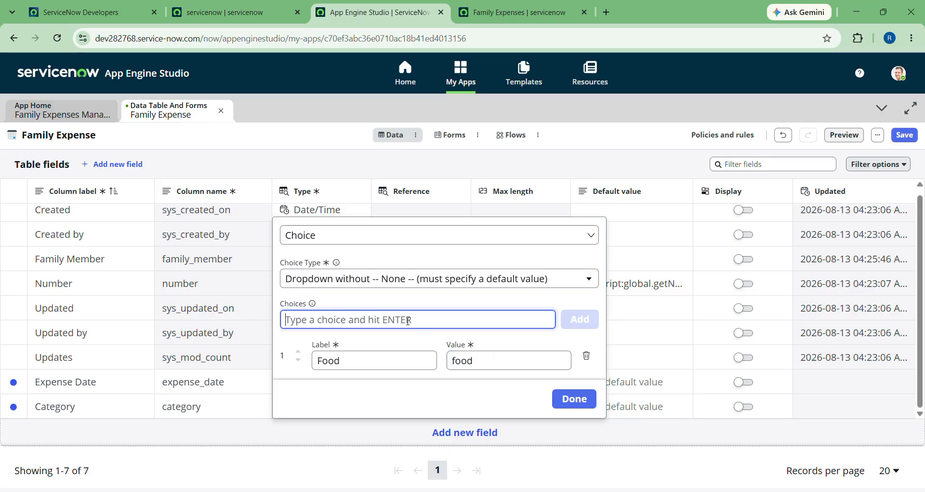
pyautogui.write('Elecr')
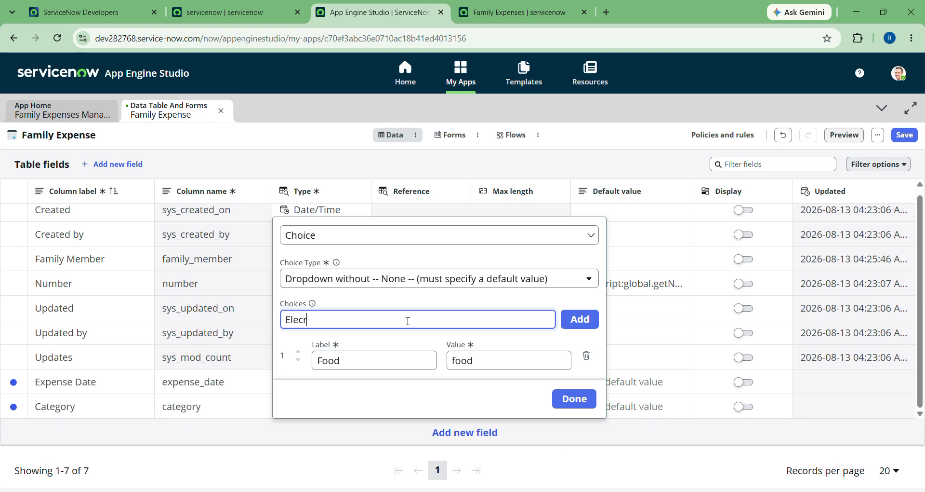
pyautogui.press('BackSpace')
pyautogui.write('tricity')
pyautogui.click(580, 320)
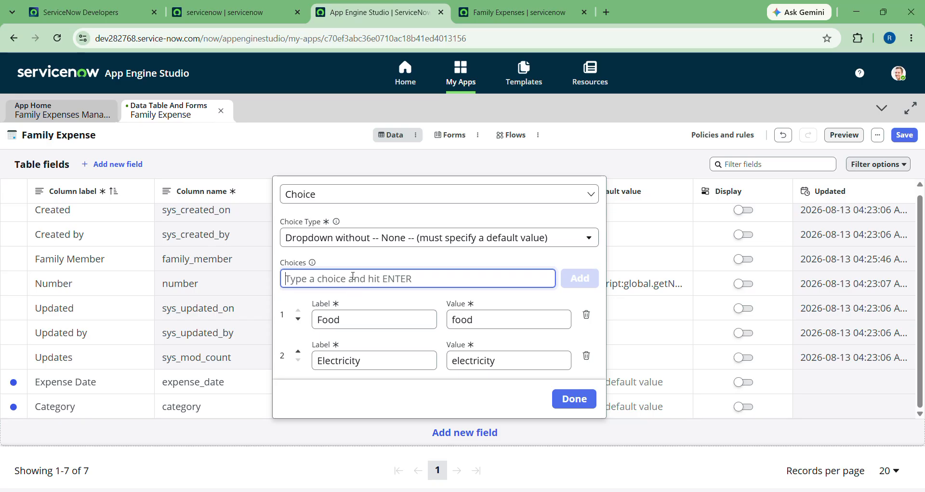
# Add Travel, with a capital T, as the third choice for the Category field
pyautogui.write('travel')
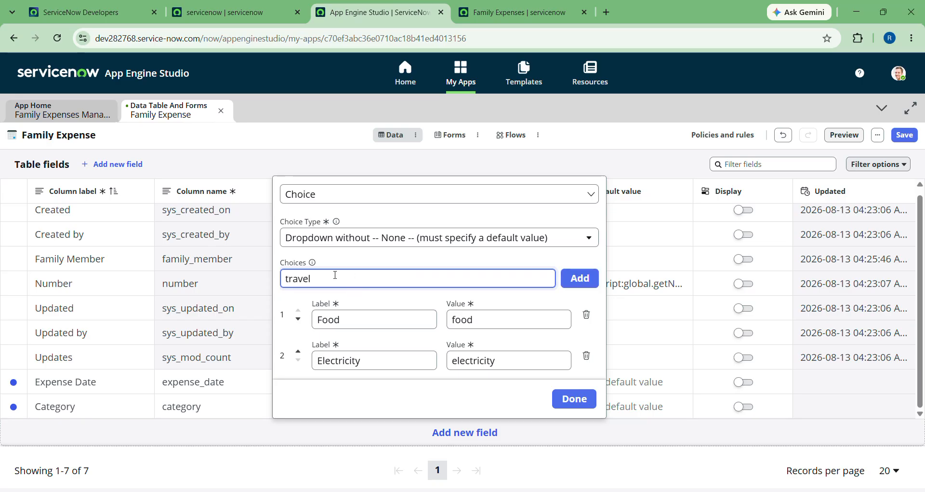
pyautogui.click(289, 279)
pyautogui.press('BackSpace')
pyautogui.write('T')
pyautogui.click(578, 279)
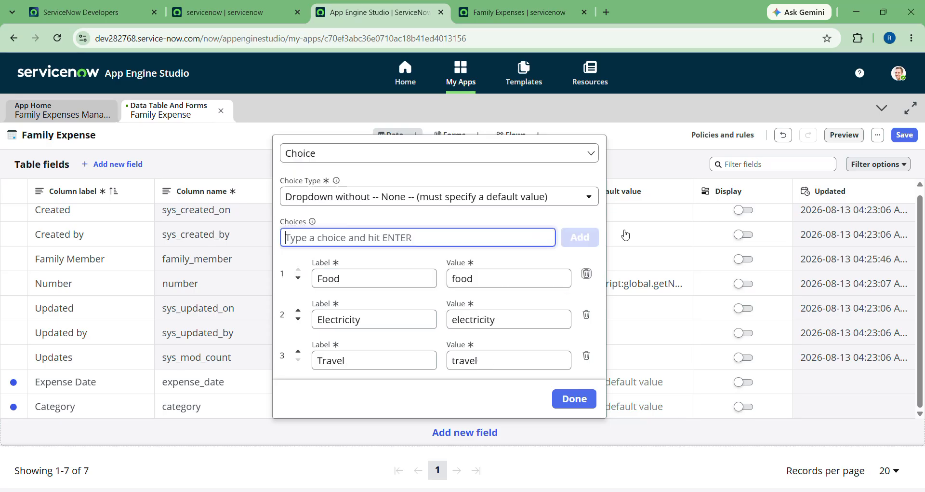
# Place the browser side by side with the notes and add Medical as the fourth choice for the Category field
pyautogui.moveTo(884, 10)
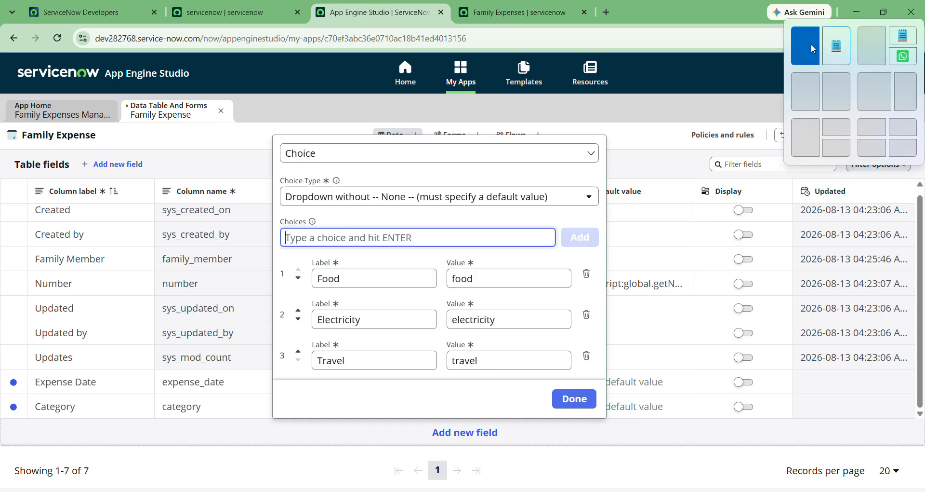
pyautogui.click(814, 46)
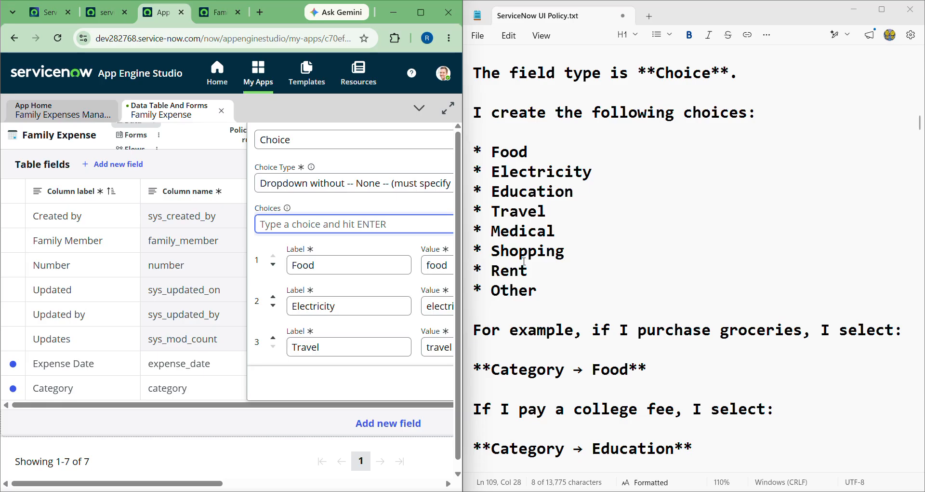
pyautogui.write('M')
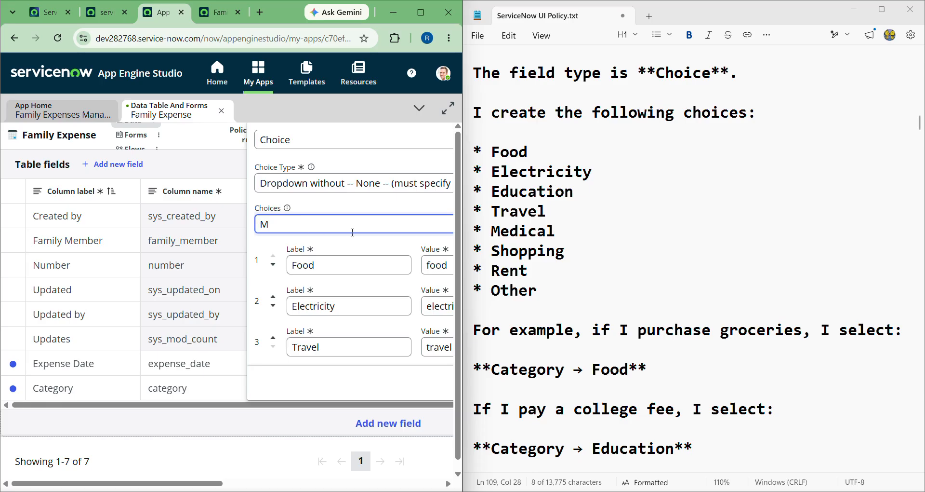
pyautogui.write('edical')
pyautogui.hscroll(3, 352, 232)
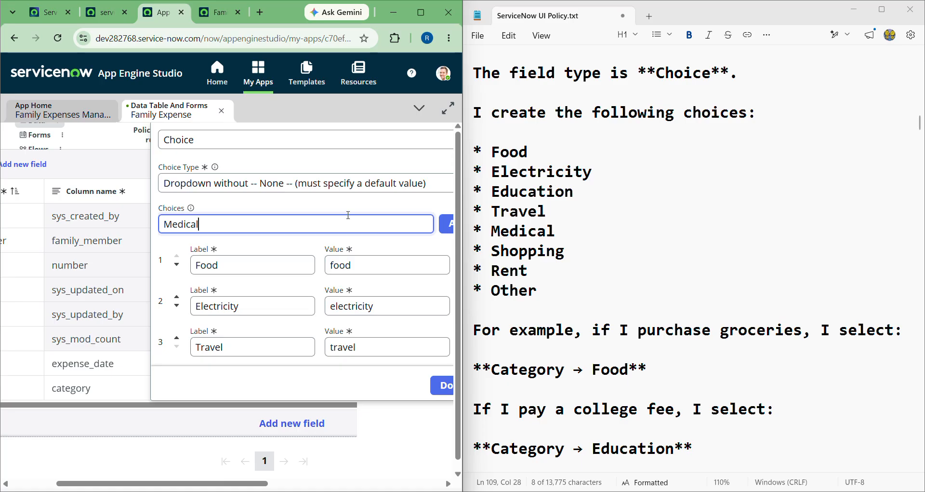
pyautogui.click(446, 229)
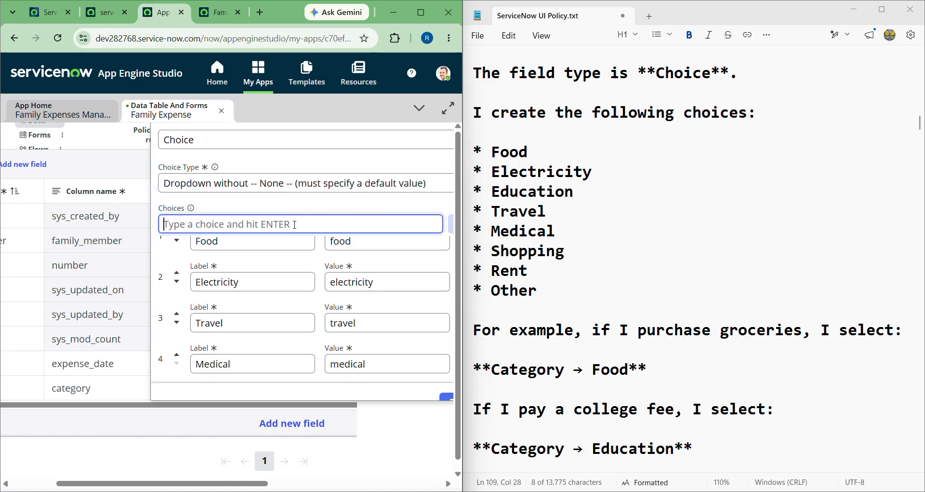
# Add Shooping and Rent as the fifth and sixth choices for the Category field
pyautogui.write('Shoopi')
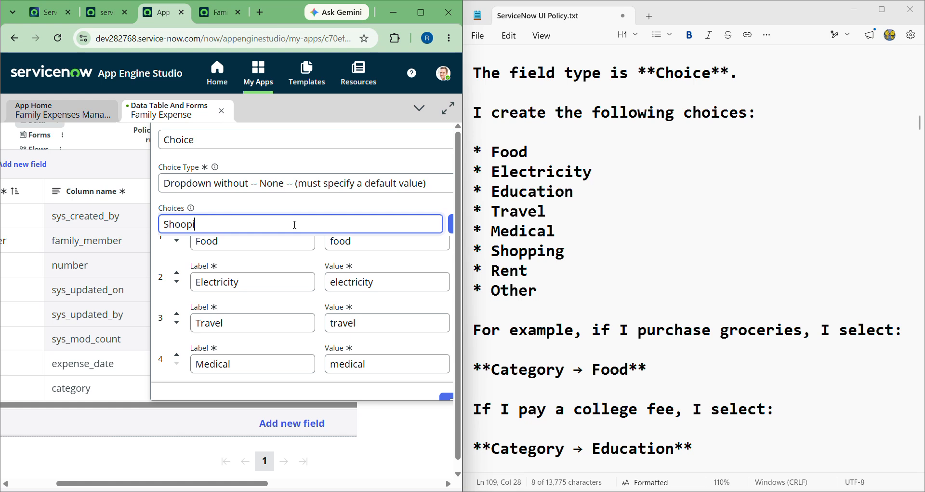
pyautogui.write('ng')
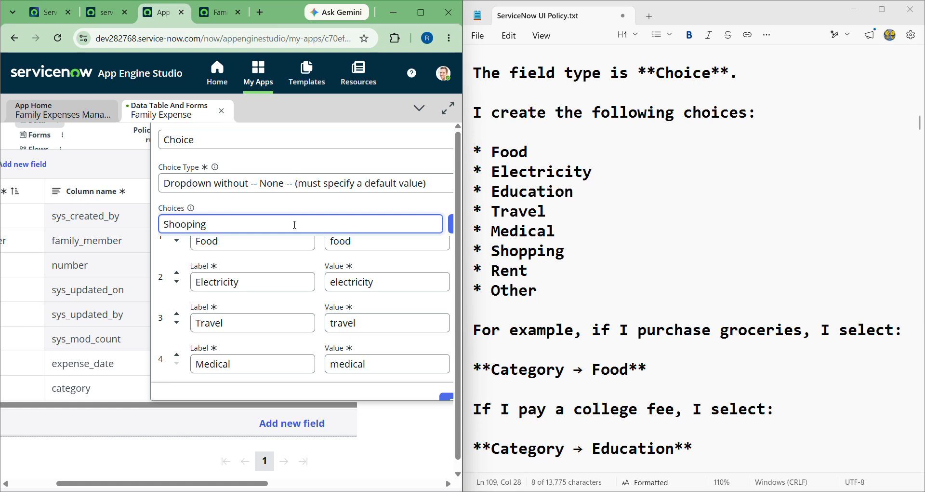
pyautogui.click(449, 230)
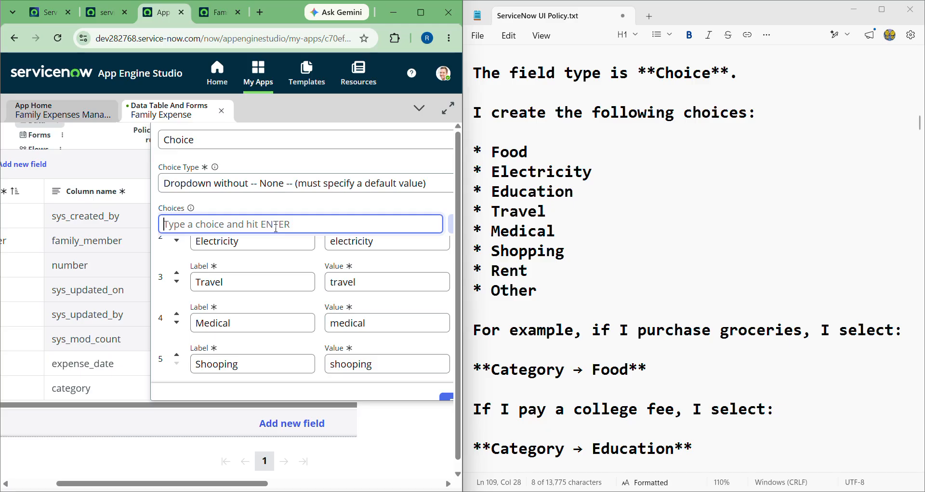
pyautogui.write('Rent')
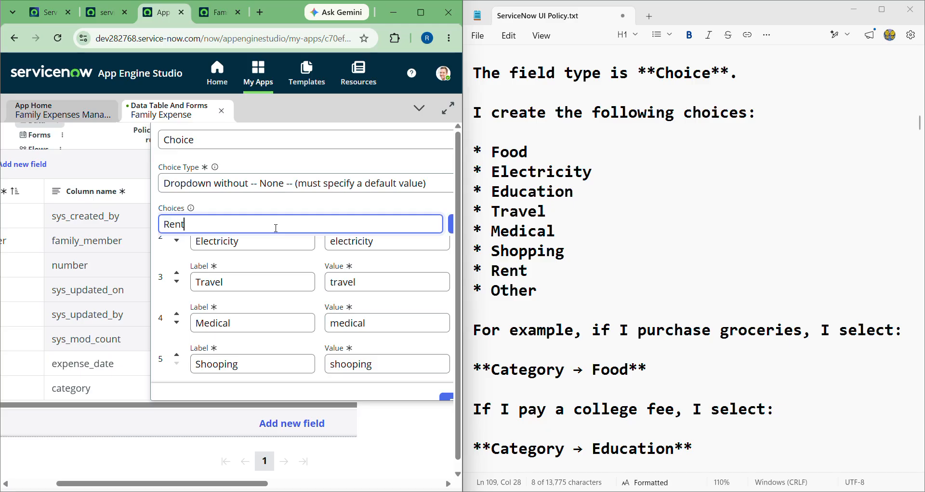
pyautogui.click(451, 235)
# Add Other, with a capital O, as the seventh choice for the Category field
pyautogui.write('other')
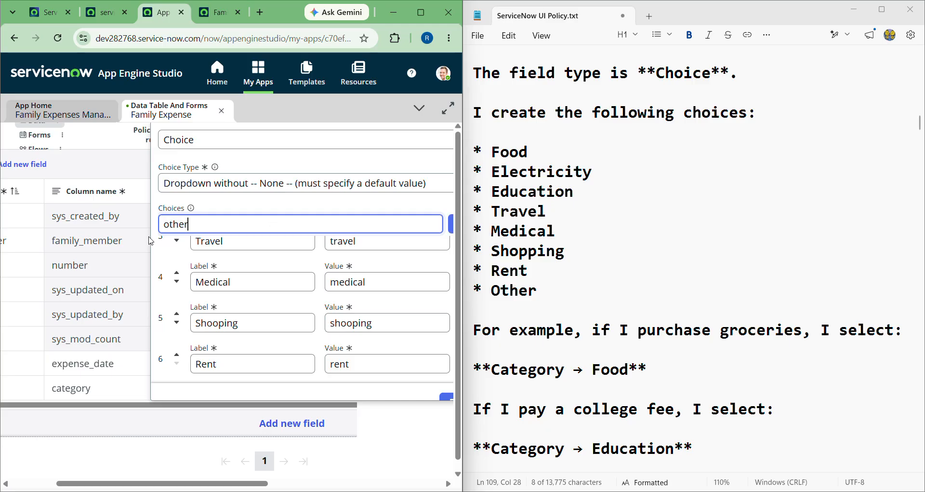
pyautogui.click(171, 226)
pyautogui.press('BackSpace')
pyautogui.write('O')
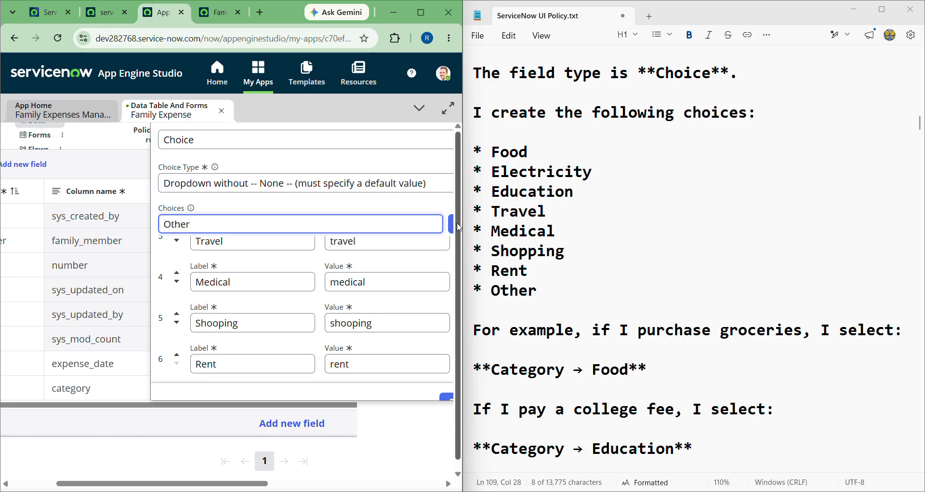
pyautogui.press('Return')
# Add the missing Education choice at the end of the Category field's choices
pyautogui.scroll(-3, 546, 216)
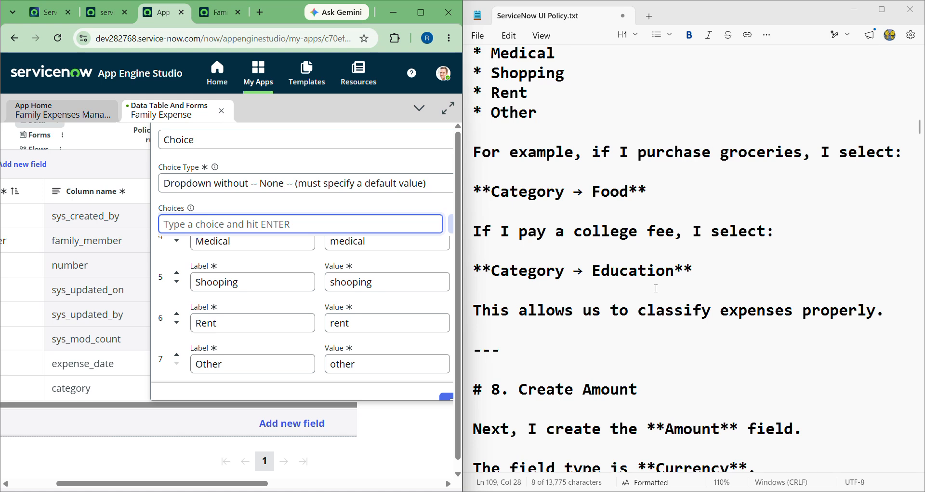
pyautogui.scroll(3, 287, 316)
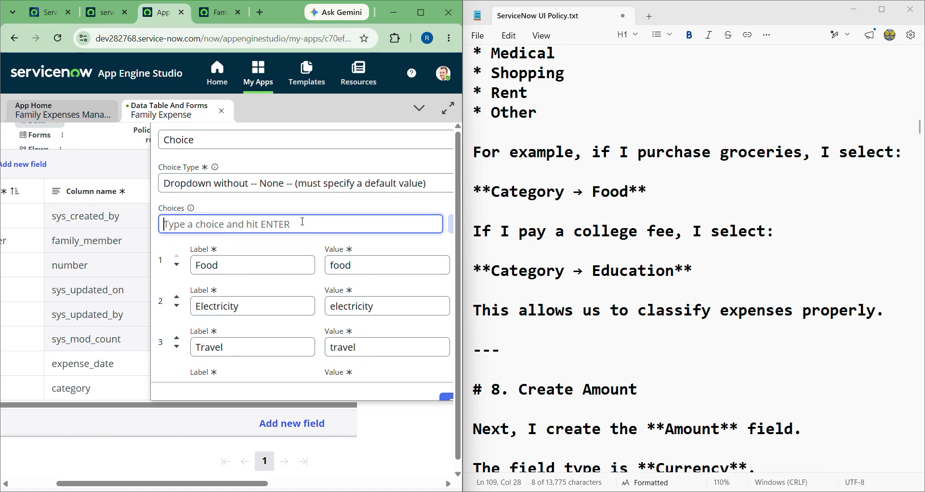
pyautogui.write('Education')
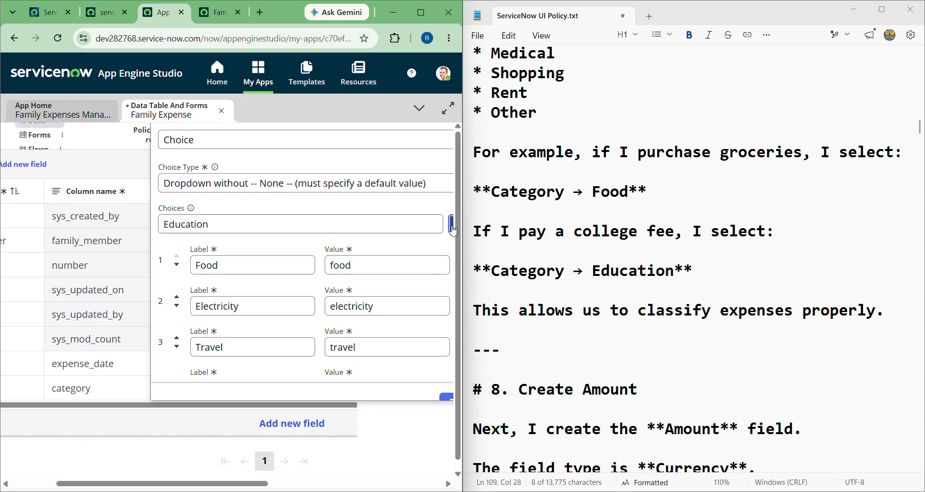
pyautogui.press('Return')
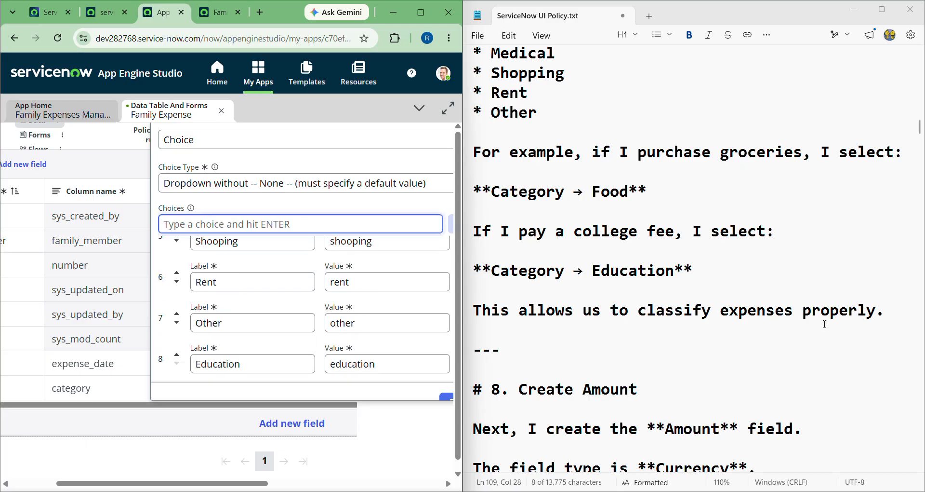
# Maximize the browser window, review the Category field's choices and confirm them
pyautogui.scroll(-3, 673, 297)
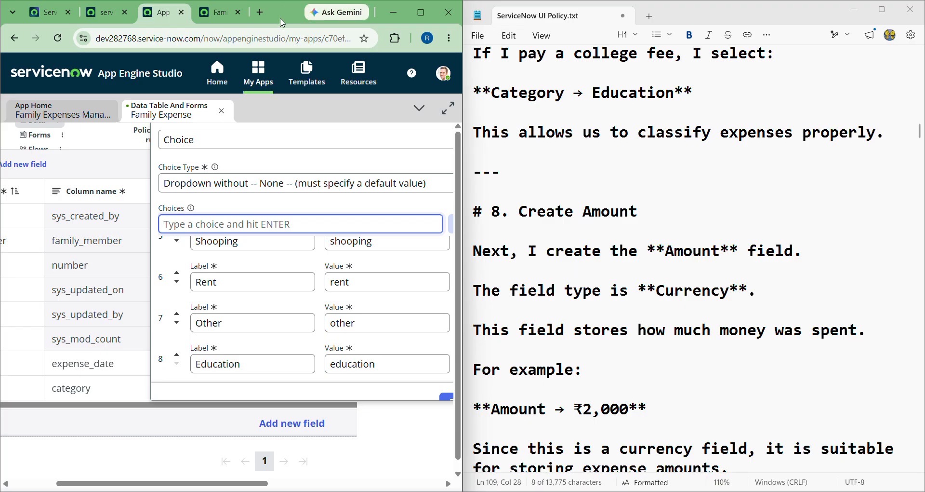
pyautogui.moveTo(281, 19); pyautogui.dragTo(326, 112)
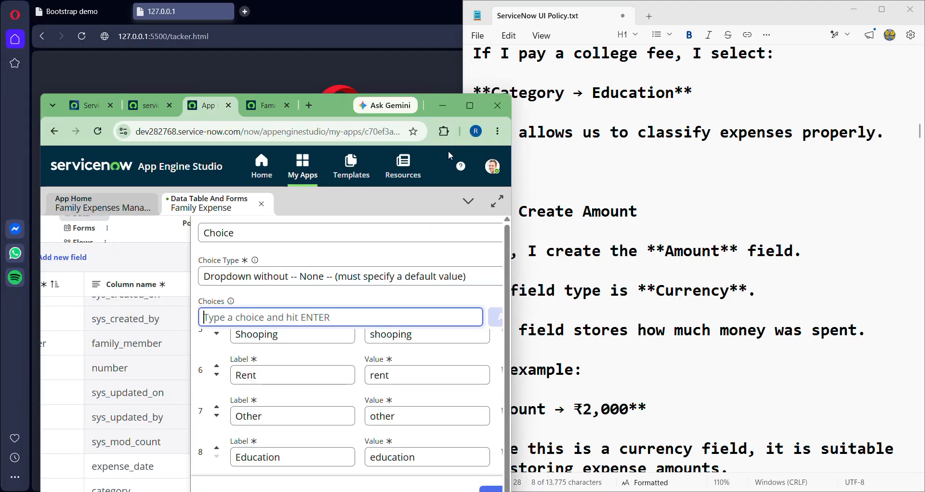
pyautogui.click(469, 105)
pyautogui.scroll(5, 361, 299)
pyautogui.scroll(-5, 362, 299)
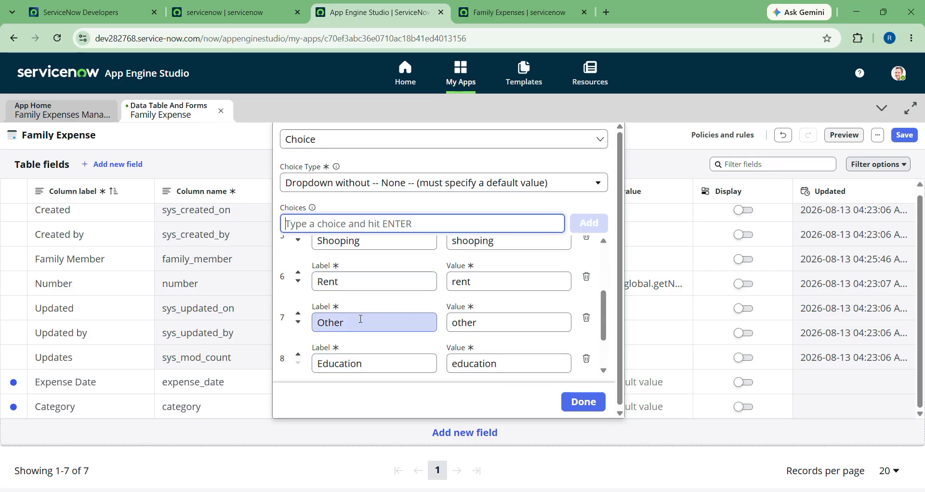
pyautogui.scroll(5, 361, 320)
pyautogui.scroll(-5, 362, 321)
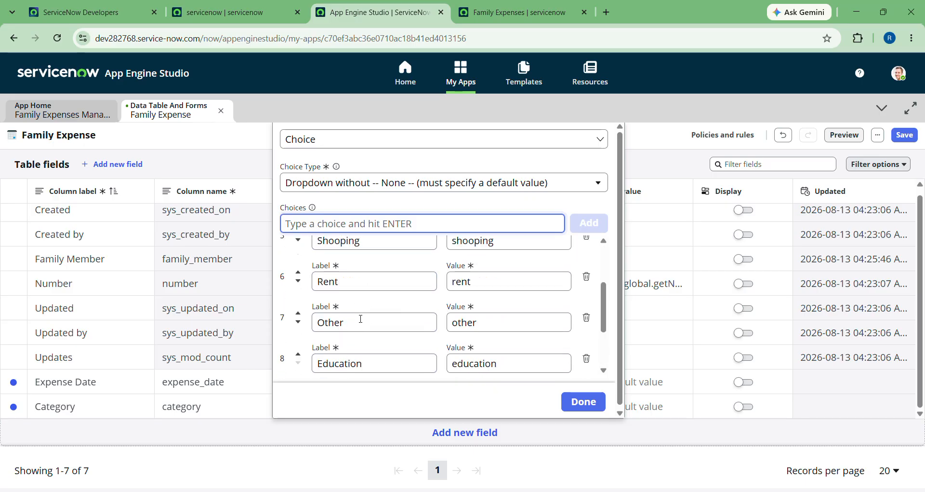
pyautogui.scroll(5, 359, 320)
pyautogui.click(583, 401)
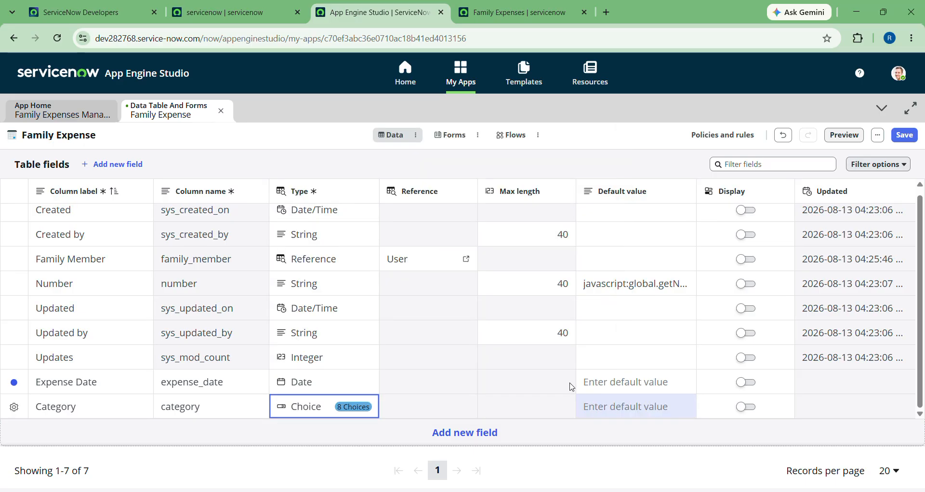
# Reopen the Category field's choices and move the Education label from the eighth choice to the seventh, replacing Other
pyautogui.click(351, 415)
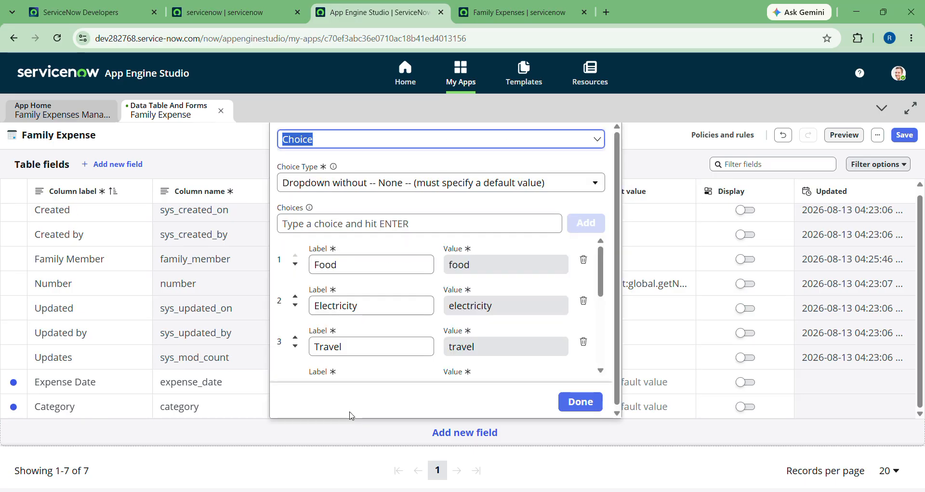
pyautogui.scroll(-3, 357, 294)
pyautogui.click(353, 370)
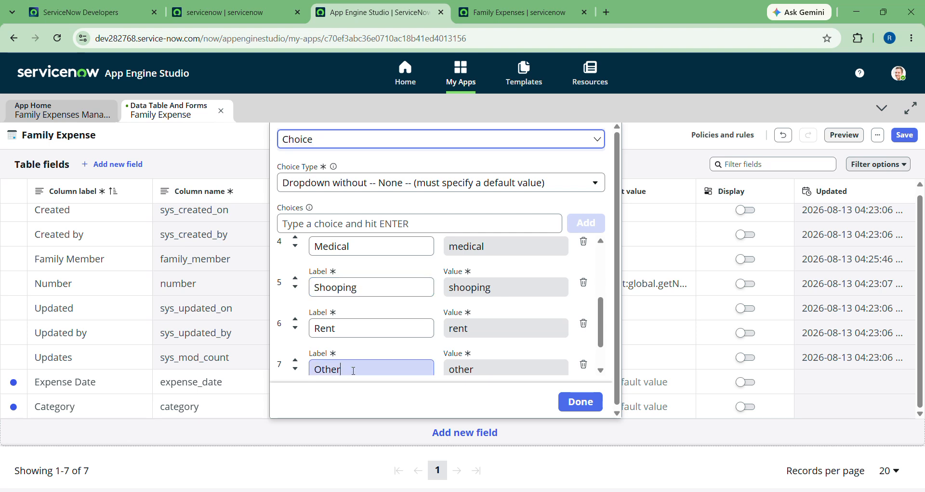
pyautogui.scroll(-1, 342, 300)
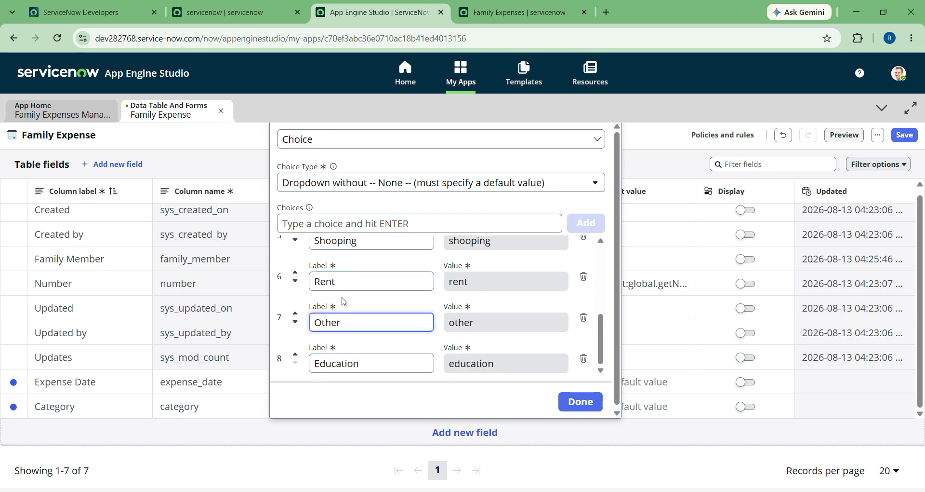
pyautogui.moveTo(341, 322); pyautogui.dragTo(287, 330)
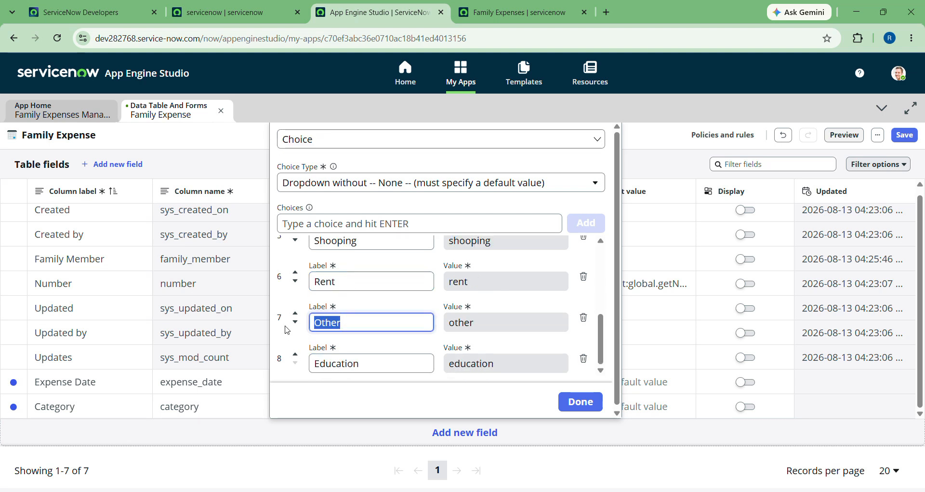
pyautogui.press('BackSpace')
pyautogui.click(385, 361)
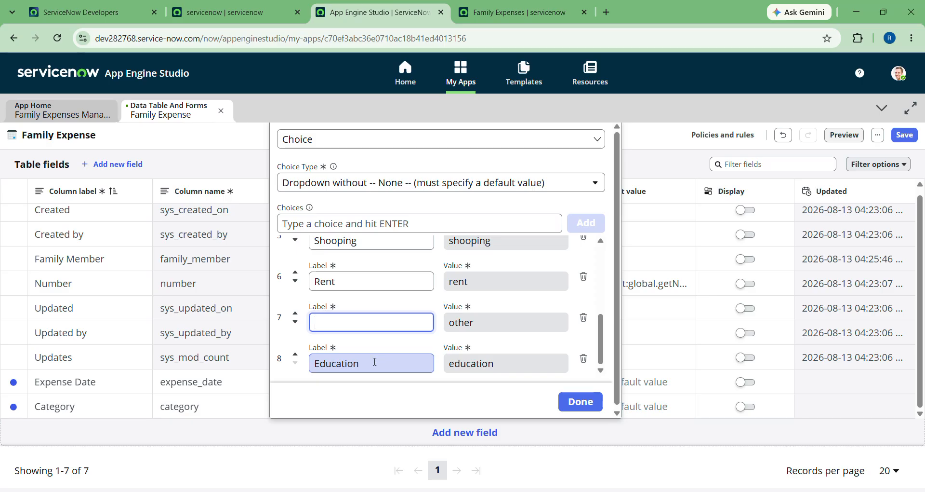
pyautogui.doubleClick(375, 361)
pyautogui.hotkey('ctrl', 'c')
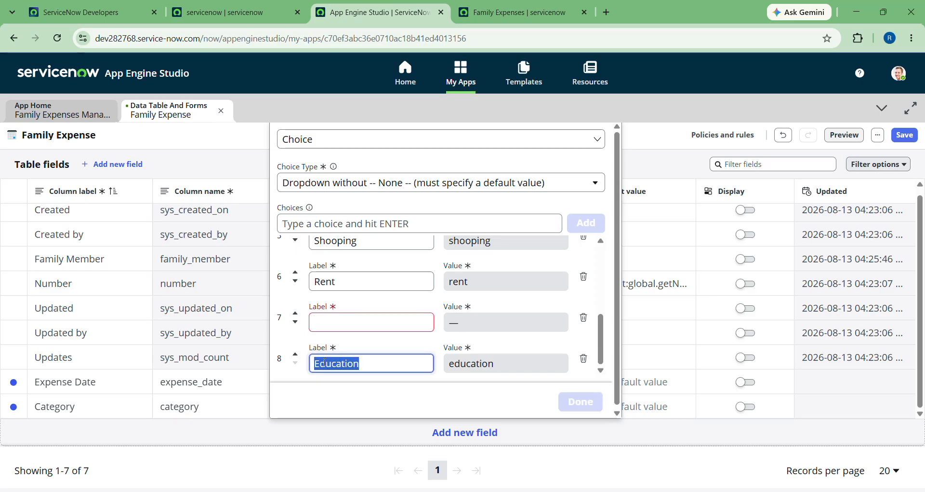
pyautogui.press('BackSpace')
pyautogui.click(339, 326)
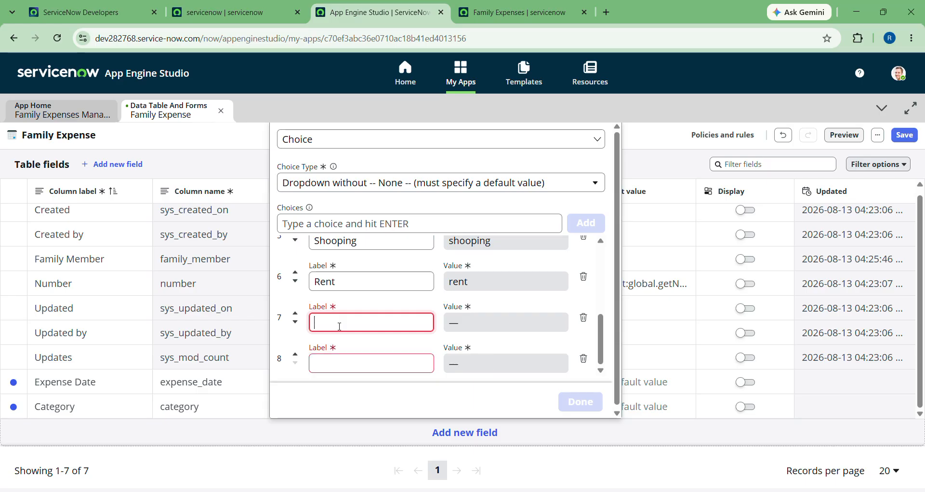
pyautogui.hotkey('ctrl', 'v')
# Label the emptied eighth Category choice "other" and confirm the choices
pyautogui.click(352, 369)
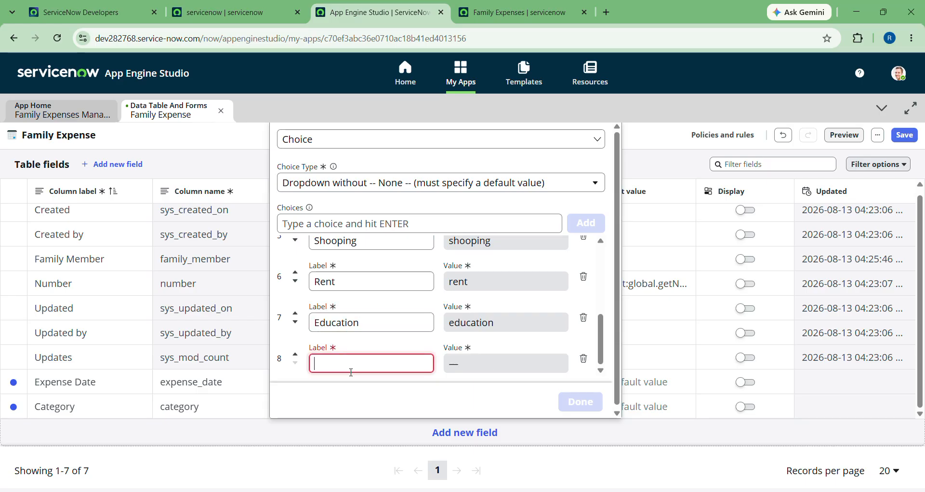
pyautogui.write('other')
pyautogui.click(508, 374)
pyautogui.click(585, 405)
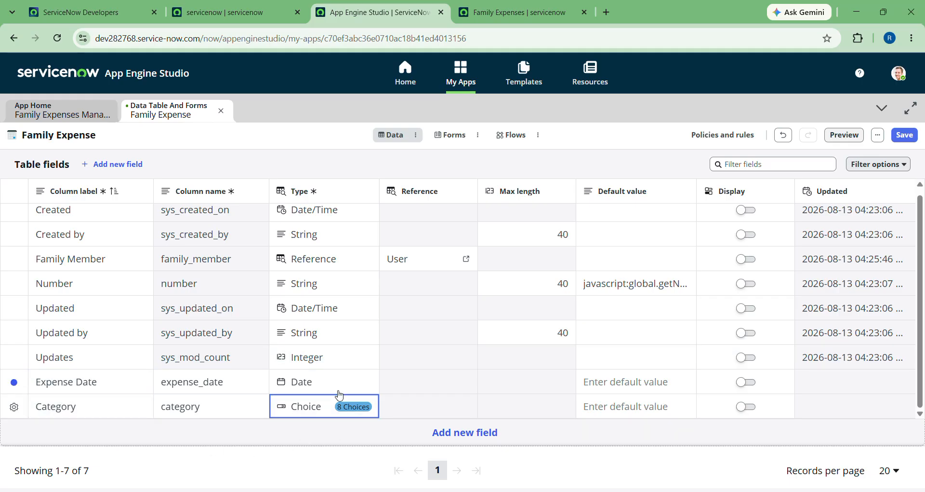
# Place the browser beside the notes and bring the Create Amount section into view
pyautogui.moveTo(884, 12)
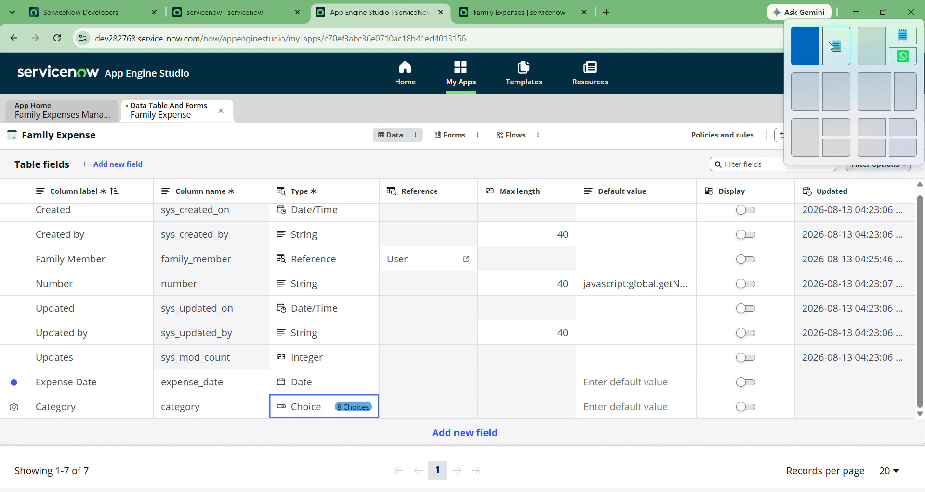
pyautogui.click(829, 46)
pyautogui.scroll(-3, 636, 258)
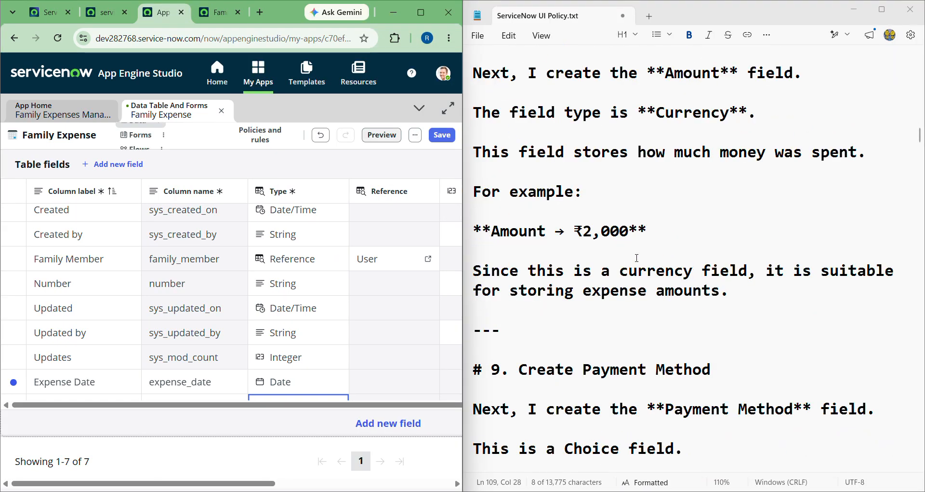
pyautogui.scroll(1, 637, 257)
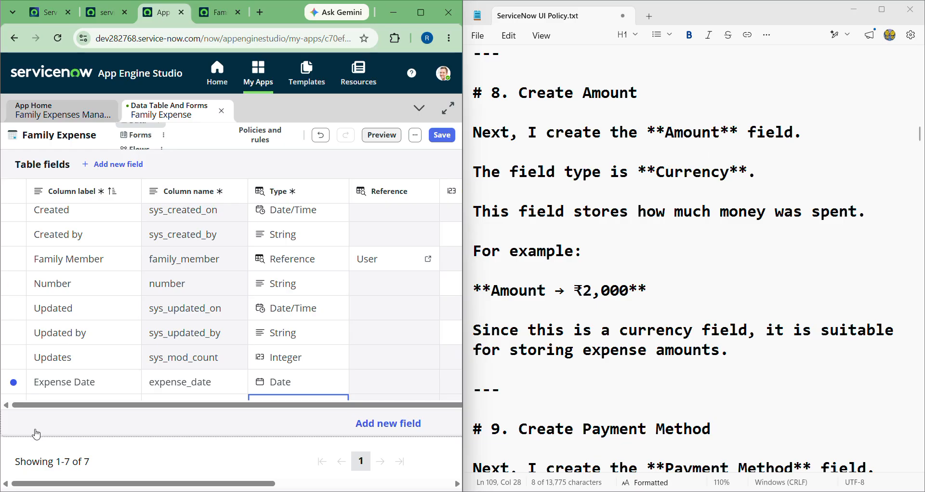
# Add a new field with the column label Amount to the Family Expense table
pyautogui.click(380, 423)
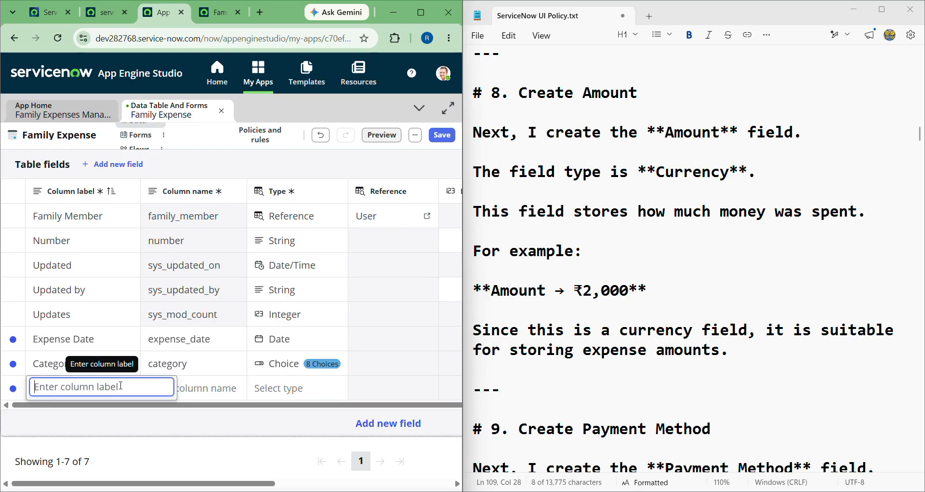
pyautogui.write('Amunt')
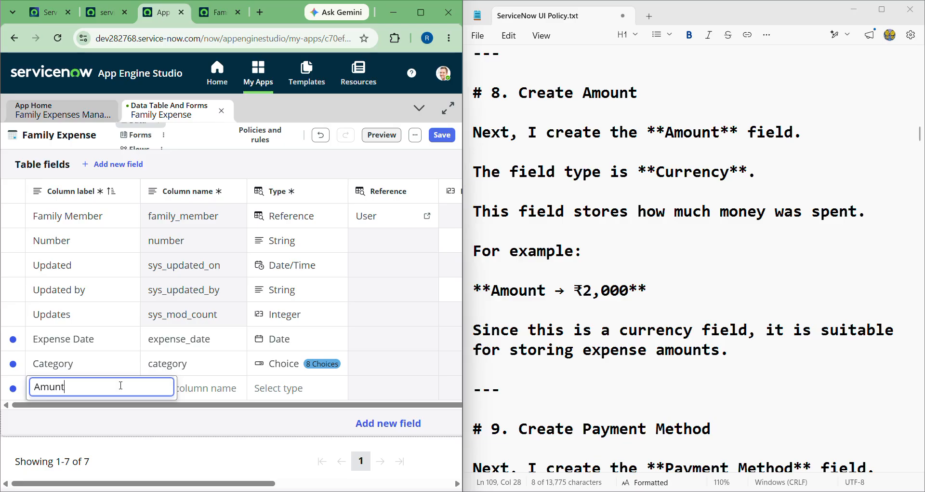
pyautogui.press('BackSpace')
pyautogui.press('BackSpace')
pyautogui.press('BackSpace')
pyautogui.write('ount')
pyautogui.click(235, 390)
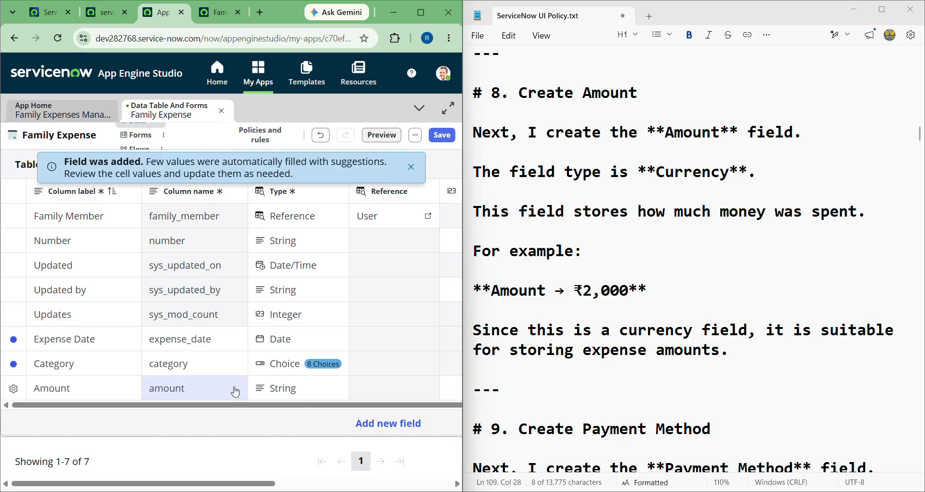
# Set the Amount field's type to Currency
pyautogui.click(292, 390)
pyautogui.click(293, 389)
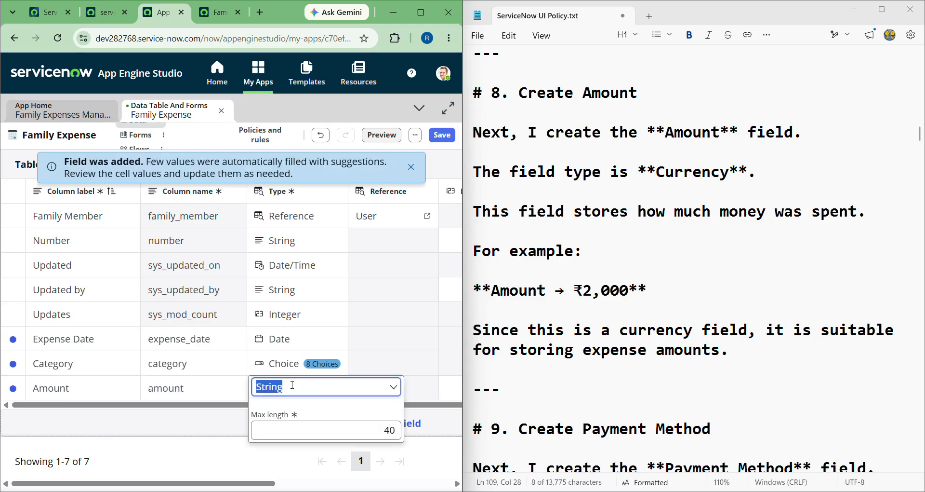
pyautogui.write('curr')
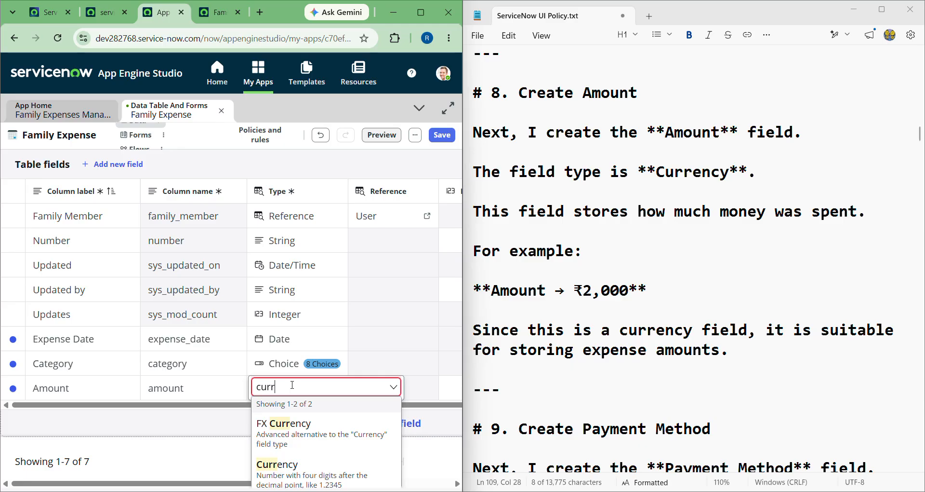
pyautogui.click(288, 465)
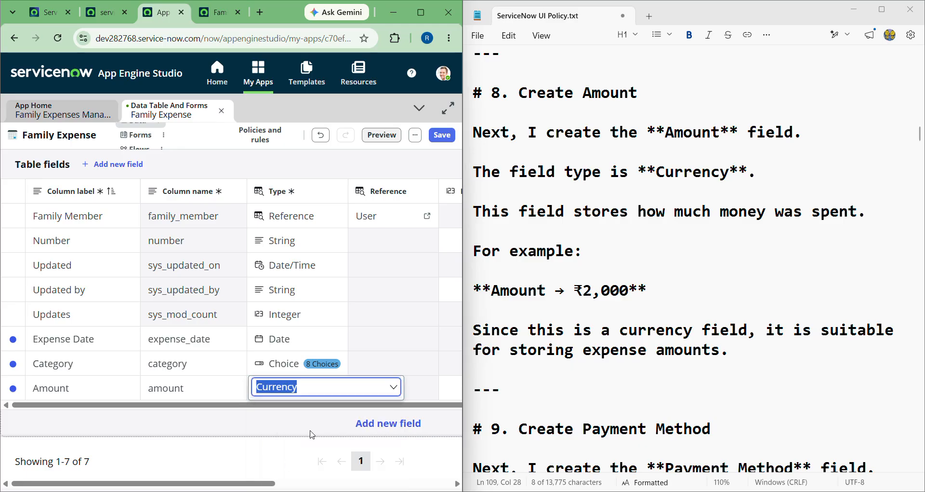
pyautogui.click(340, 420)
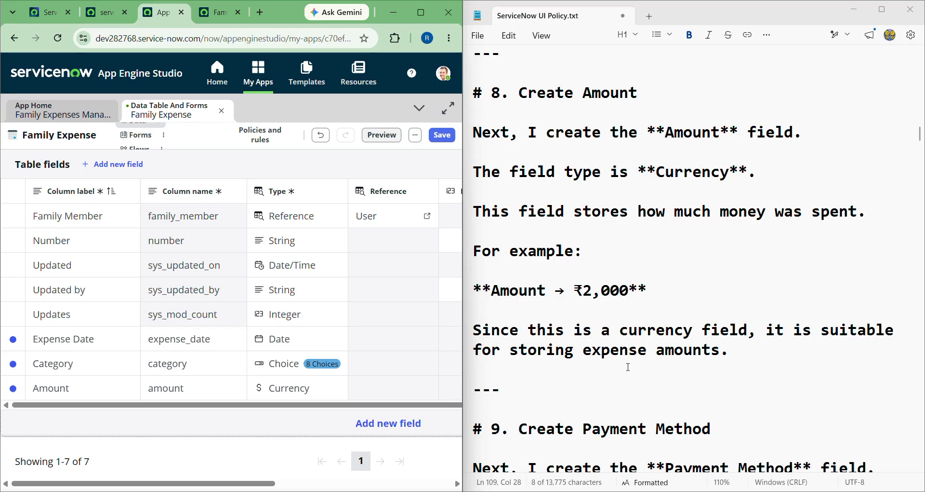
# Add a new field with the column label Payment to the Family Expense table
pyautogui.scroll(-3, 628, 366)
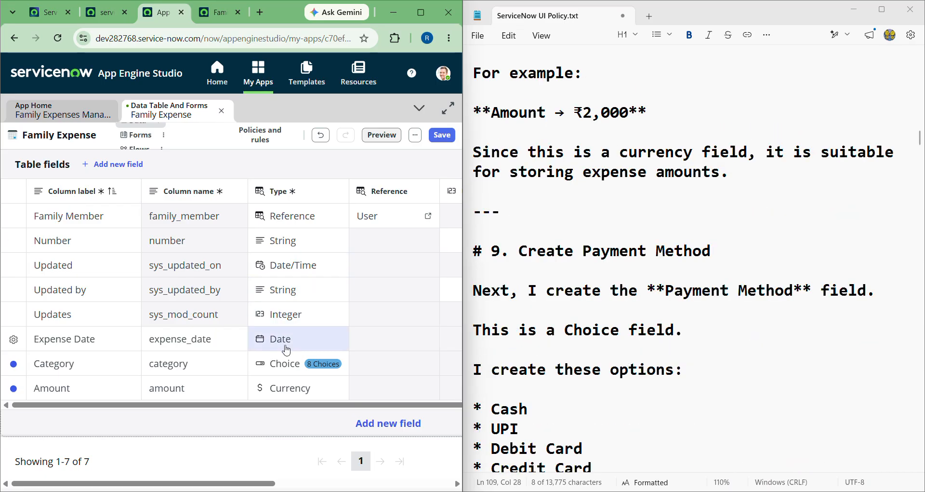
pyautogui.click(363, 423)
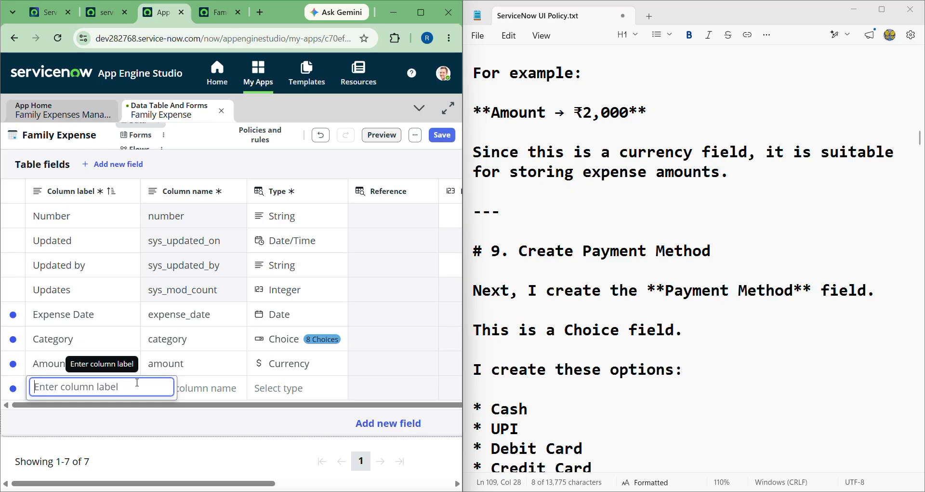
pyautogui.write('a')
pyautogui.press('BackSpace')
pyautogui.write('Payment')
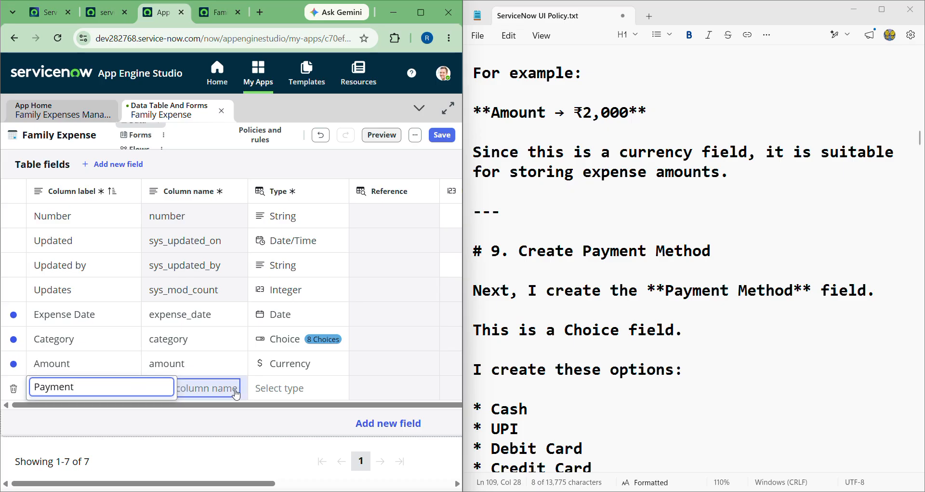
pyautogui.click(210, 388)
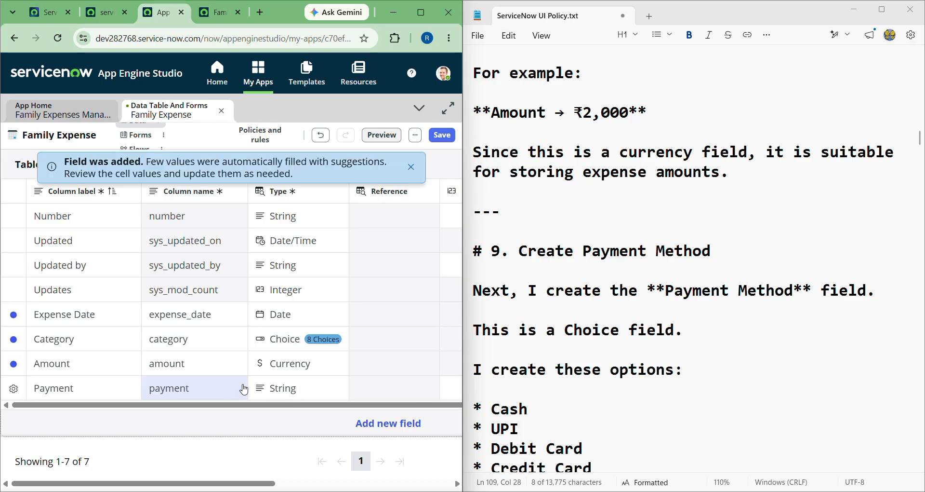
# Make the Payment field a Choice field with the choice type Dropdown without -- None --
pyautogui.click(274, 386)
pyautogui.click(288, 389)
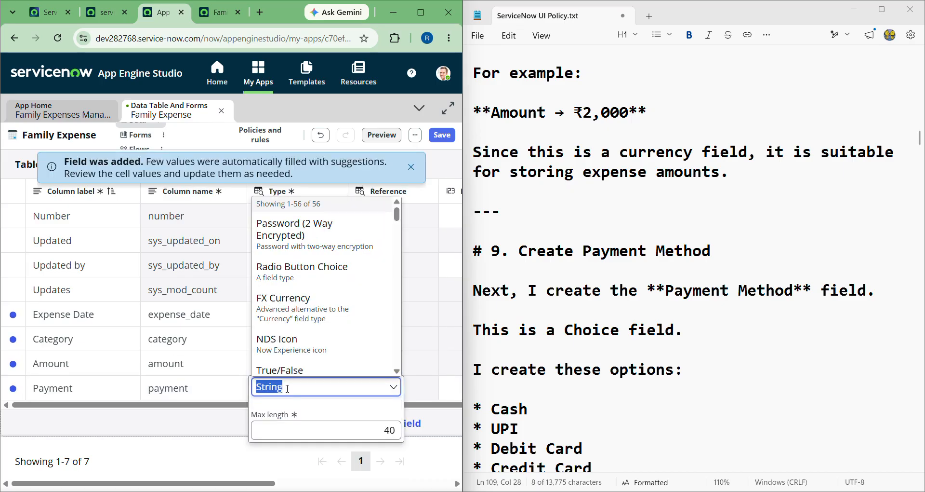
pyautogui.press('BackSpace')
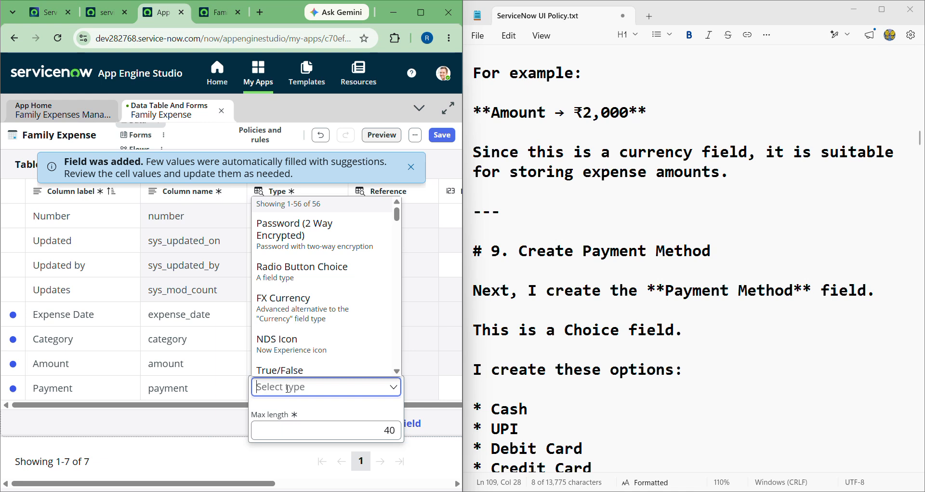
pyautogui.write('choi')
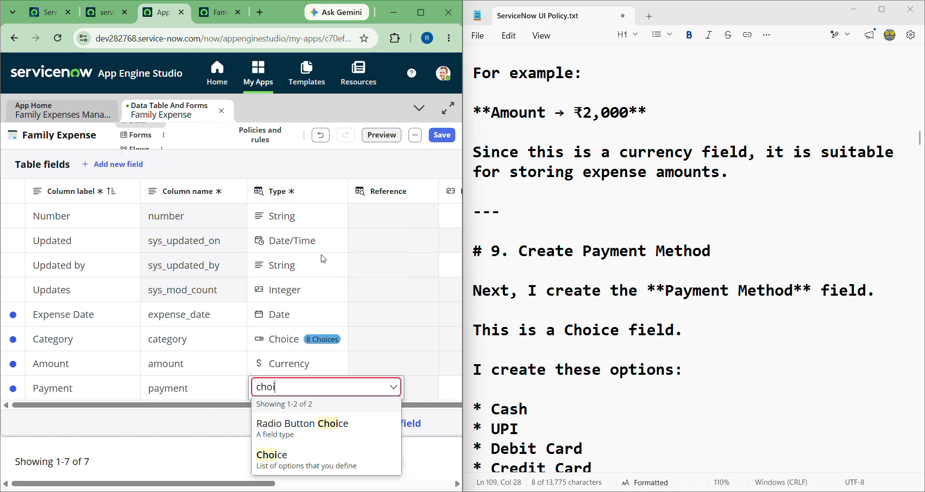
pyautogui.click(272, 458)
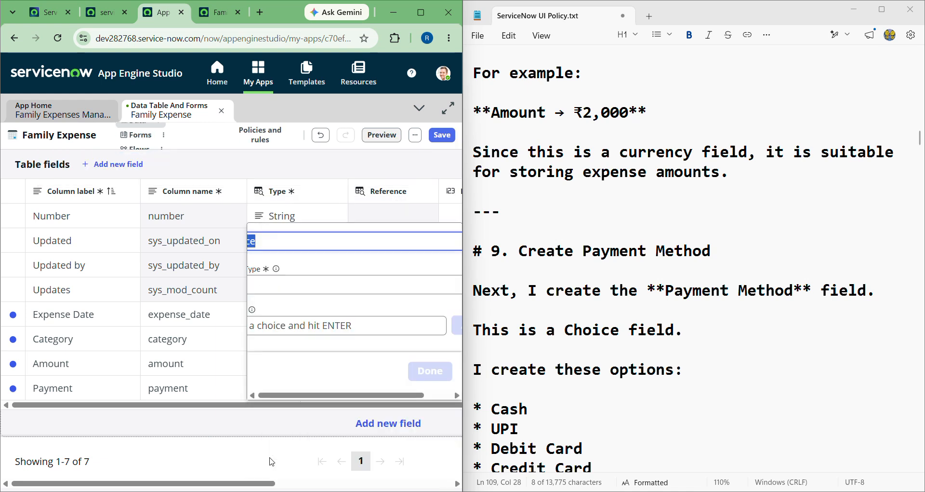
pyautogui.click(287, 287)
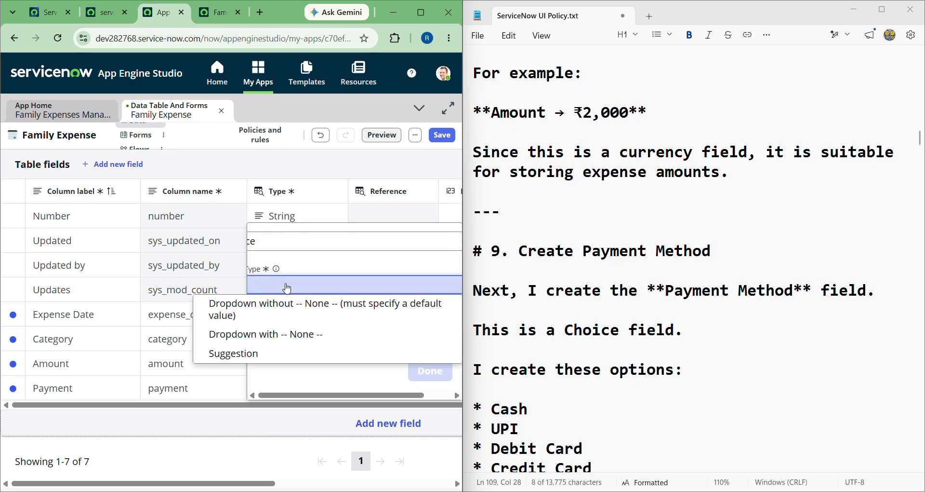
pyautogui.click(242, 314)
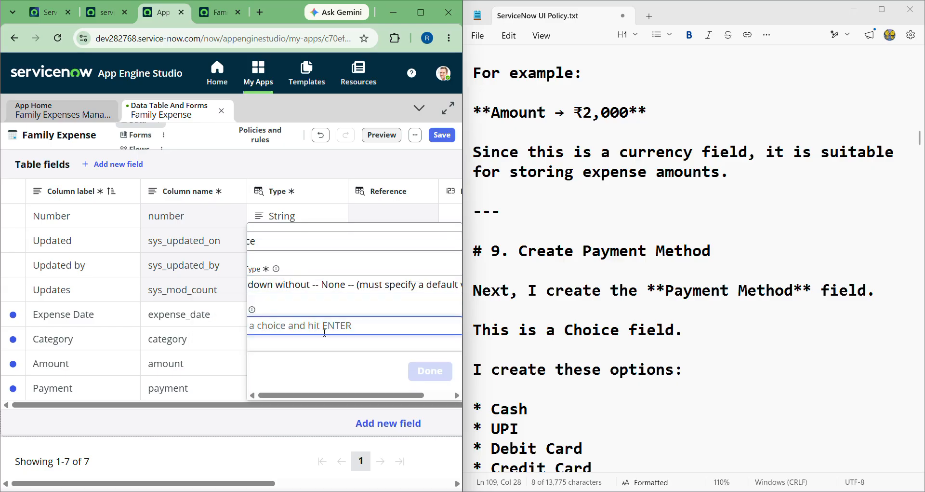
# Enlarge the browser window and add Cash as the Payment field's first choice
pyautogui.scroll(-1, 579, 355)
pyautogui.scroll(-2, 573, 345)
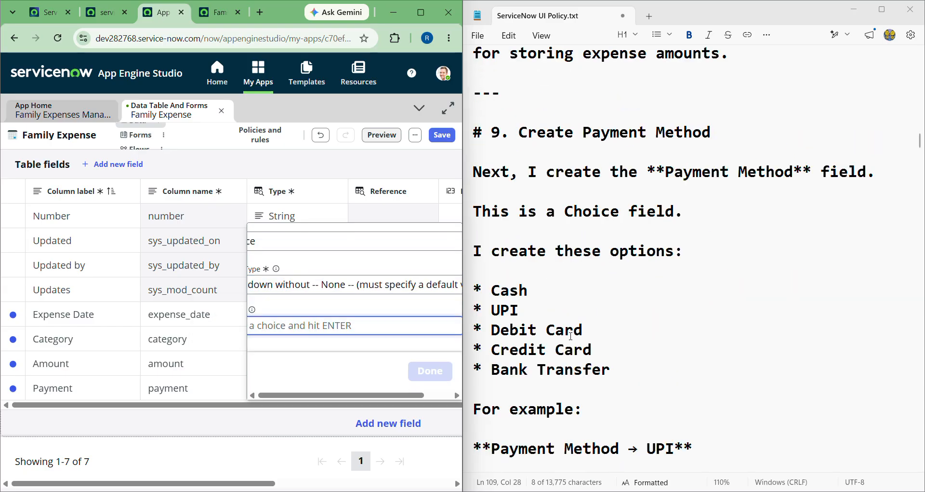
pyautogui.click(347, 330)
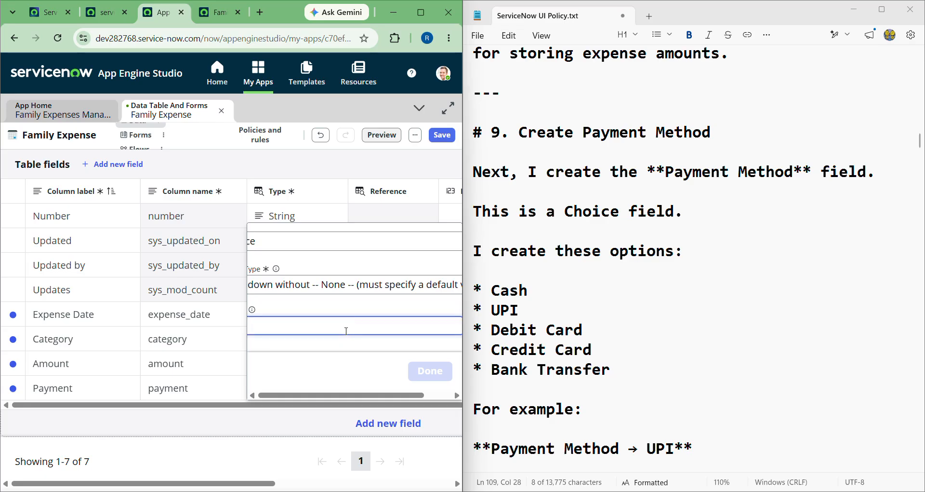
pyautogui.write('h')
pyautogui.moveTo(266, 2); pyautogui.dragTo(266, 57)
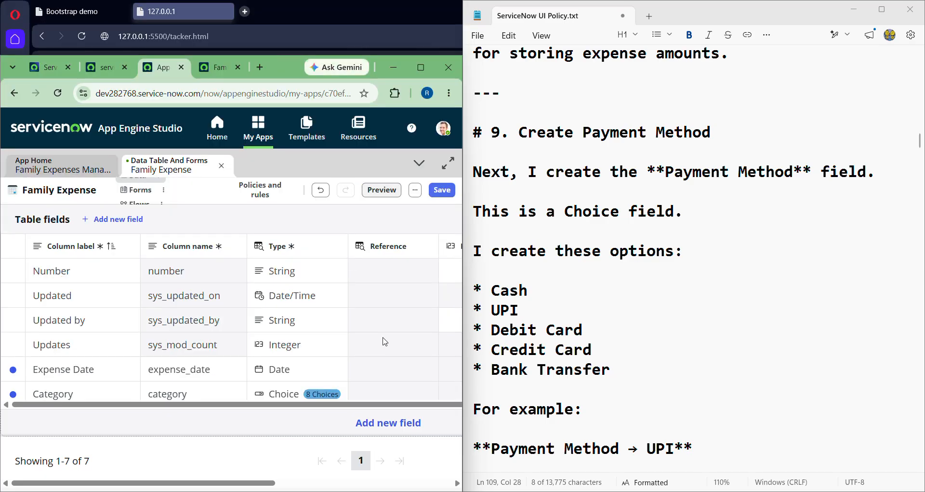
pyautogui.click(422, 66)
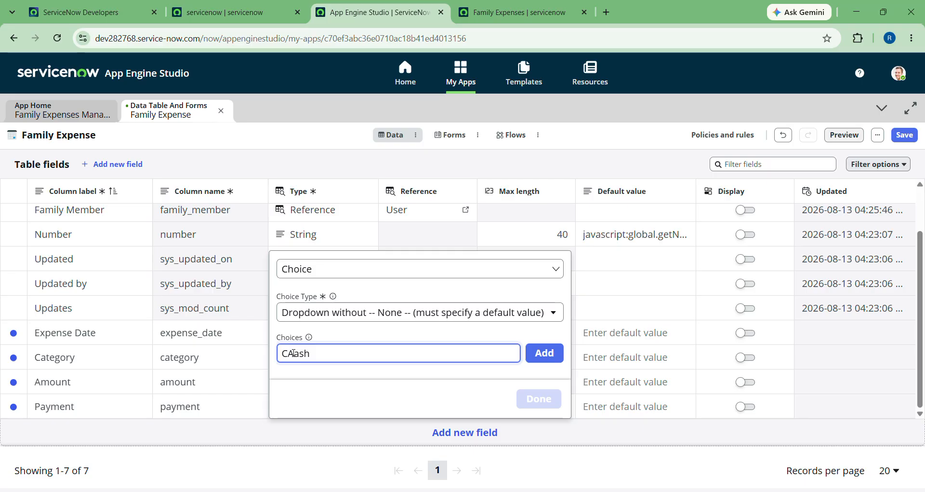
pyautogui.click(296, 356)
pyautogui.press('BackSpace')
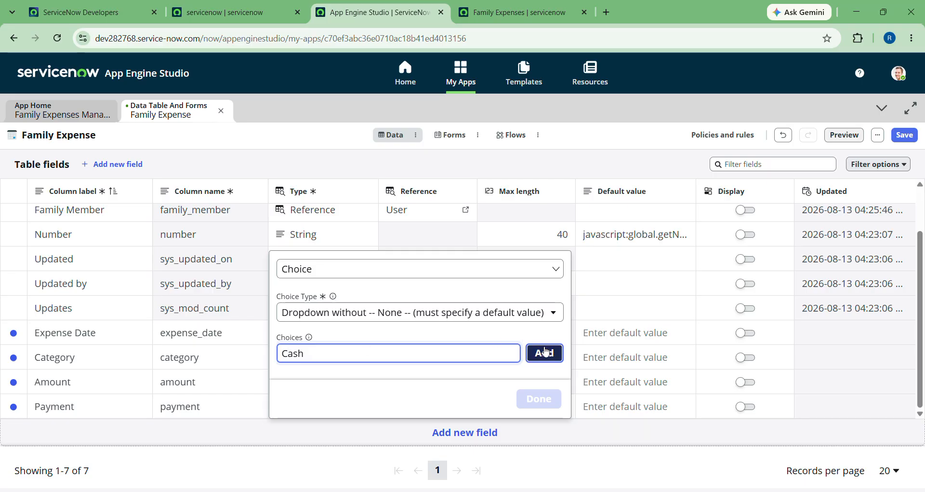
pyautogui.click(545, 353)
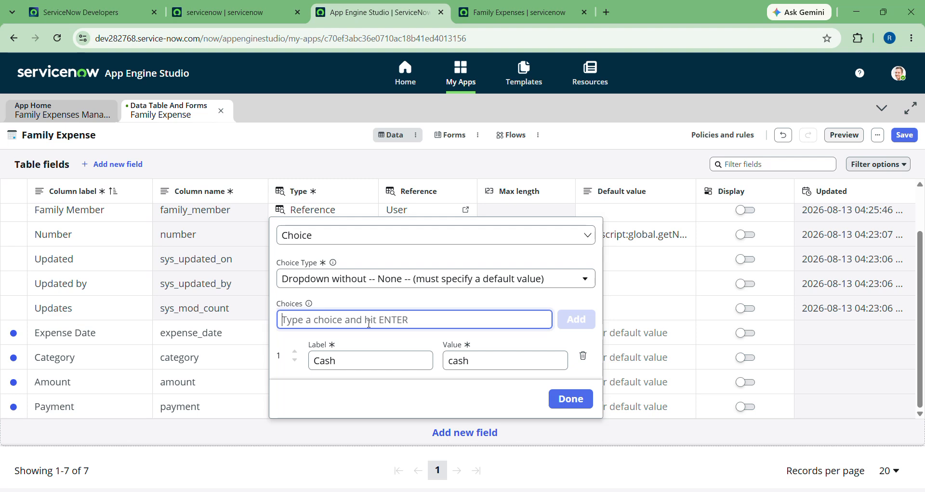
# Add UPI as the second Payment choice, with the browser placed back beside the notes
pyautogui.write('UPI')
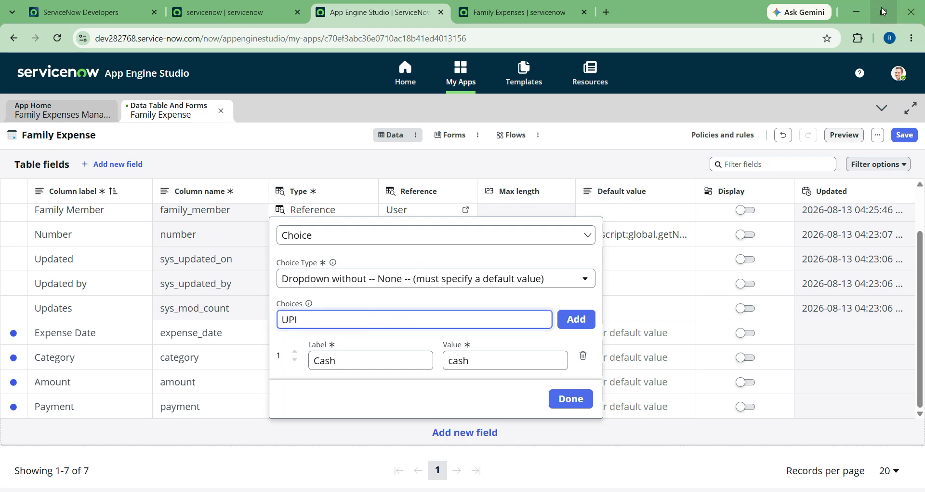
pyautogui.moveTo(883, 11)
pyautogui.click(820, 49)
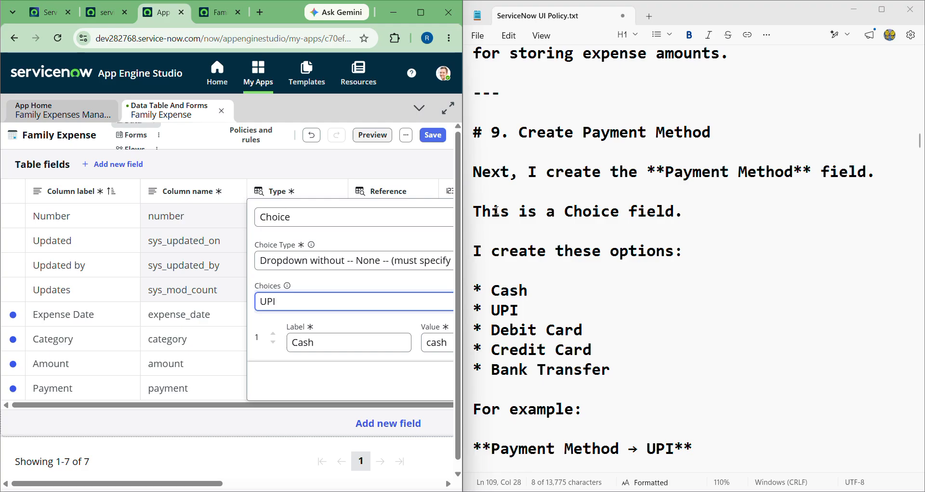
pyautogui.click(353, 296)
pyautogui.hscroll(2, 337, 295)
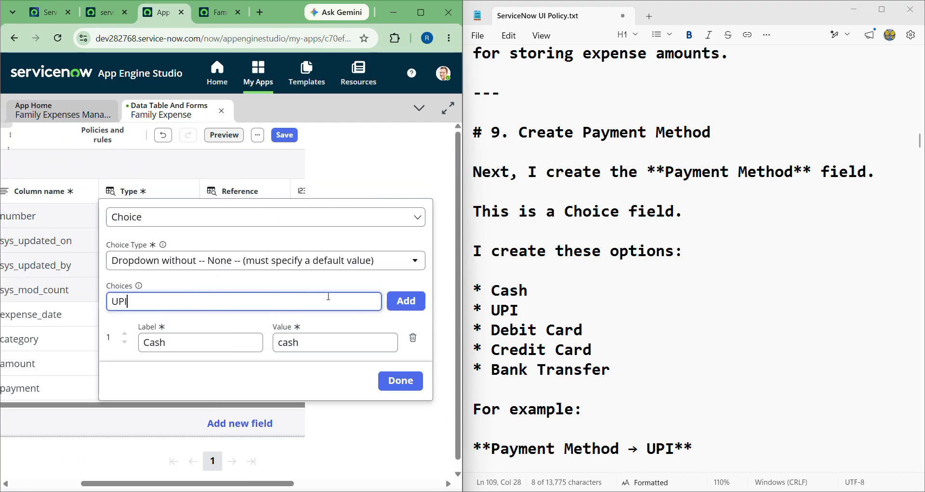
pyautogui.click(407, 301)
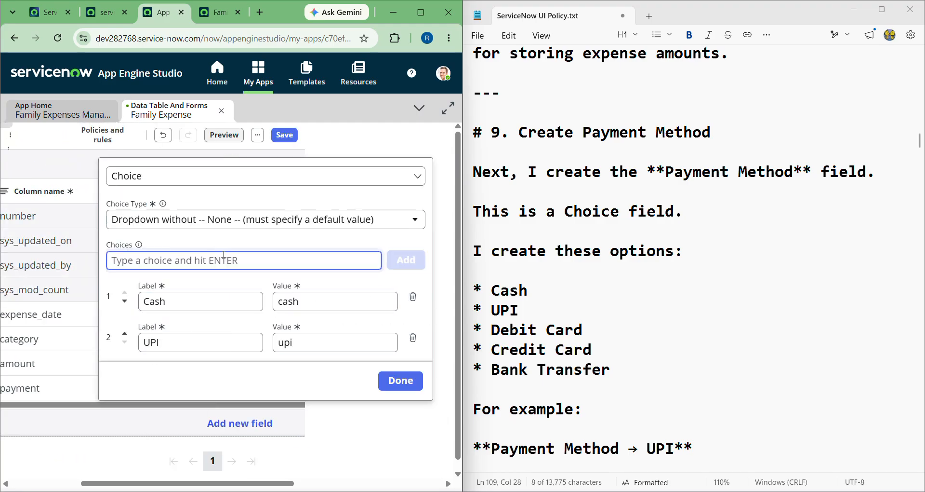
# Add Debit card and Credit card as further Payment choices and confirm the list
pyautogui.write('D')
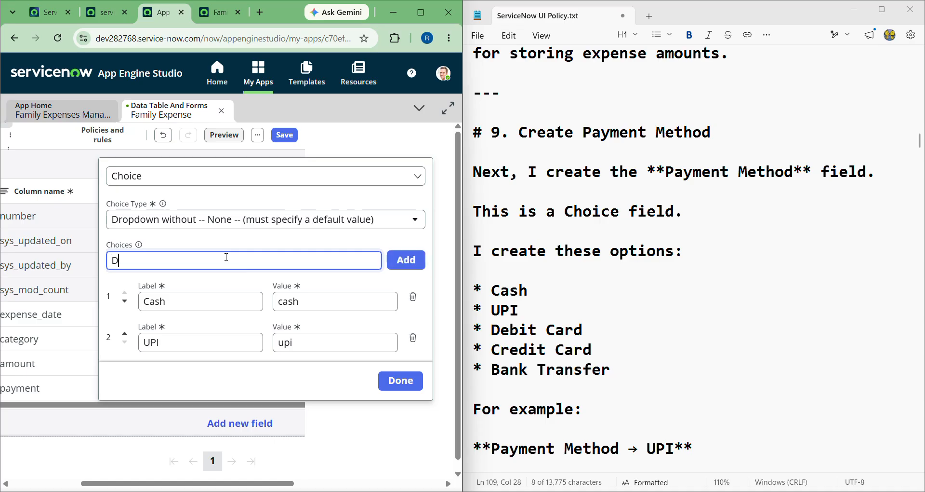
pyautogui.write('ebit card')
pyautogui.press('Return')
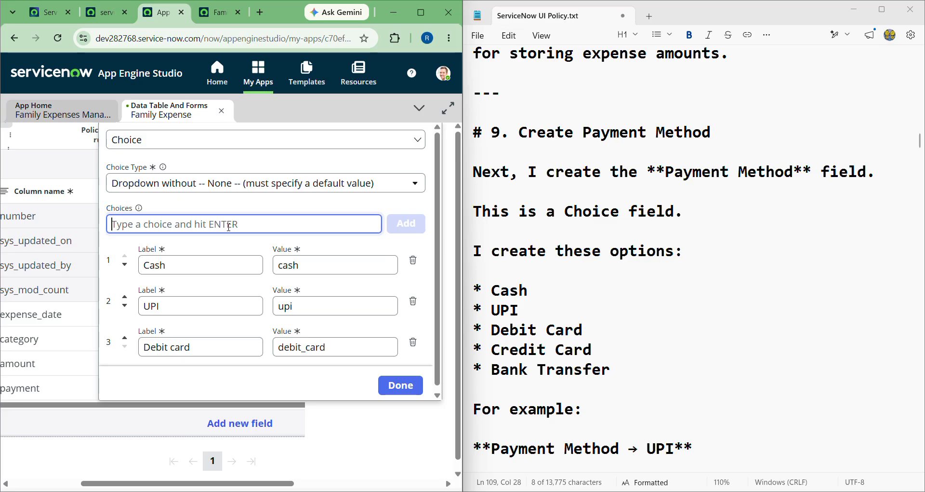
pyautogui.write('Credi')
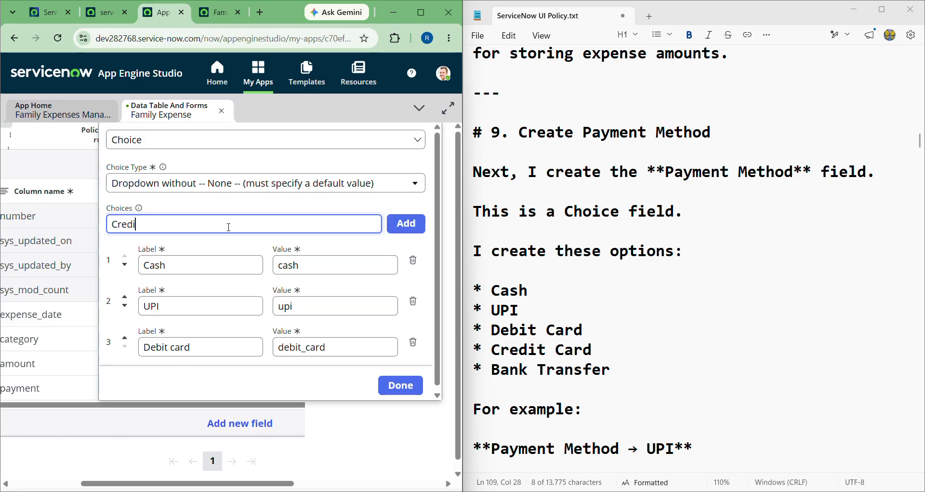
pyautogui.write('t card')
pyautogui.click(407, 224)
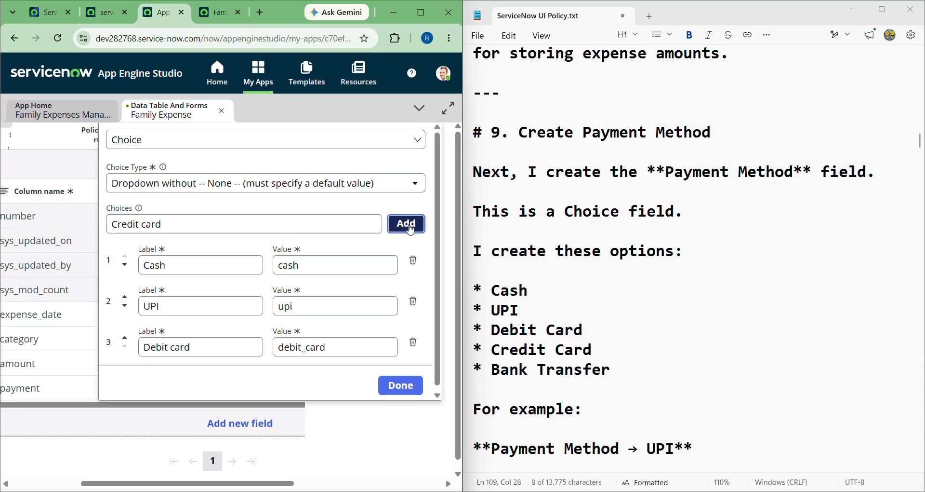
pyautogui.click(413, 396)
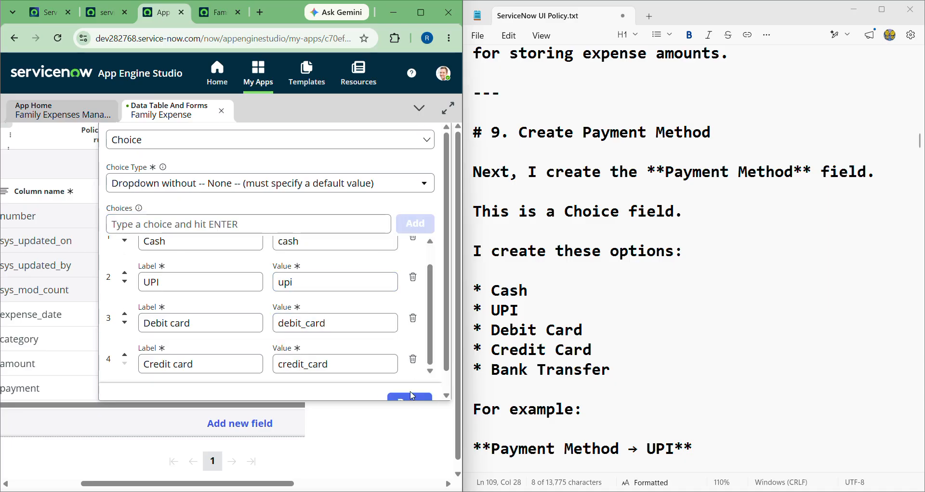
pyautogui.scroll(-1, 413, 396)
pyautogui.click(410, 382)
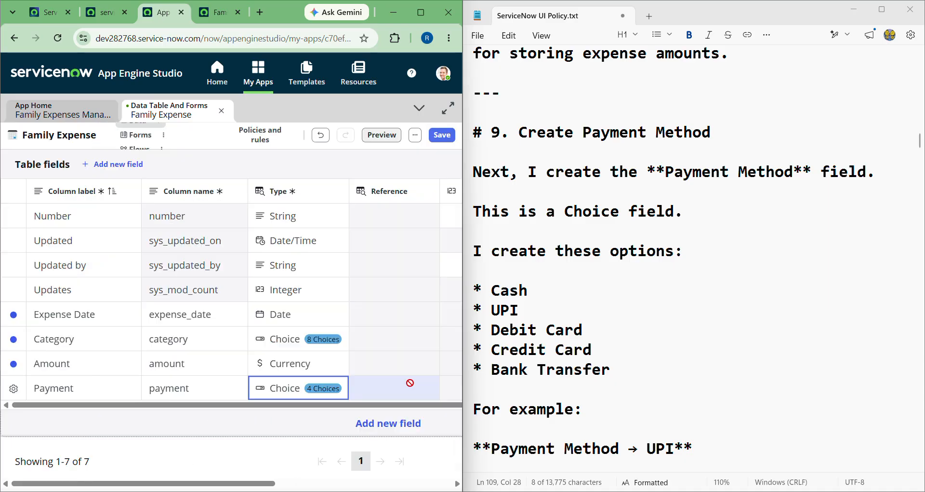
# Add a new field labelled description to the Family Expense table, following the Create Description section of the notes
pyautogui.scroll(-12, 507, 344)
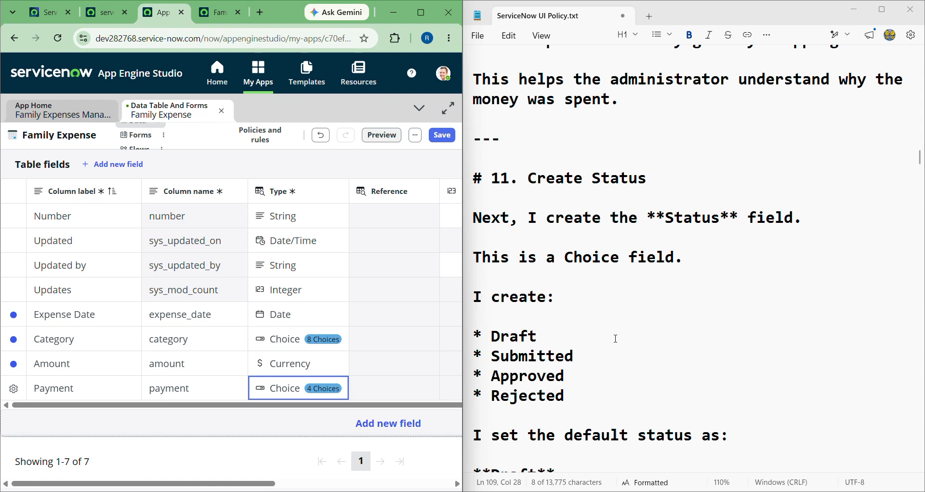
pyautogui.scroll(4, 616, 338)
pyautogui.scroll(4, 627, 332)
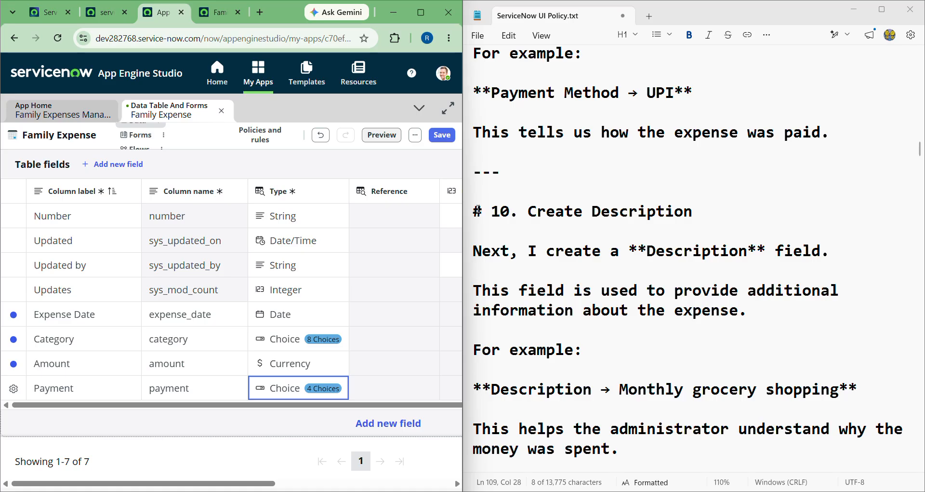
pyautogui.click(388, 423)
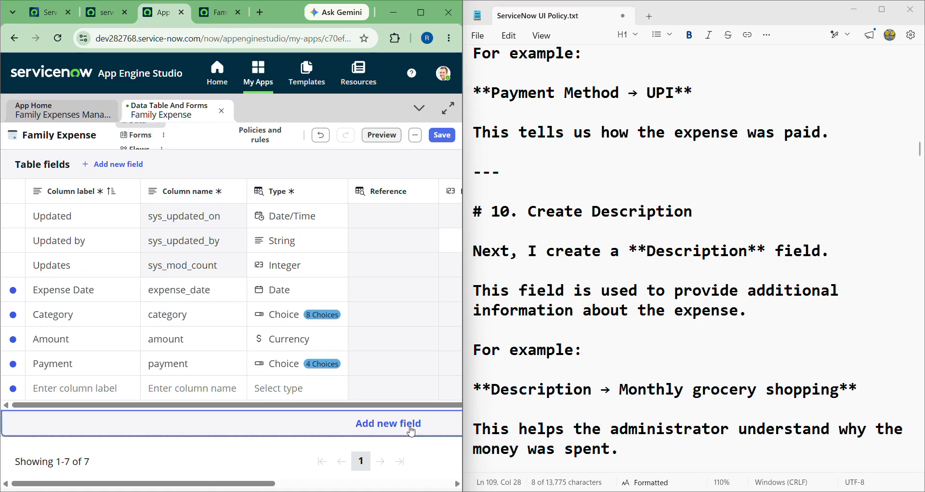
pyautogui.click(117, 388)
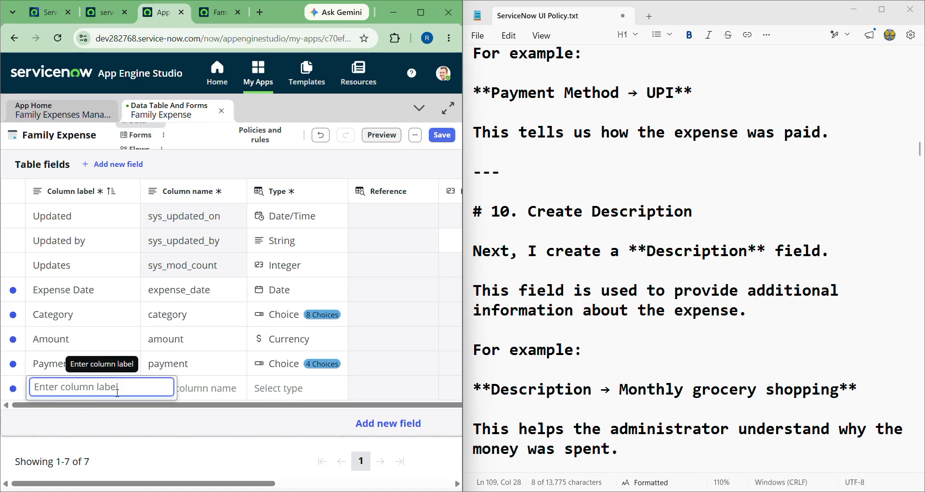
pyautogui.write('description')
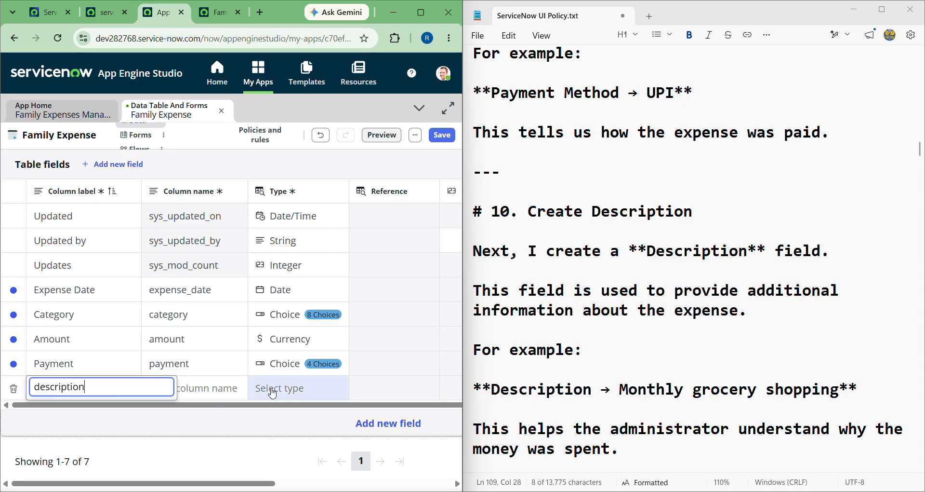
pyautogui.click(289, 388)
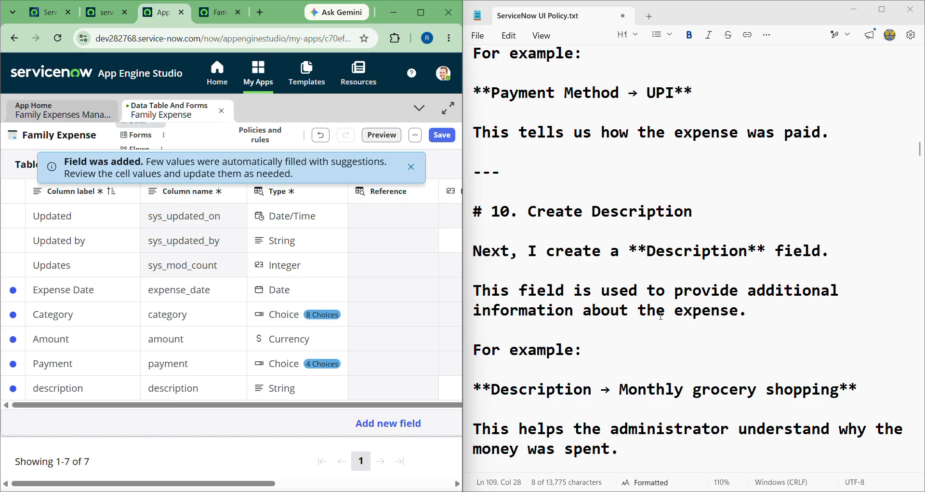
# Add another field labelled status to the Family Expense table
pyautogui.scroll(-4, 547, 350)
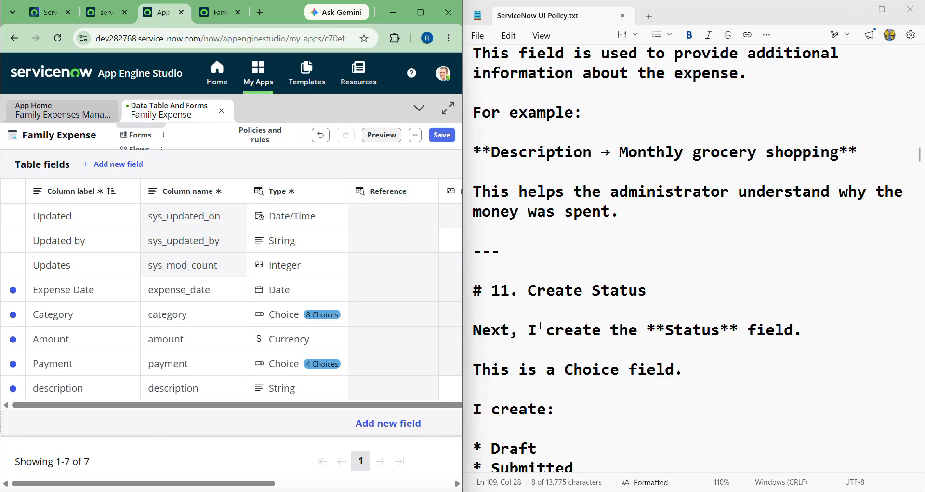
pyautogui.click(403, 423)
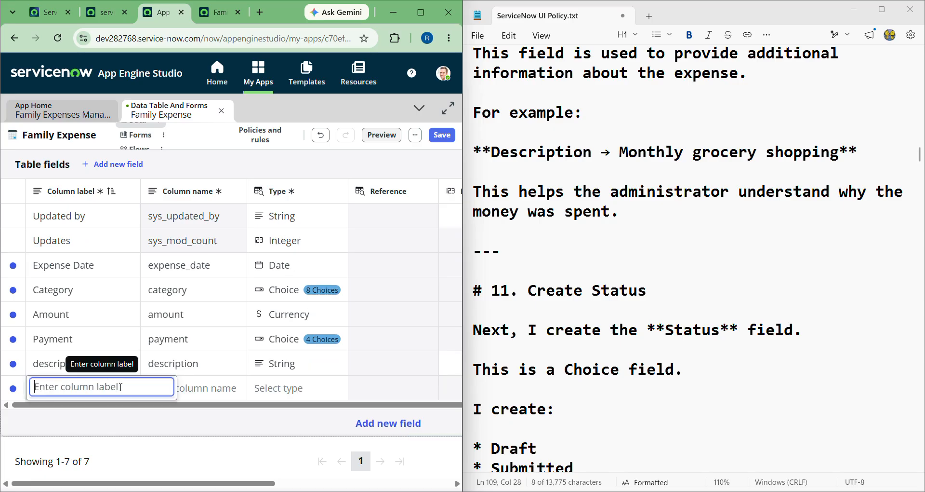
pyautogui.write('status')
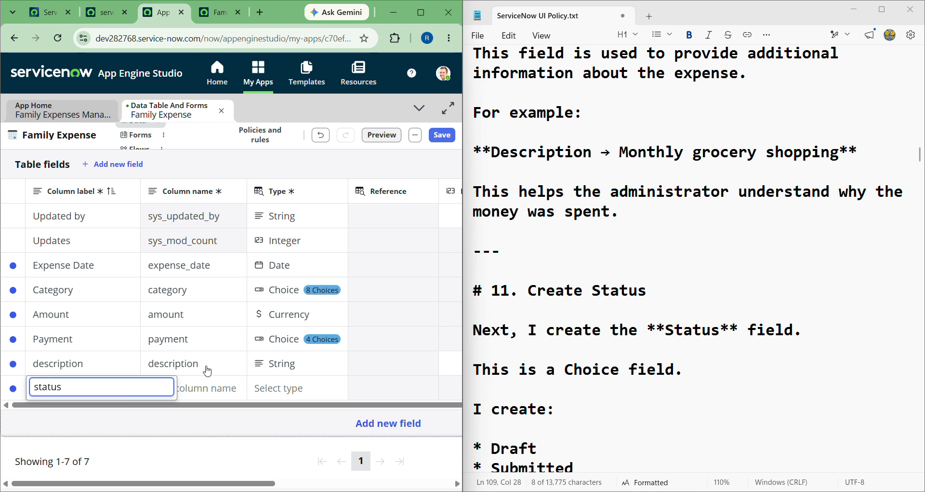
pyautogui.click(299, 385)
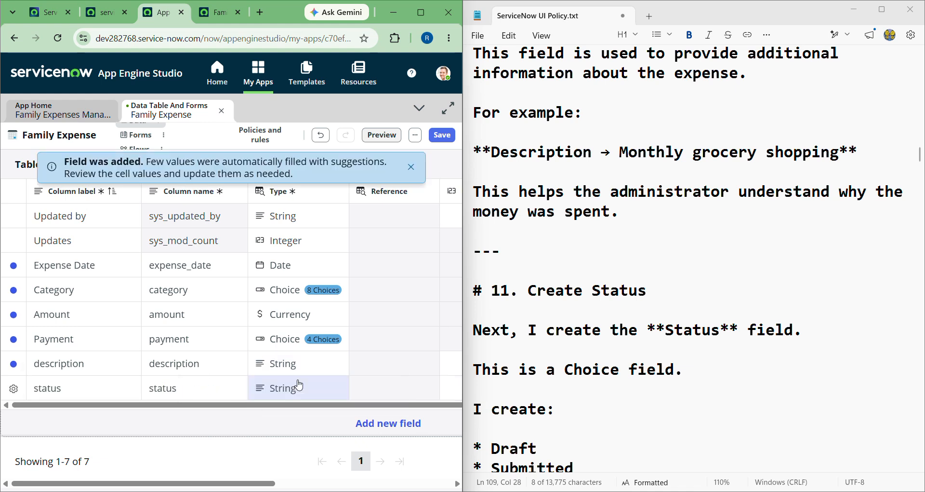
# Change the status field's type to Choice
pyautogui.click(299, 385)
pyautogui.press('BackSpace')
pyautogui.write('choic')
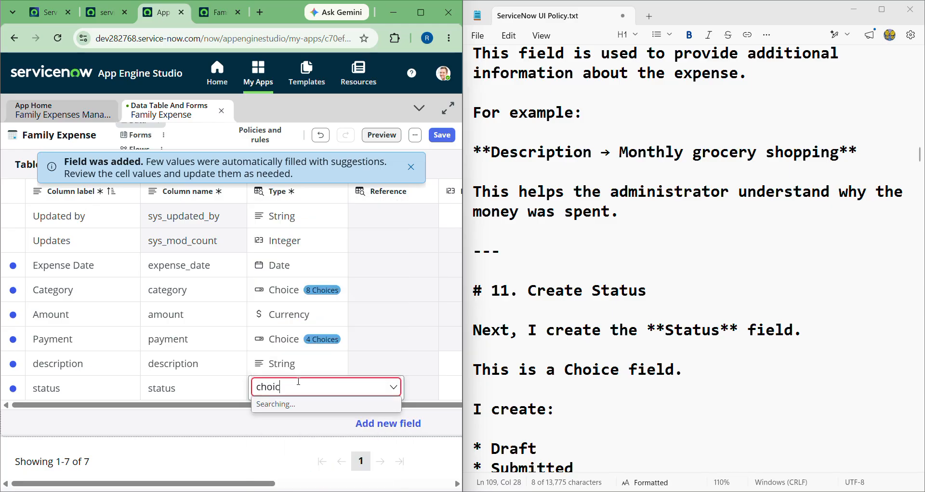
pyautogui.write('e')
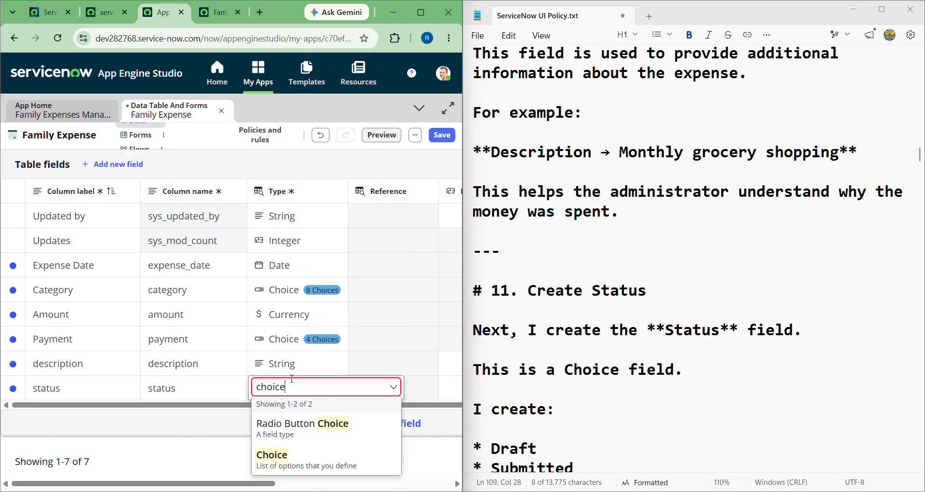
pyautogui.click(277, 460)
# Enlarge the browser window and set the status field's choice type to Dropdown without -- None --
pyautogui.scroll(-2, 596, 360)
pyautogui.scroll(-6, 595, 361)
pyautogui.scroll(3, 602, 348)
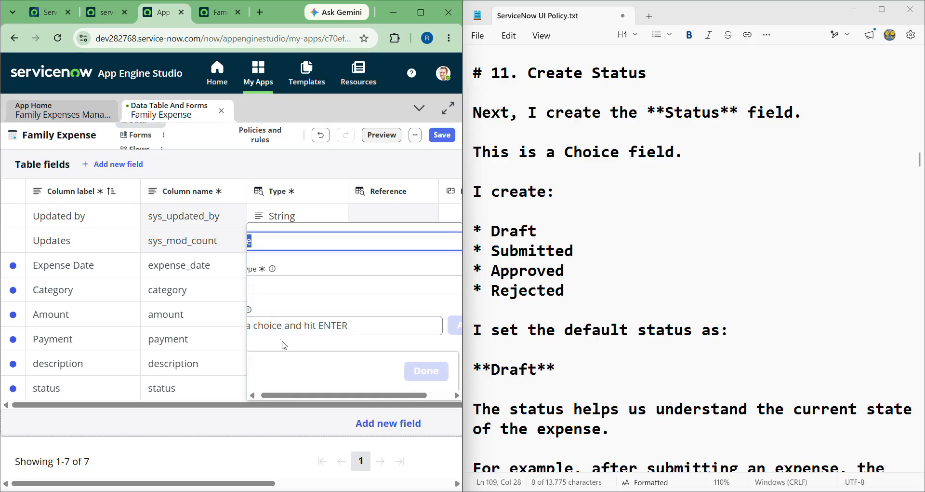
pyautogui.moveTo(252, 268); pyautogui.dragTo(296, 271)
pyautogui.click(314, 273)
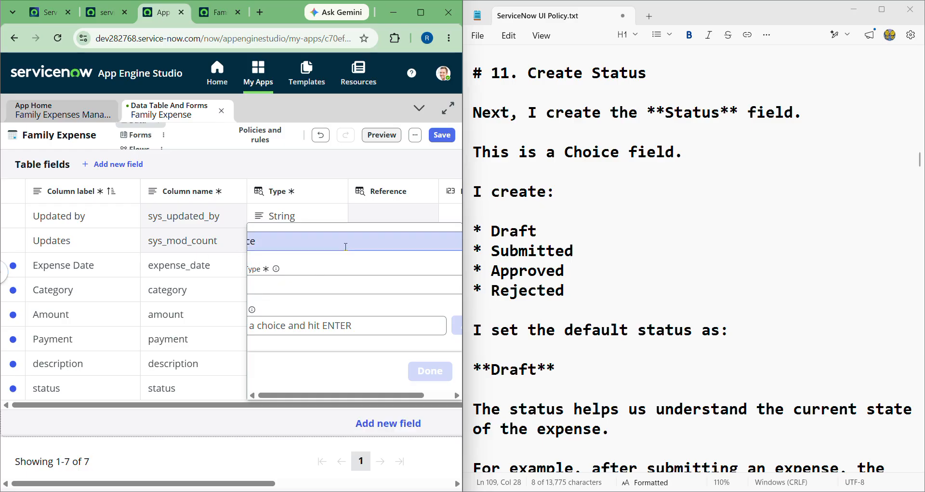
pyautogui.moveTo(277, 11); pyautogui.dragTo(285, 59)
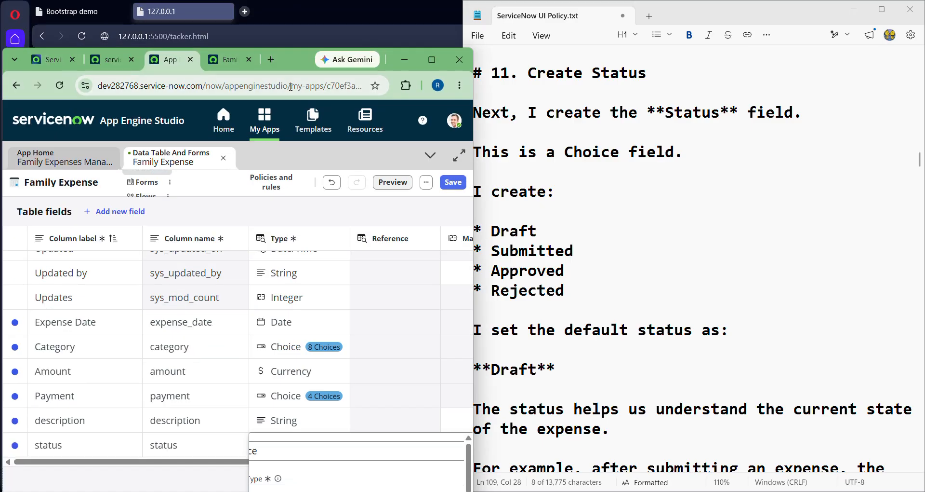
pyautogui.click(432, 60)
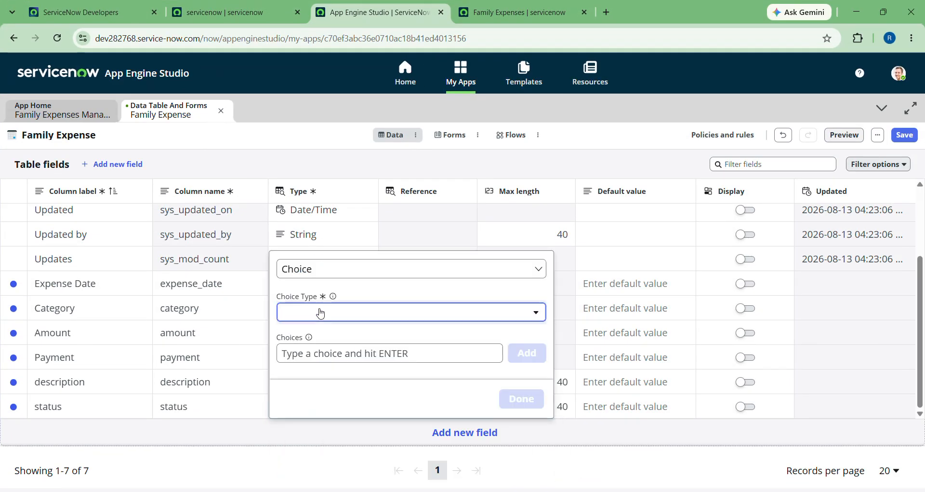
pyautogui.click(291, 312)
pyautogui.click(292, 328)
# Add Draft as the status field's first choice and place the browser back beside the notes
pyautogui.click(335, 353)
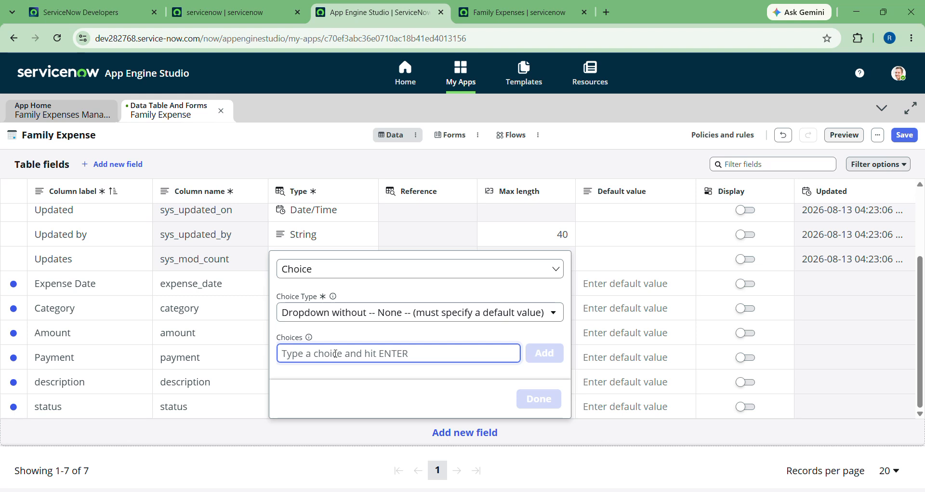
pyautogui.write('Draft')
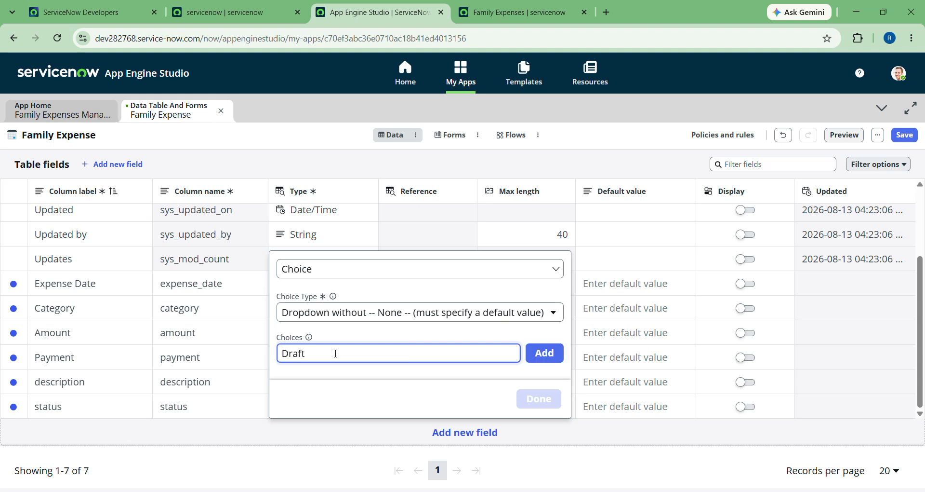
pyautogui.click(544, 353)
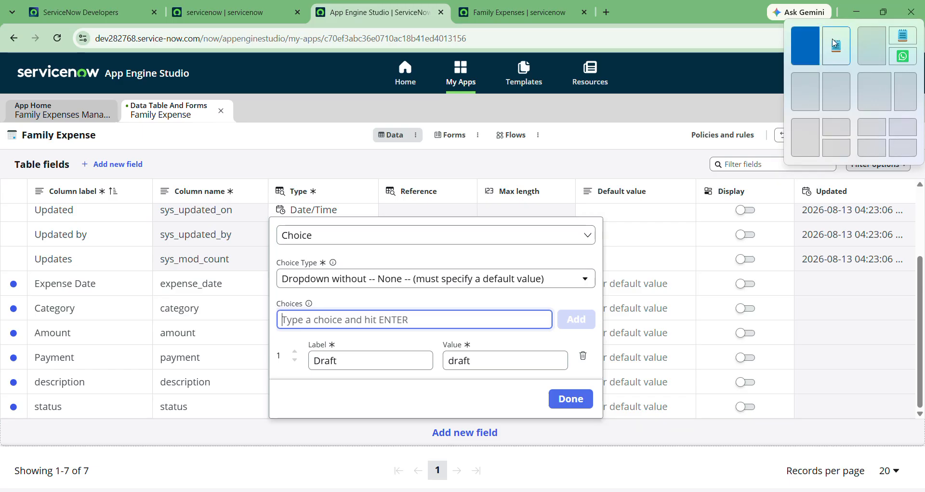
pyautogui.click(805, 45)
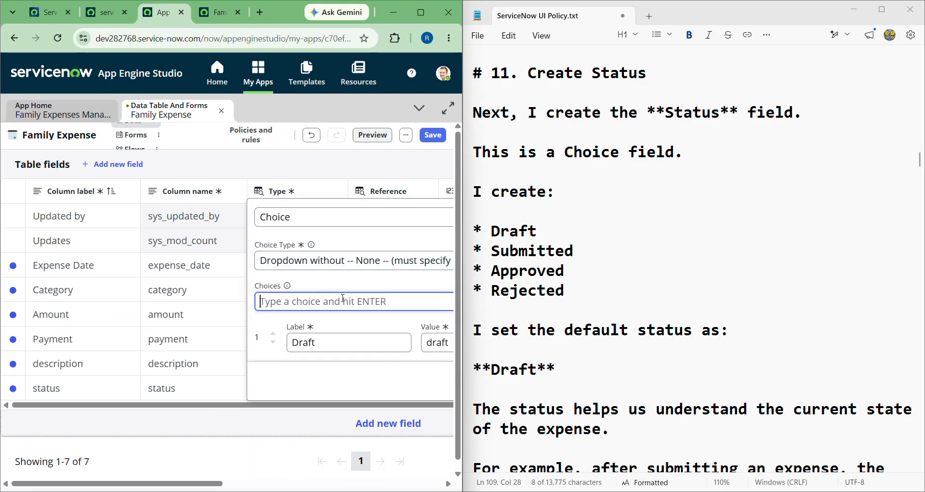
# Copy Submitted from the notes and add it as the second status choice
pyautogui.moveTo(574, 250); pyautogui.dragTo(490, 259)
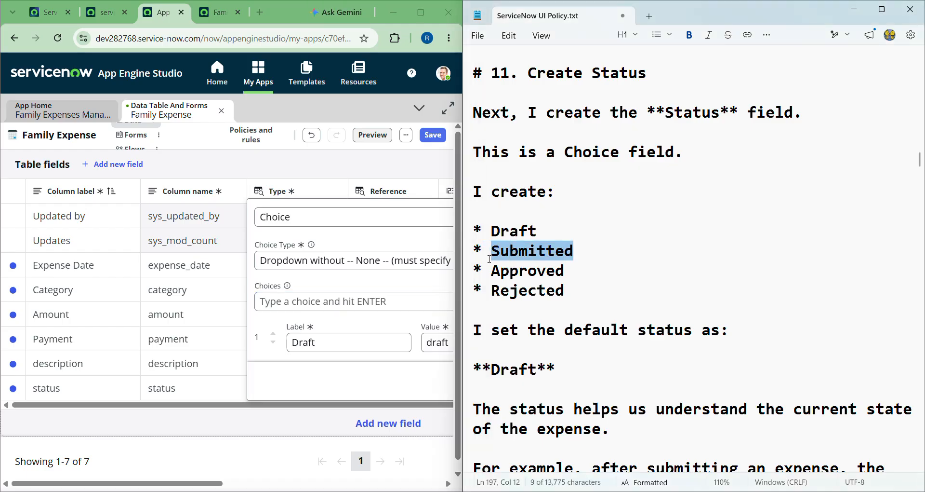
pyautogui.hotkey('ctrl', 'c')
pyautogui.click(338, 303)
pyautogui.hotkey('ctrl', 'v')
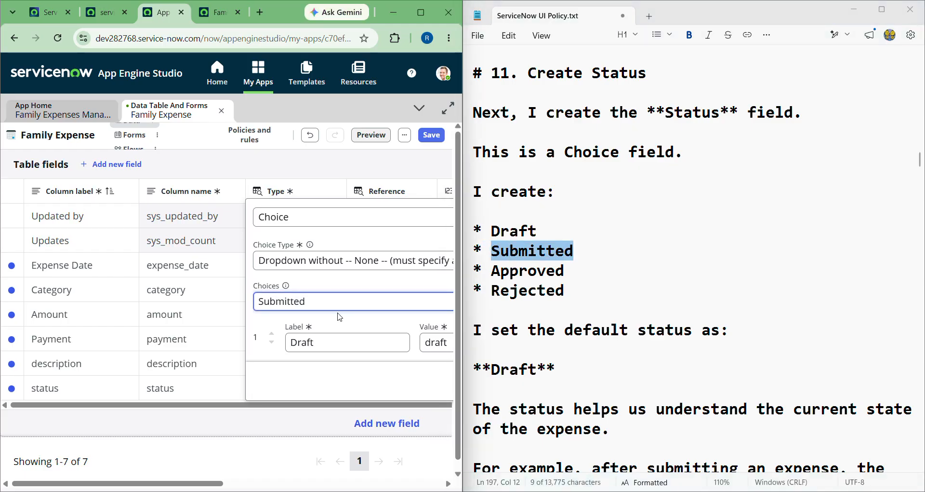
pyautogui.hscroll(1, 338, 317)
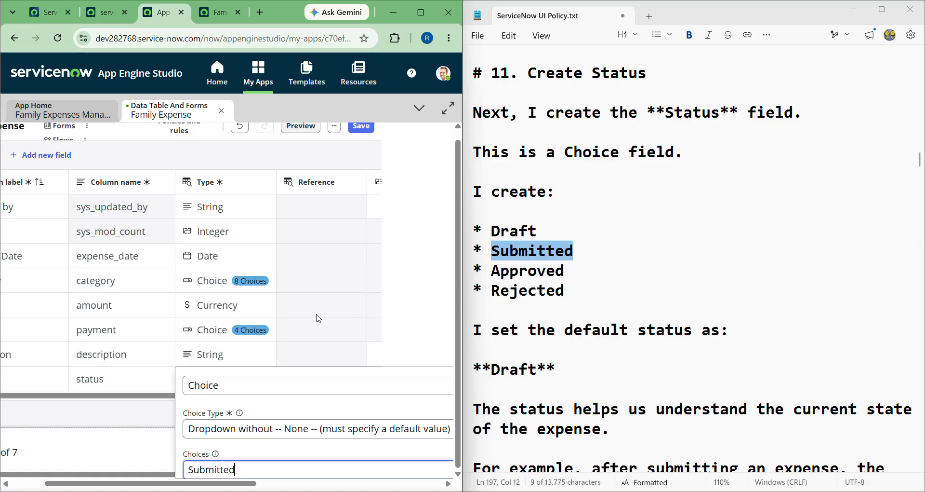
pyautogui.hscroll(1, 279, 331)
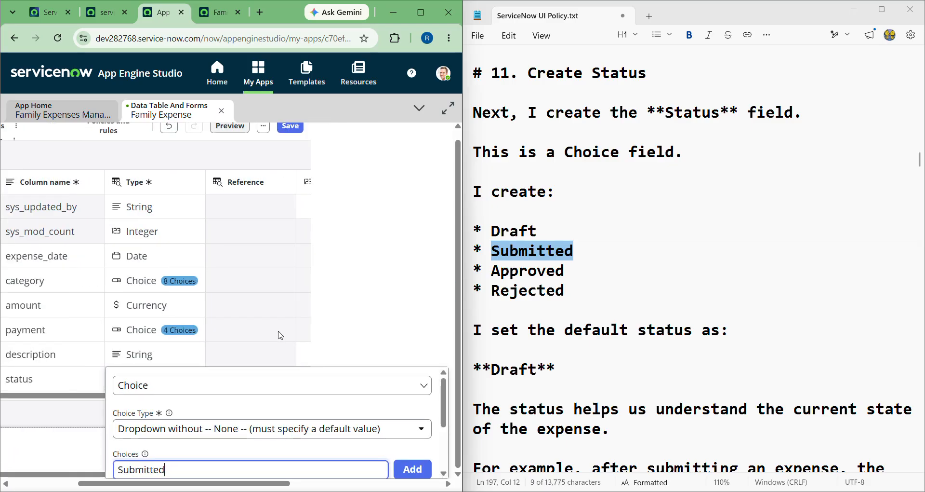
pyautogui.click(415, 293)
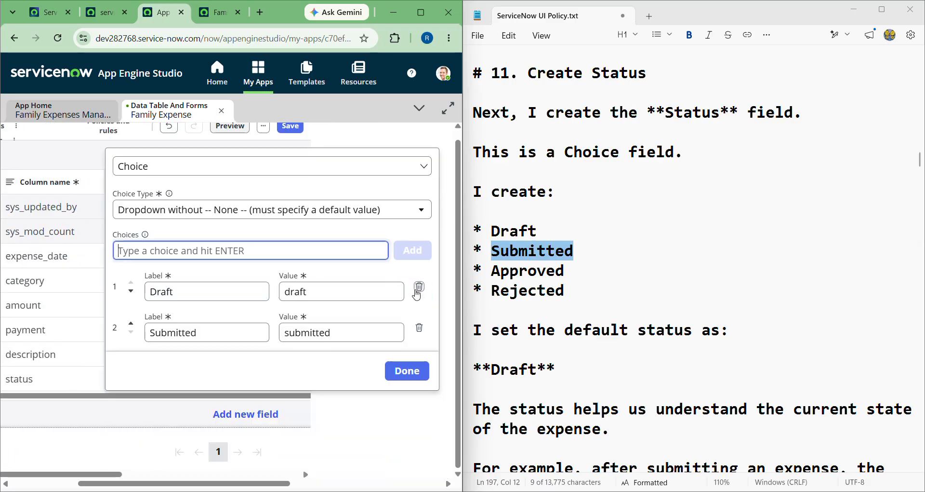
# Copy Approved from the notes and add it as the third status choice
pyautogui.moveTo(573, 271); pyautogui.dragTo(491, 274)
pyautogui.hotkey('ctrl', 'c')
pyautogui.click(302, 243)
pyautogui.hotkey('ctrl', 'v')
pyautogui.click(408, 260)
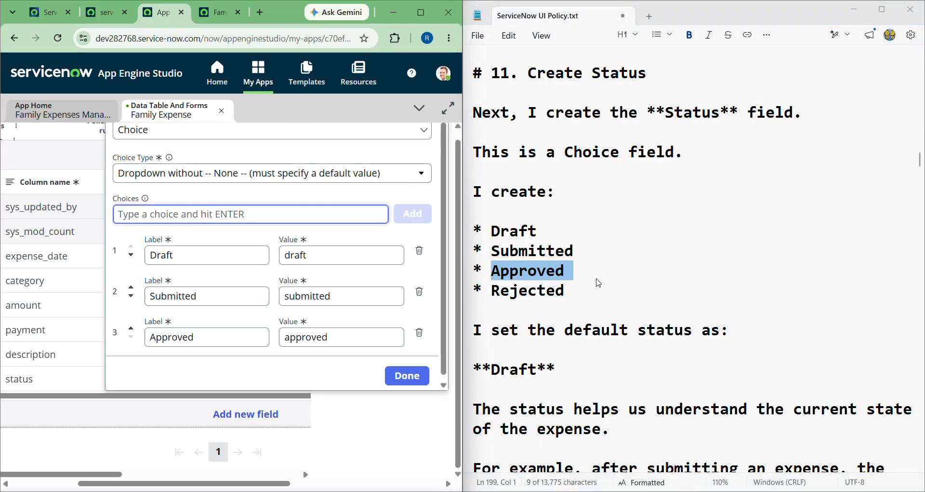
# Add Rejected from the notes as the fourth status choice and confirm the choice list
pyautogui.moveTo(570, 295); pyautogui.dragTo(490, 296)
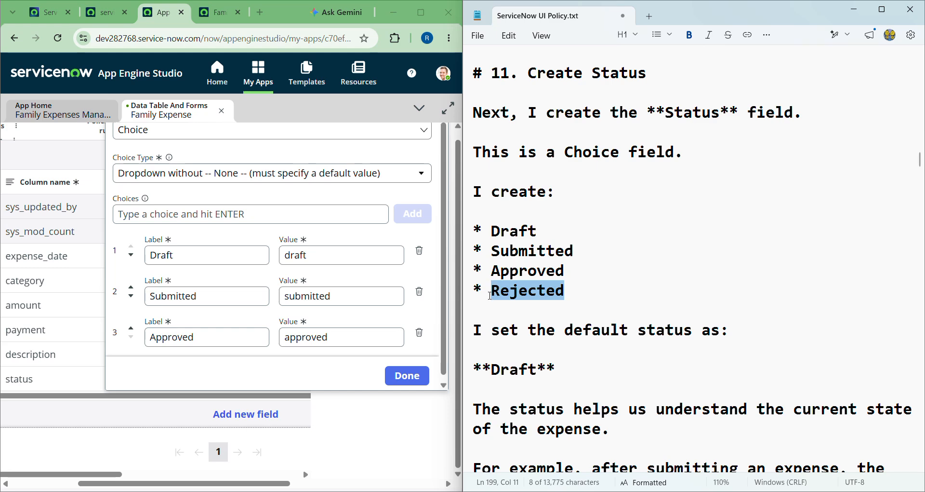
pyautogui.hotkey('ctrl', 'c')
pyautogui.click(236, 213)
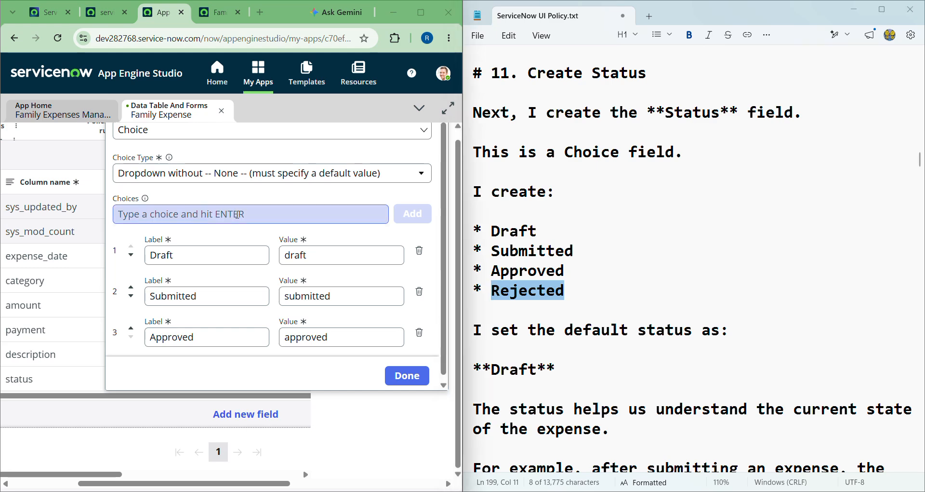
pyautogui.hotkey('ctrl', 'v')
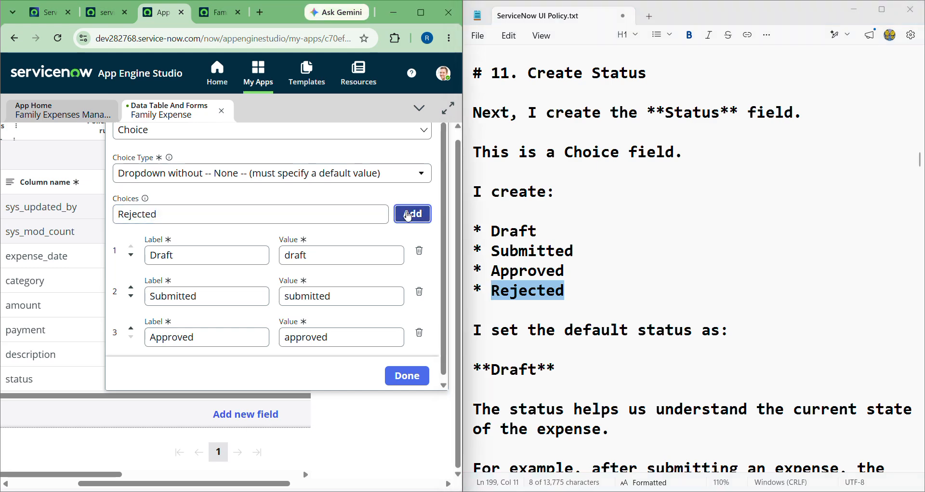
pyautogui.click(412, 213)
pyautogui.scroll(-5, 591, 323)
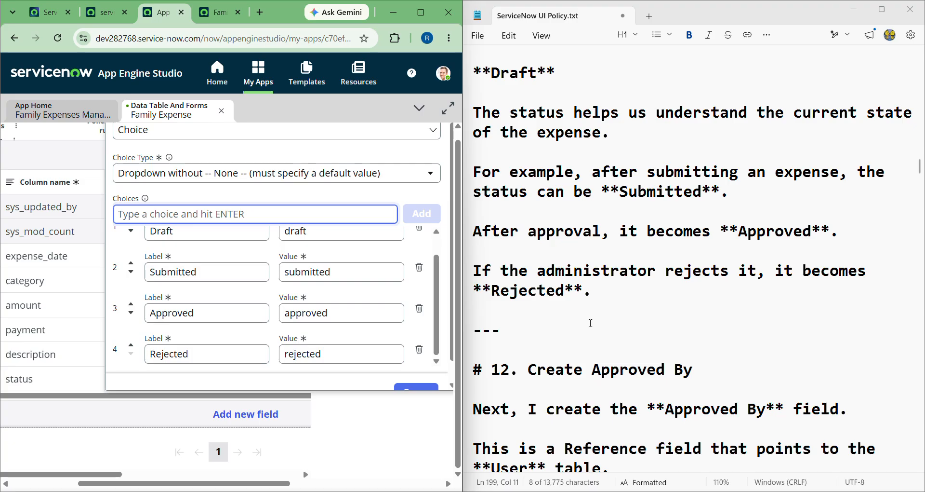
pyautogui.scroll(-2, 591, 322)
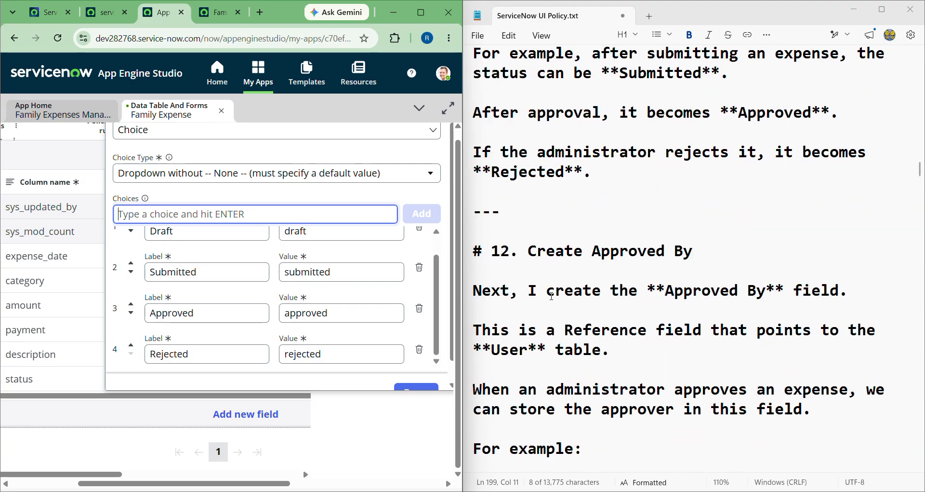
pyautogui.scroll(-1, 409, 337)
pyautogui.click(407, 371)
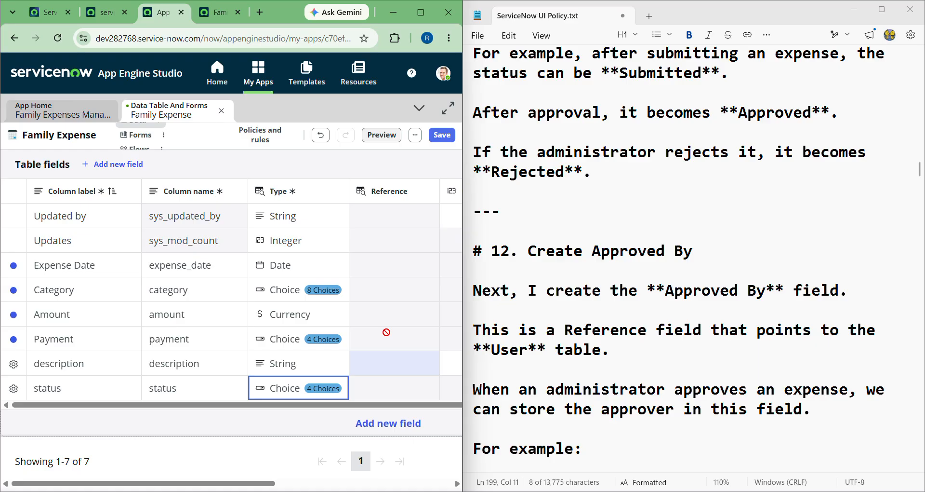
# Add a new table field labelled Approved By, copying the label from the notes
pyautogui.click(369, 423)
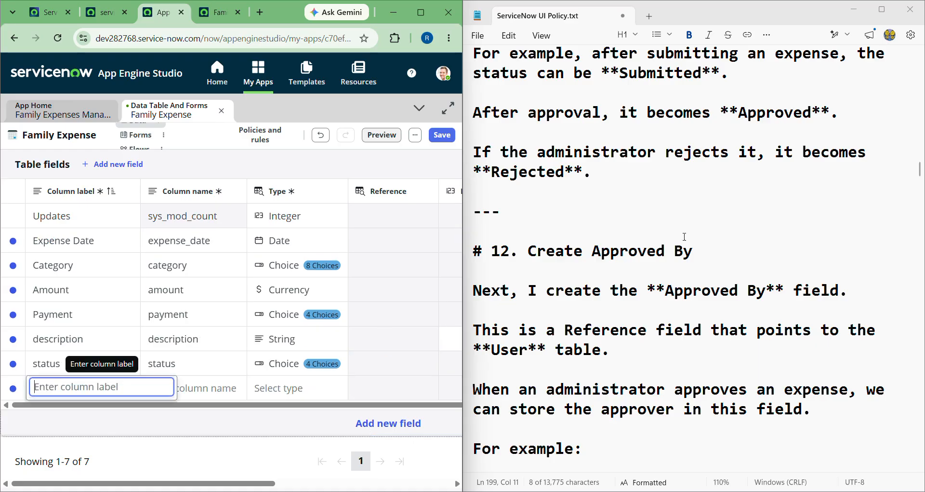
pyautogui.moveTo(694, 252); pyautogui.dragTo(587, 257)
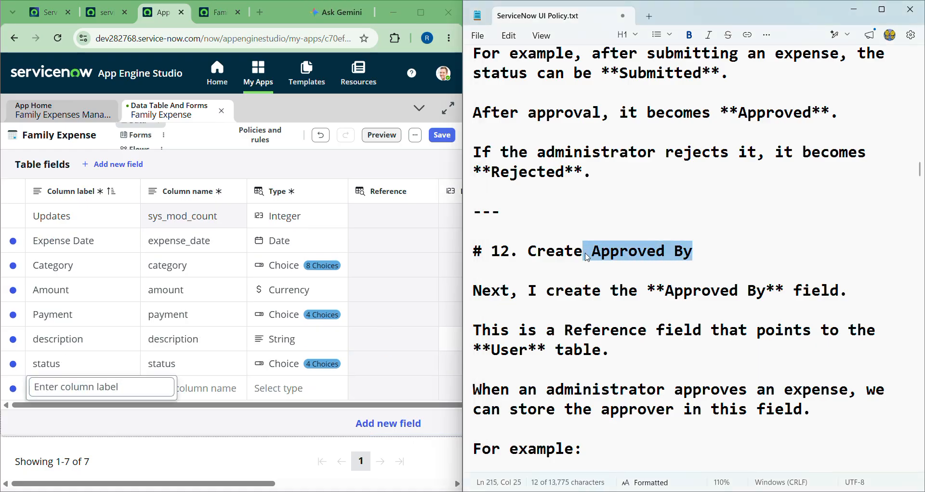
pyautogui.hotkey('ctrl', 'c')
pyautogui.click(81, 386)
pyautogui.hotkey('ctrl', 'v')
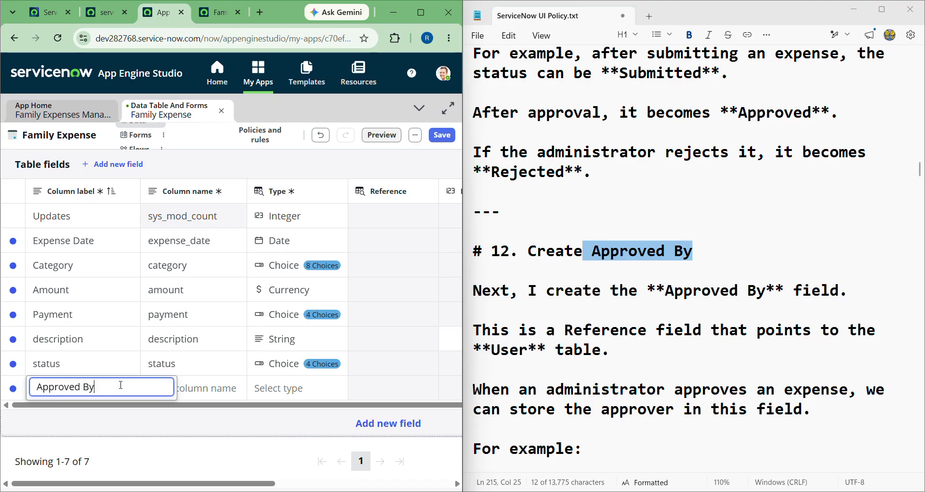
pyautogui.click(277, 396)
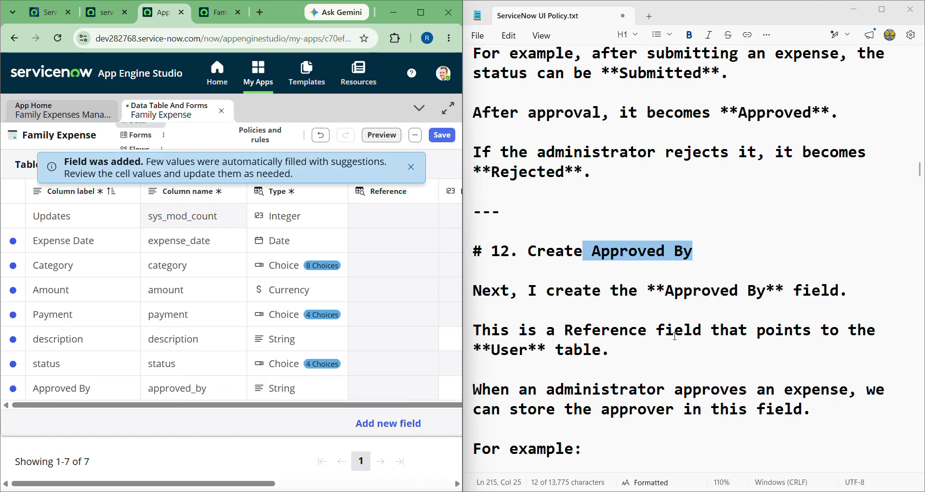
# Change the Approved By field's type to Reference
pyautogui.click(282, 387)
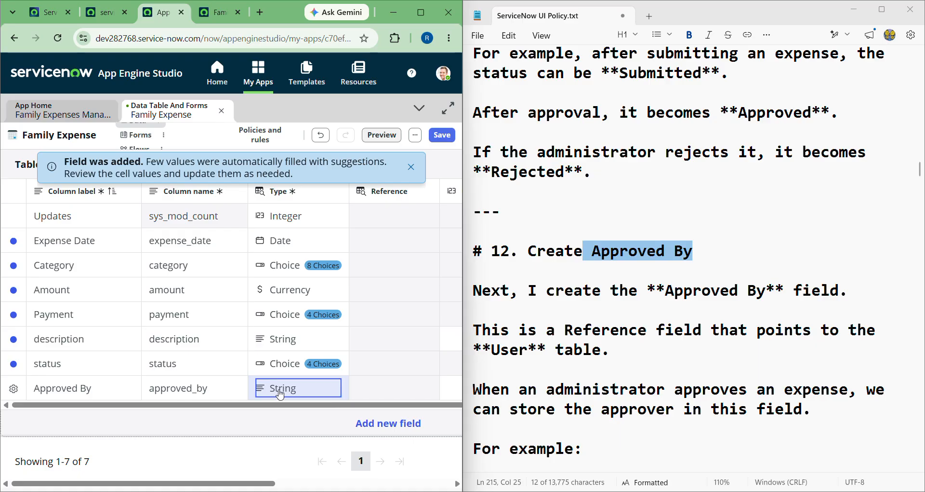
pyautogui.click(279, 388)
pyautogui.press('BackSpace')
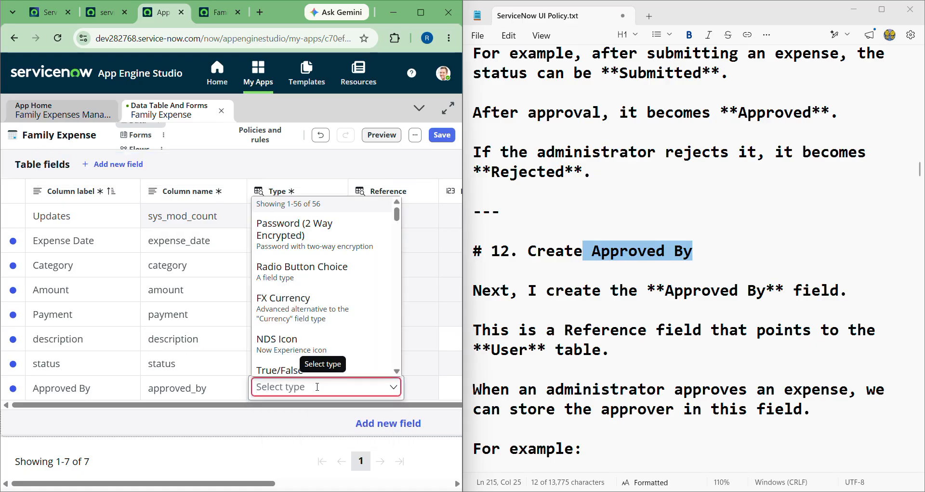
pyautogui.write('Re')
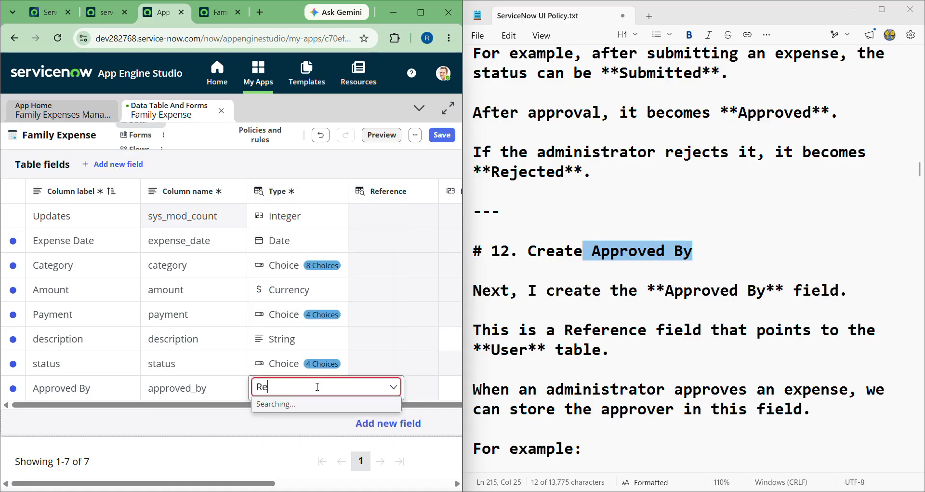
# Set the type of the Approved By field to Reference
pyautogui.write('fer')
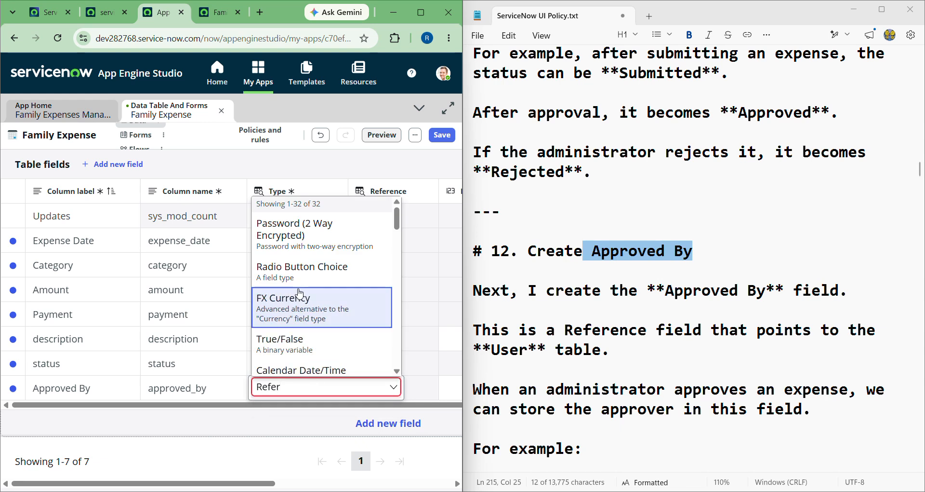
pyautogui.press('Down')
pyautogui.press('Down')
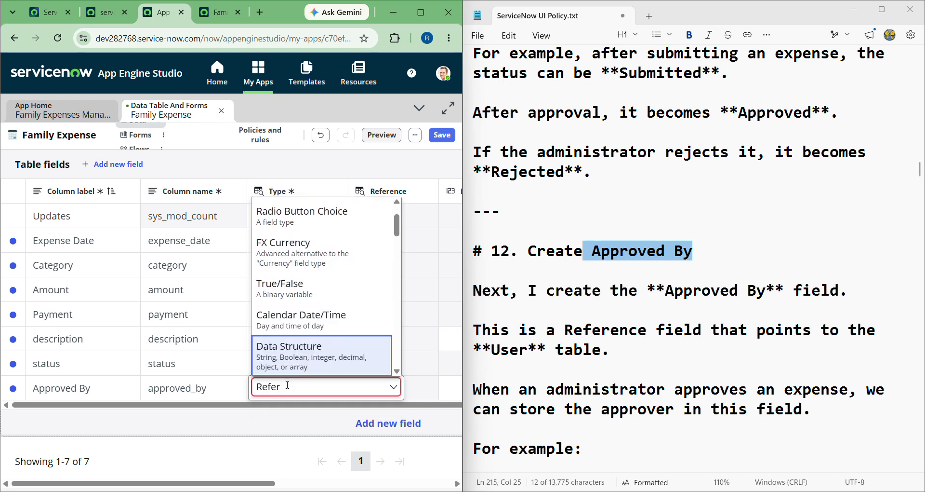
pyautogui.write('en')
pyautogui.click(278, 427)
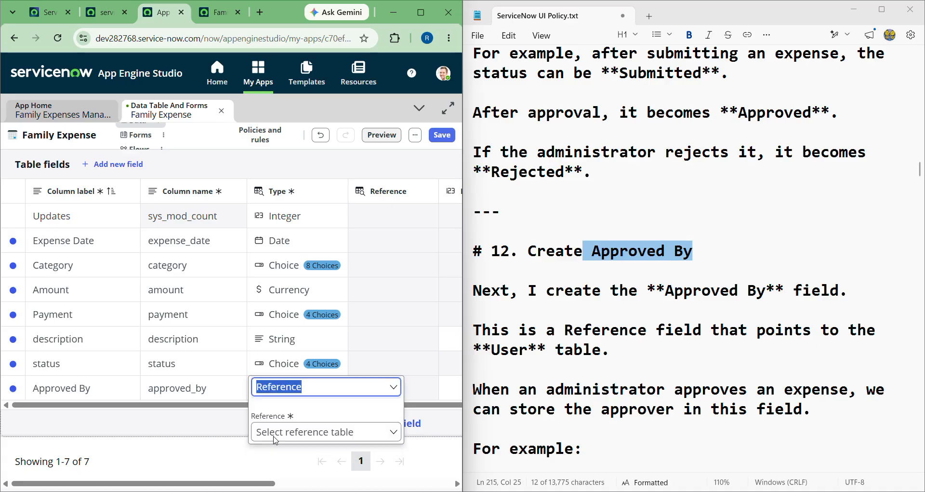
# Make the Approved By field reference the User table, searching for it as sys_user
pyautogui.click(291, 432)
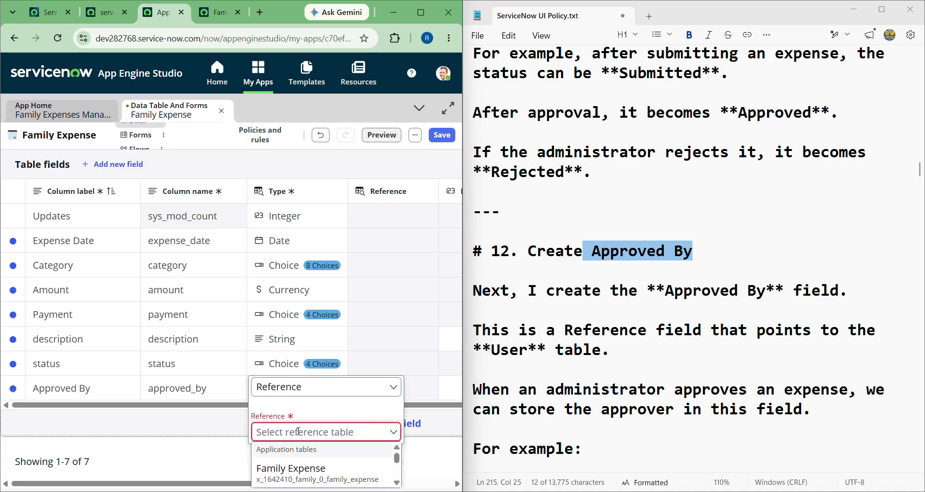
pyautogui.write('sys')
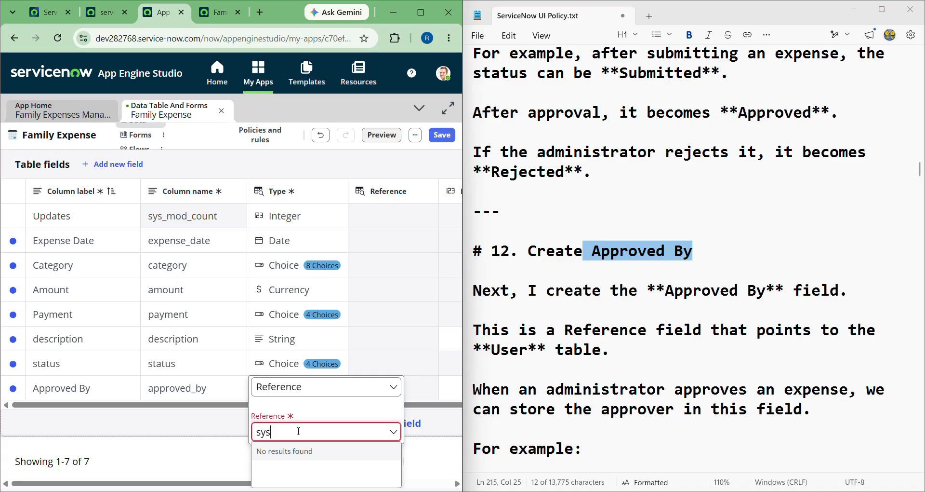
pyautogui.write('_user')
pyautogui.click(273, 475)
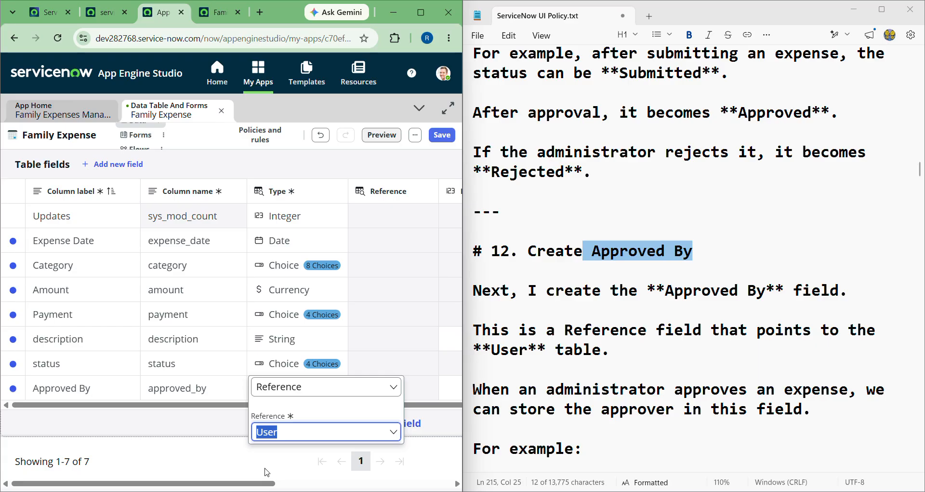
pyautogui.click(424, 351)
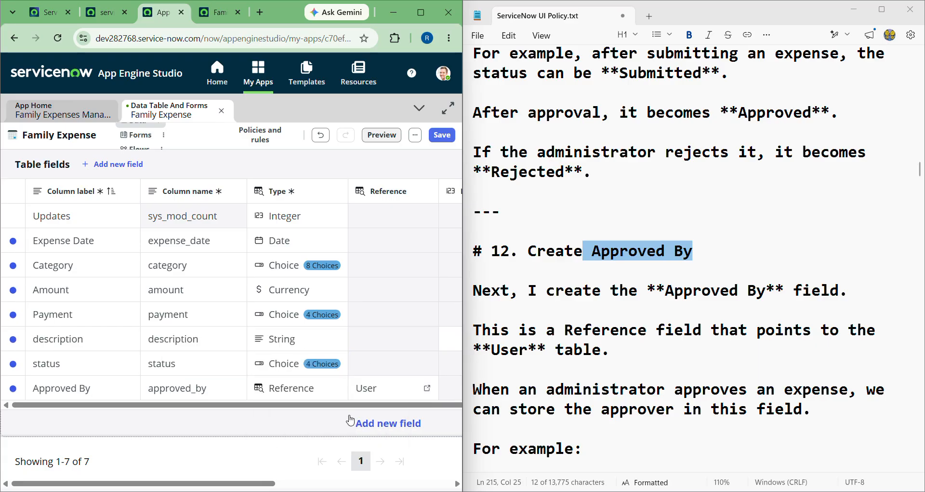
# Add a new table field labelled Approval Comments, copying the label from the section 13 heading in the notes
pyautogui.scroll(-5, 589, 360)
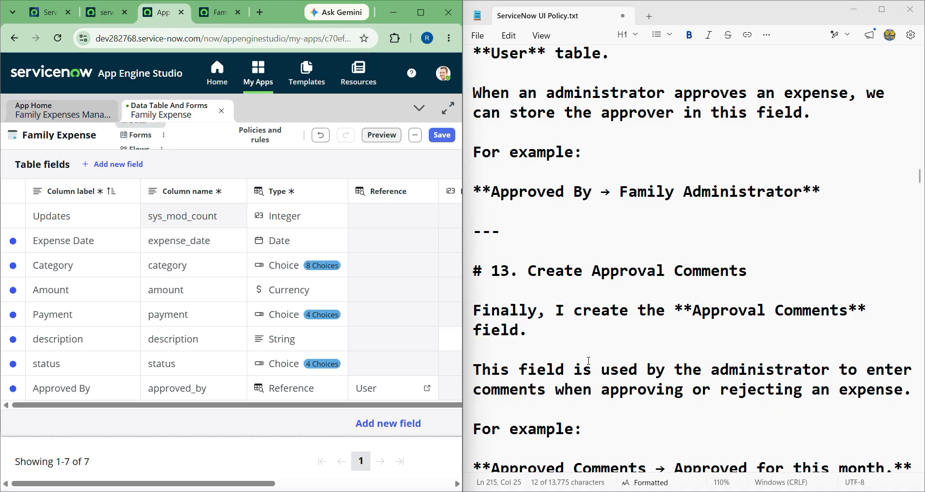
pyautogui.scroll(2, 613, 250)
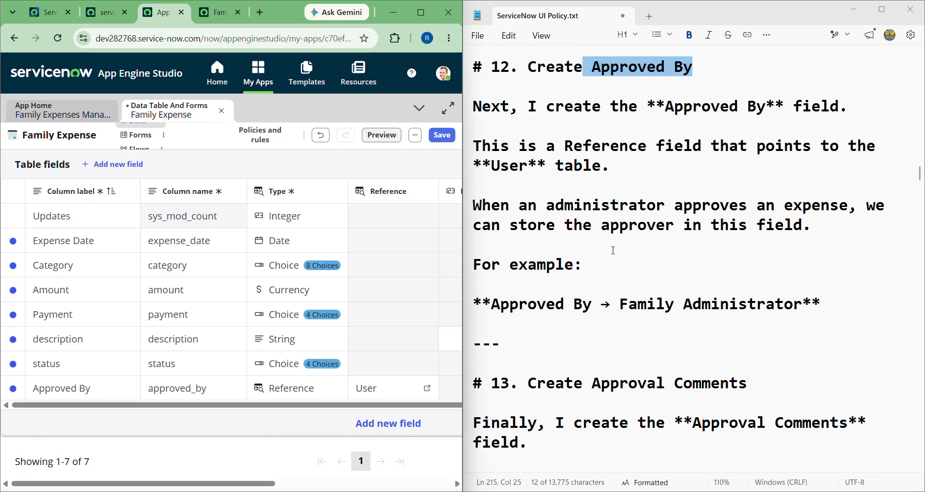
pyautogui.scroll(-2, 613, 250)
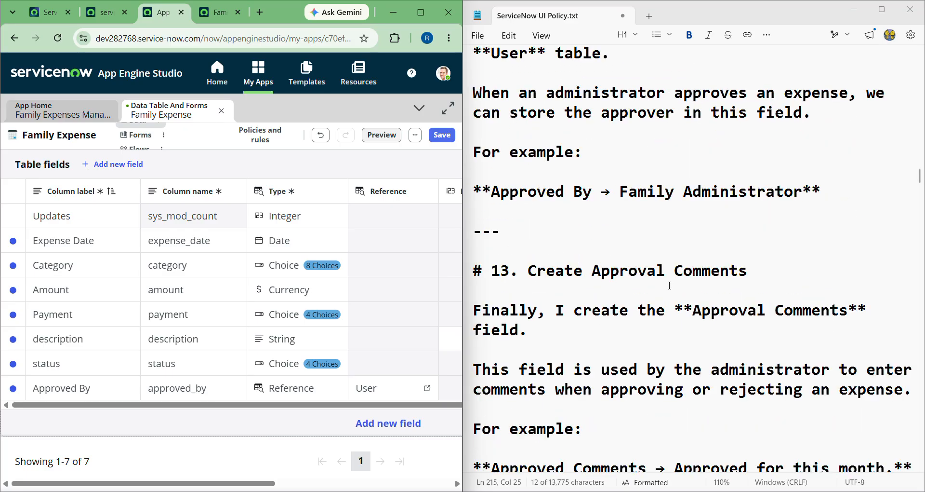
pyautogui.click(379, 423)
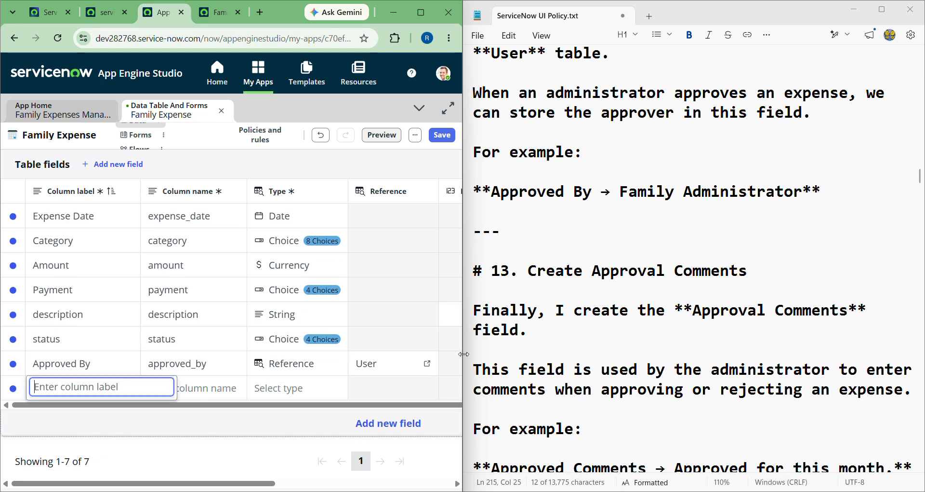
pyautogui.click(748, 264)
pyautogui.moveTo(660, 260); pyautogui.dragTo(760, 273)
pyautogui.click(593, 270)
pyautogui.hotkey('ctrl', 'c')
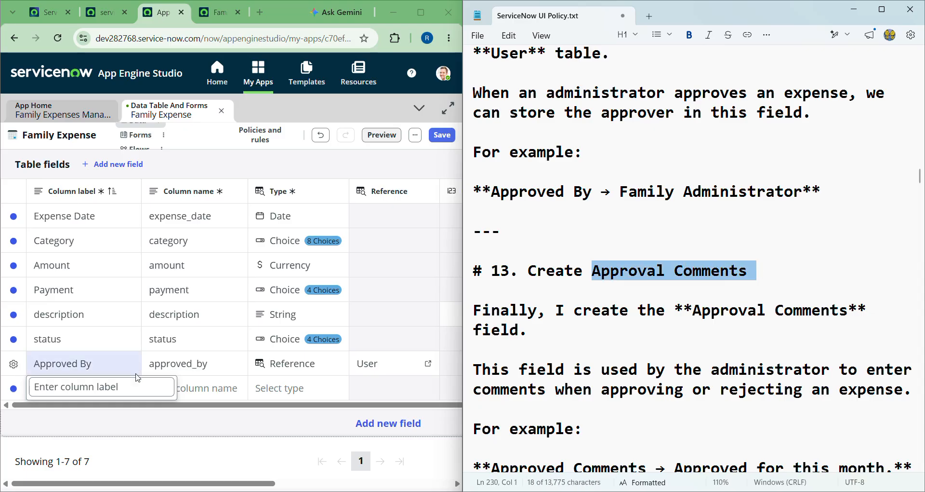
pyautogui.click(138, 389)
pyautogui.hotkey('ctrl', 'v')
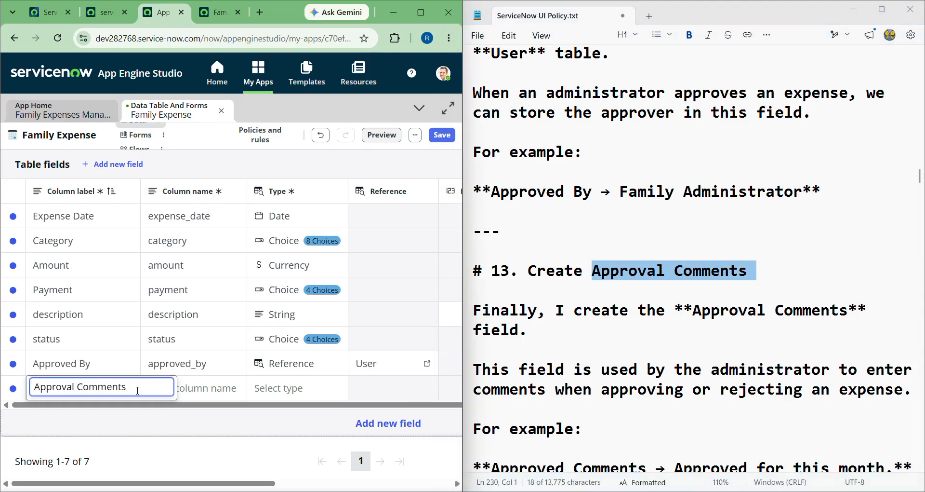
pyautogui.click(287, 388)
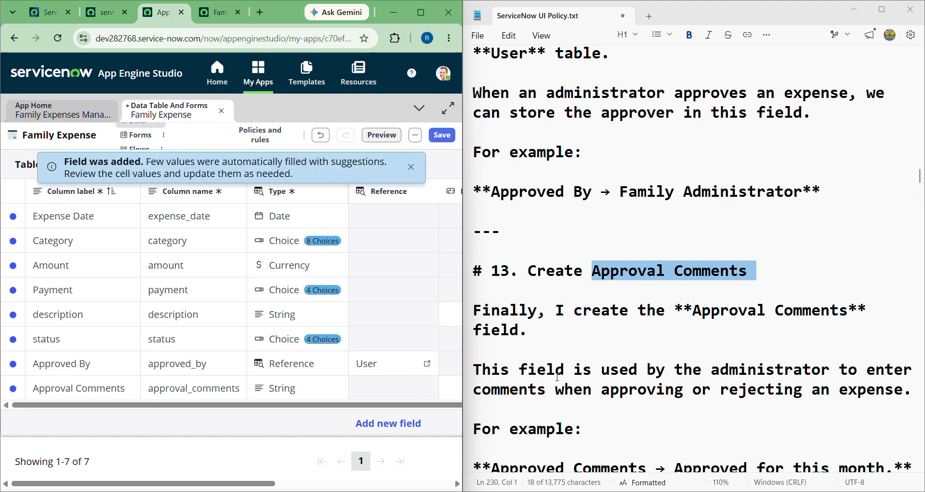
# Check the notes on approval comments and save the Family Expense table with its new fields
pyautogui.scroll(-5, 558, 376)
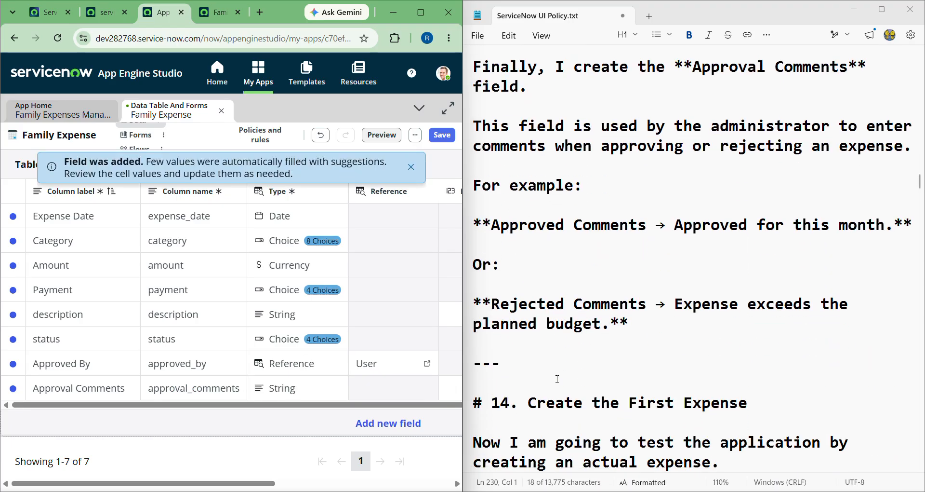
pyautogui.scroll(-4, 558, 379)
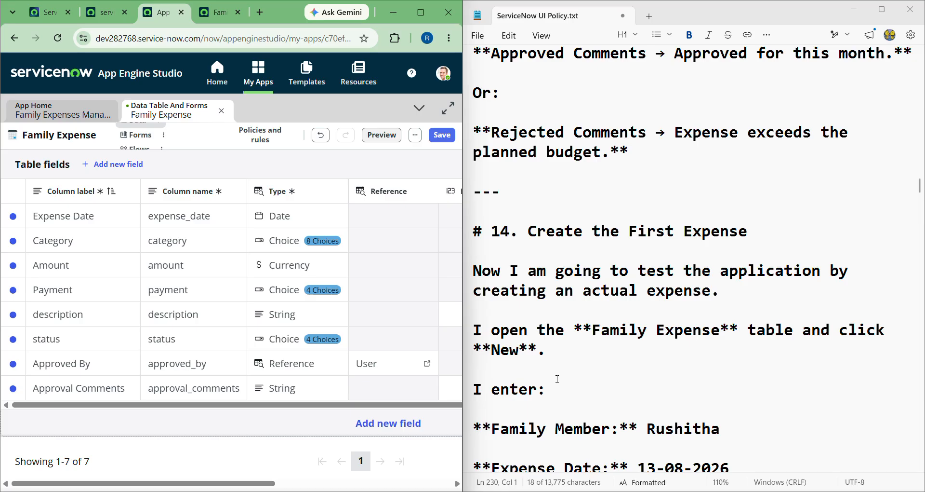
pyautogui.scroll(-1, 558, 378)
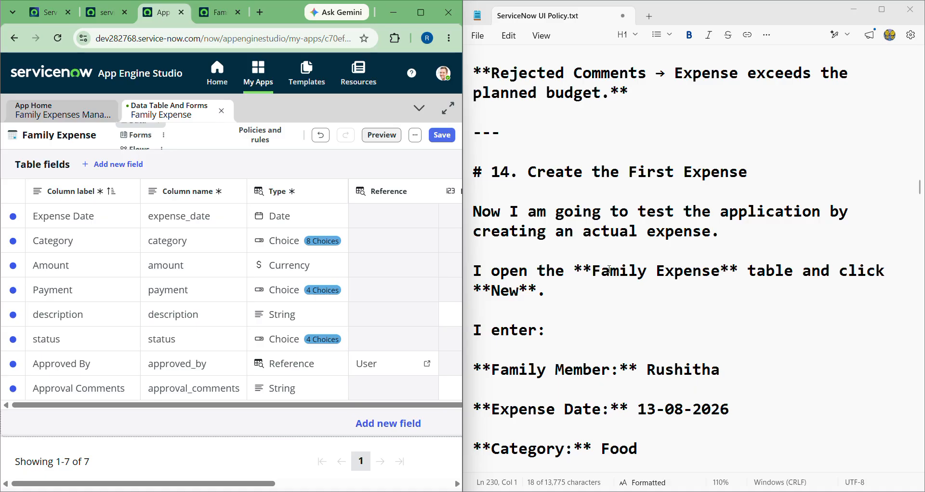
pyautogui.scroll(3, 610, 269)
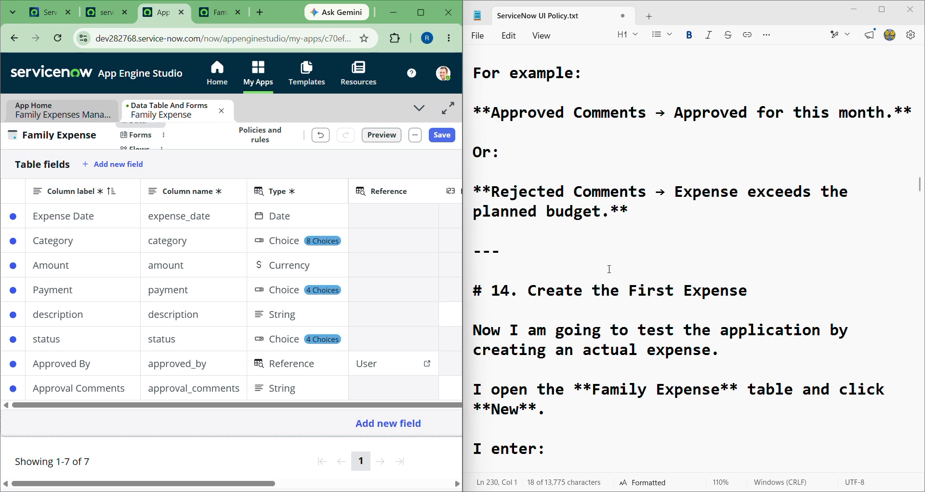
pyautogui.scroll(2, 610, 269)
pyautogui.scroll(3, 610, 269)
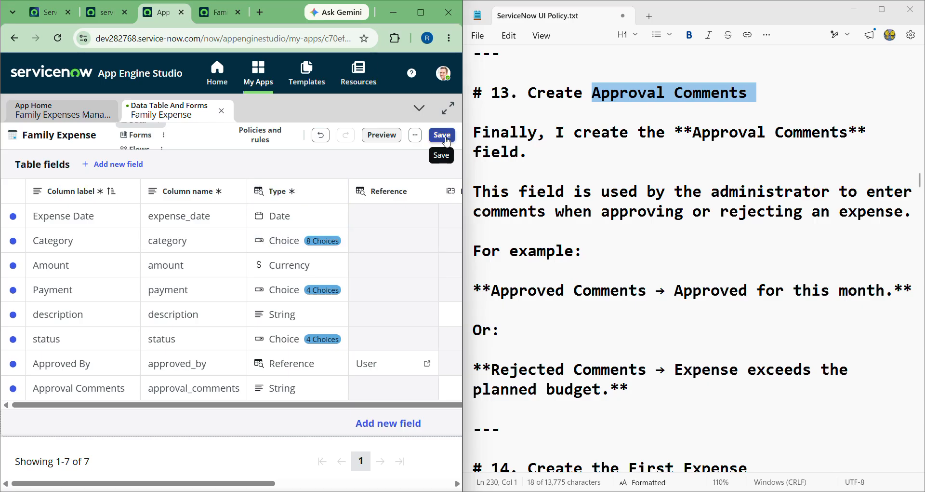
pyautogui.click(442, 135)
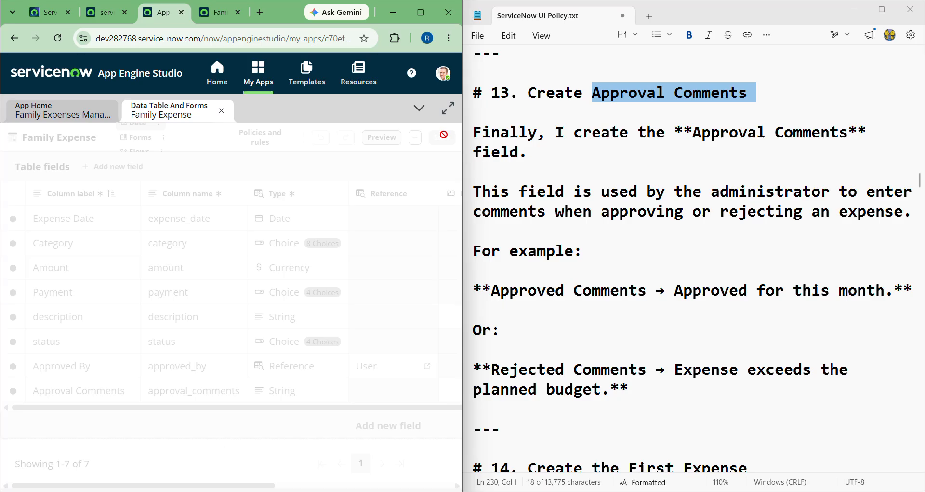
# Read the notes on creating the first expense and maximize the browser window showing the Family Expense table
pyautogui.scroll(-5, 597, 377)
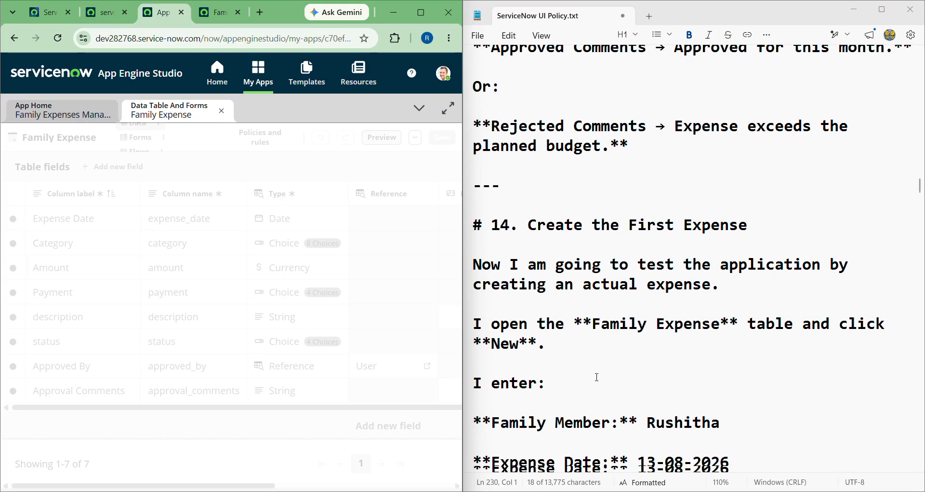
pyautogui.scroll(-1, 597, 377)
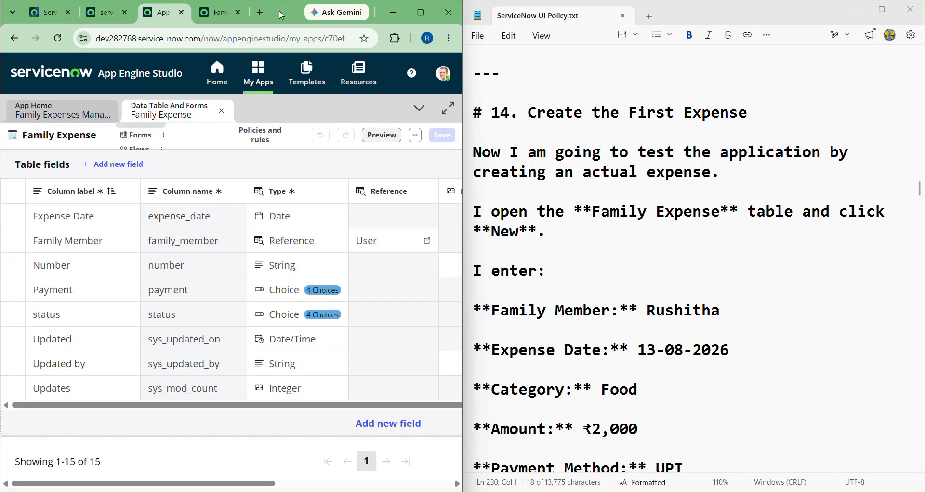
pyautogui.moveTo(281, 16); pyautogui.dragTo(271, 98)
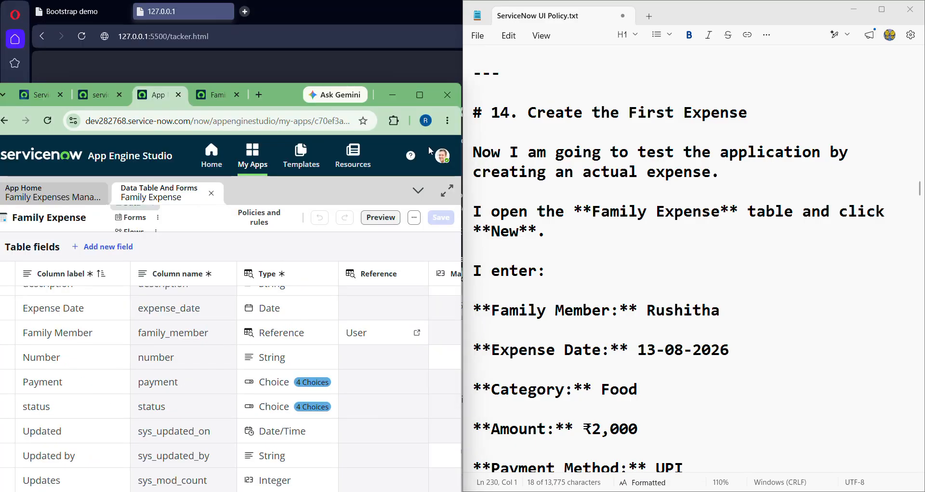
pyautogui.click(420, 94)
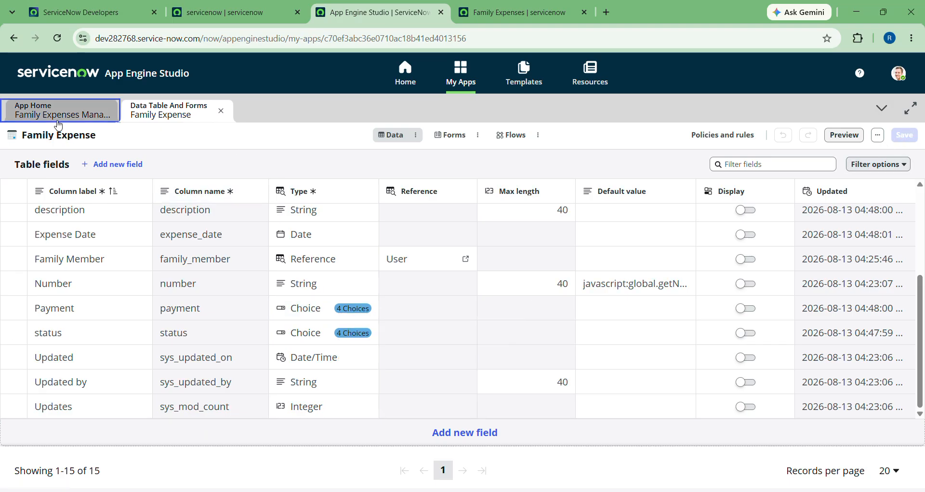
# Look at the Family Expenses Management app home, and review the saved fields of the Family Expense table
pyautogui.click(58, 111)
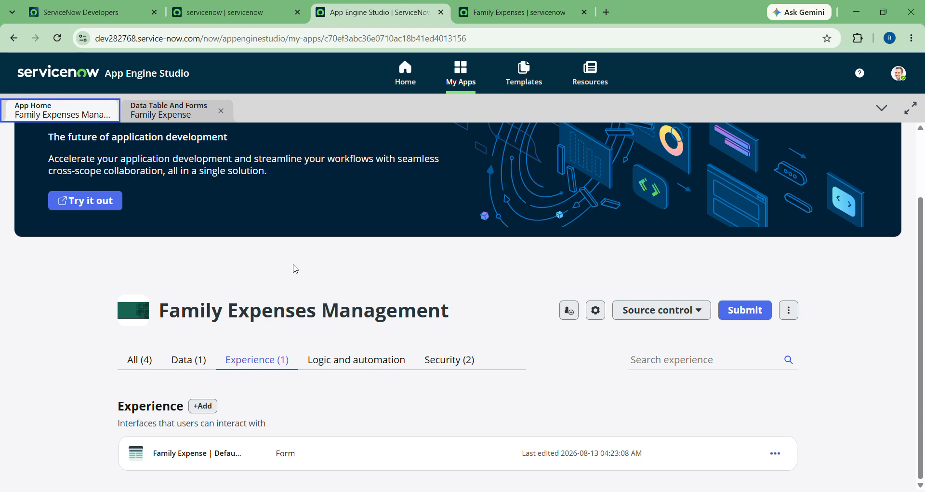
pyautogui.scroll(1, 208, 283)
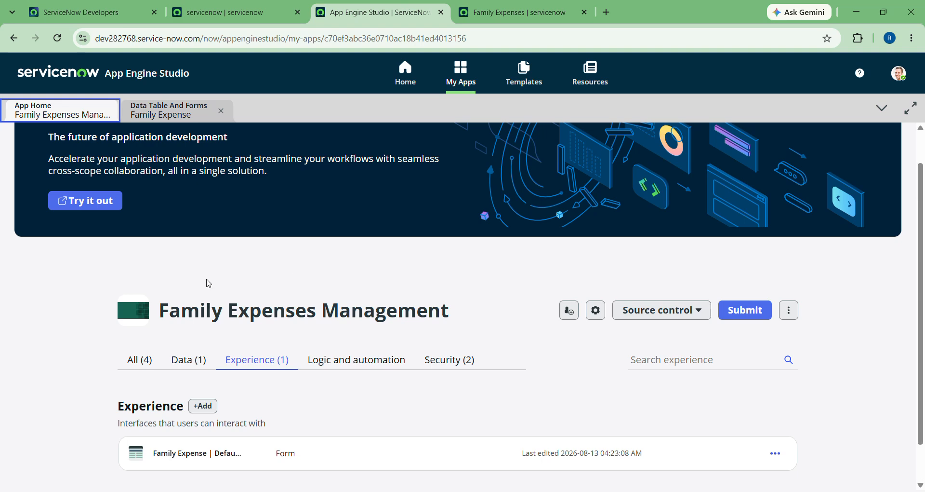
pyautogui.scroll(-1, 208, 283)
pyautogui.click(167, 110)
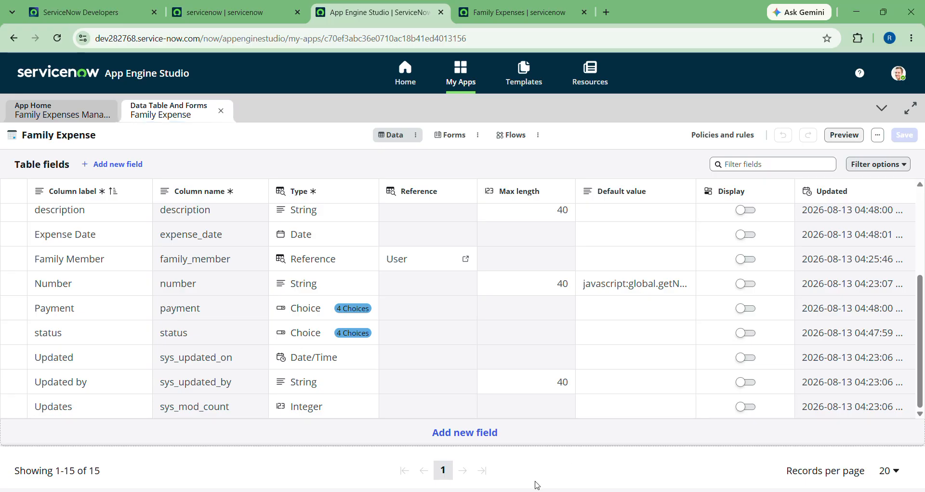
pyautogui.scroll(3, 219, 381)
pyautogui.scroll(-3, 219, 380)
pyautogui.scroll(3, 219, 380)
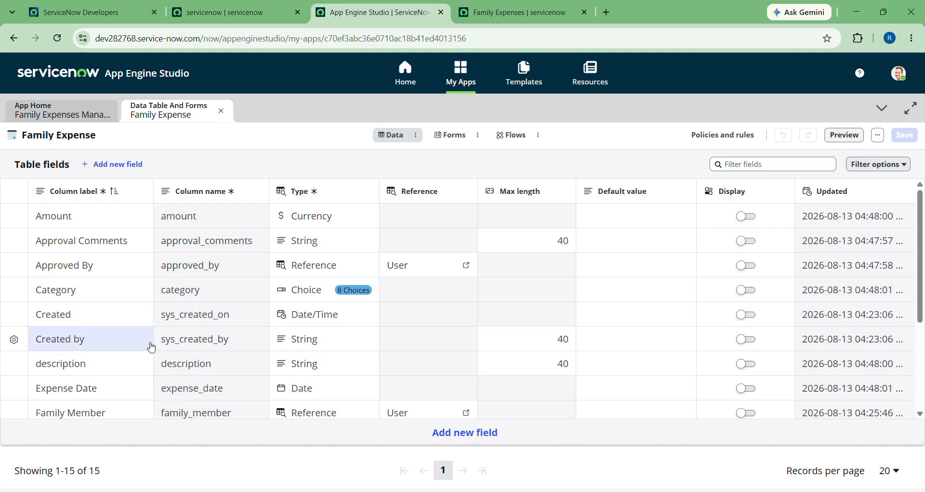
pyautogui.scroll(-3, 131, 316)
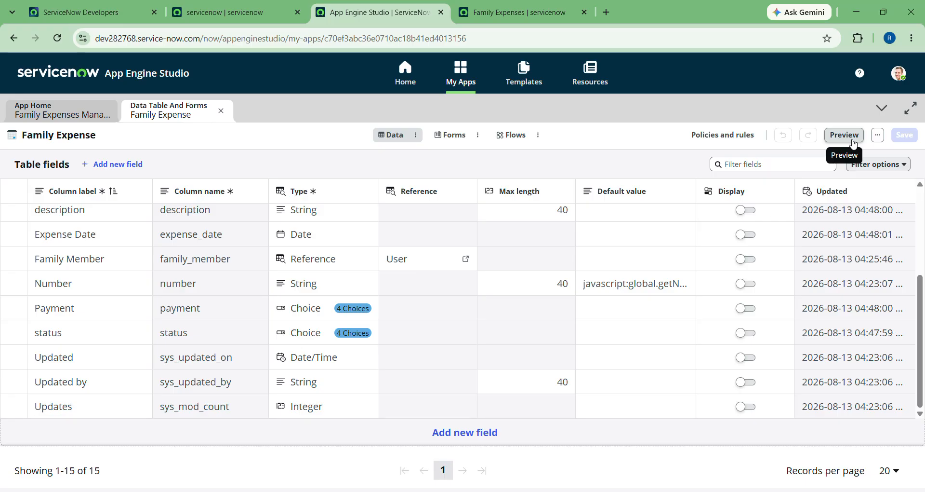
# Open a new record form from the Family Expense table preview and reload the page to check its fields
pyautogui.click(853, 144)
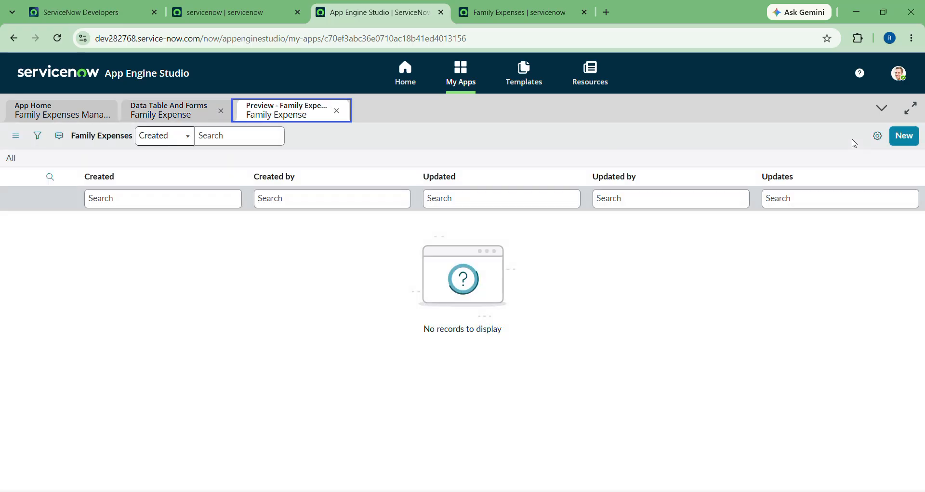
pyautogui.click(904, 136)
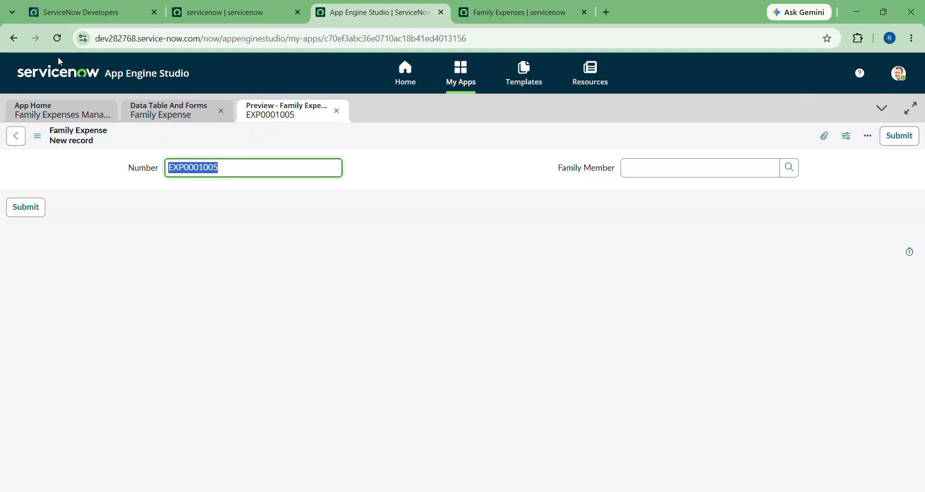
pyautogui.click(58, 39)
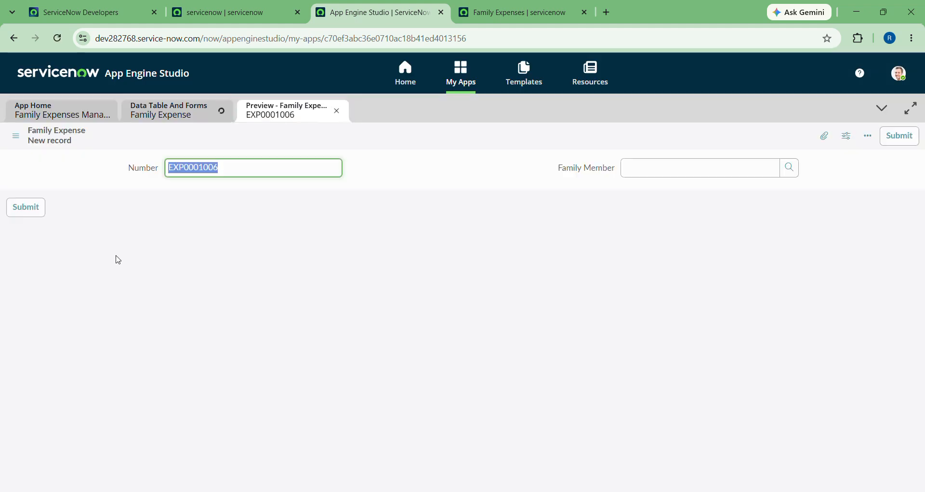
# Return to the Family Expense table definition, dismiss the data view tip and review the field list
pyautogui.click(163, 109)
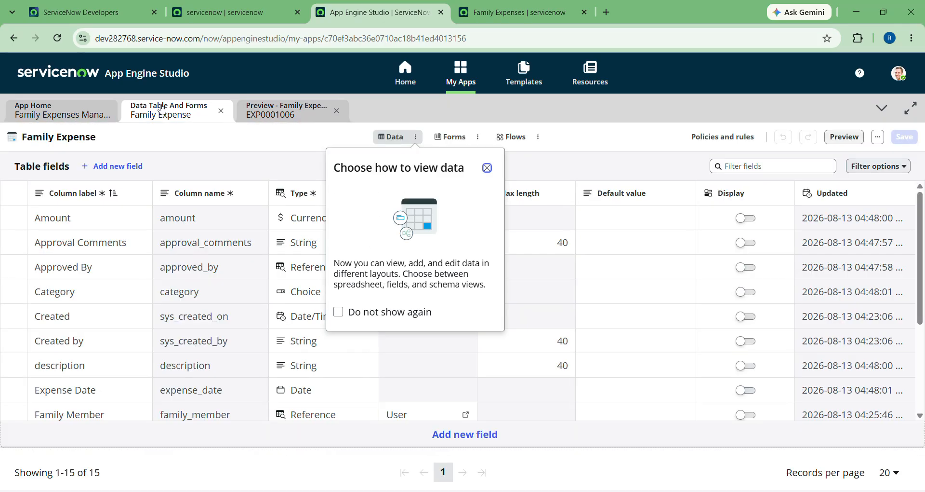
pyautogui.click(487, 167)
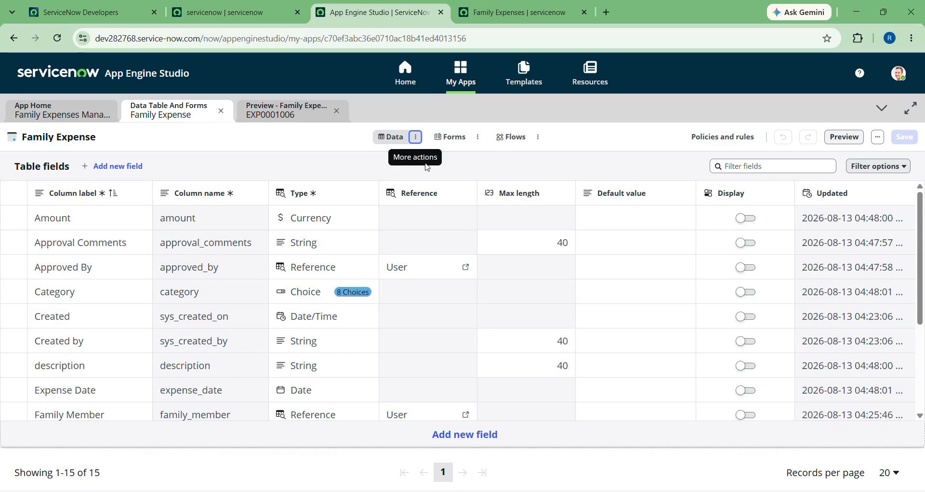
pyautogui.scroll(-3, 296, 314)
pyautogui.scroll(3, 296, 313)
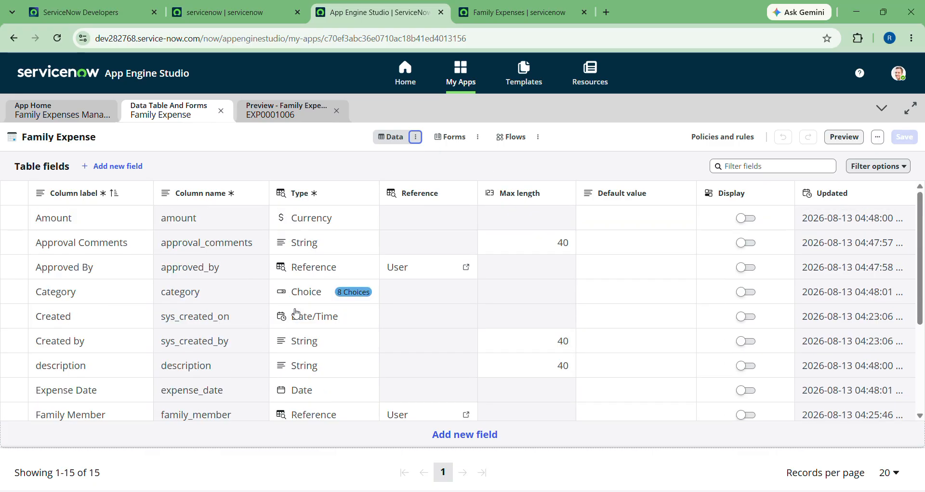
# Look through the full field list of the Family Expense table
pyautogui.scroll(-3, 296, 311)
pyautogui.scroll(3, 308, 289)
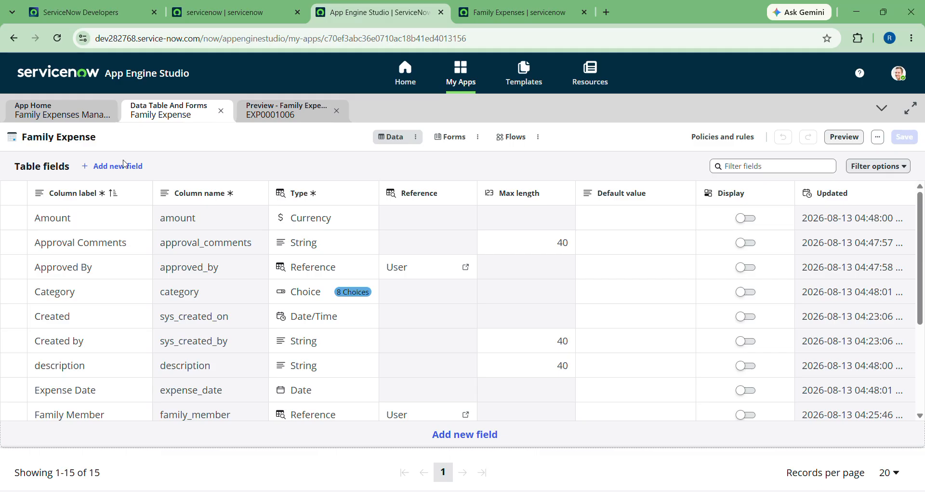
pyautogui.scroll(-3, 121, 376)
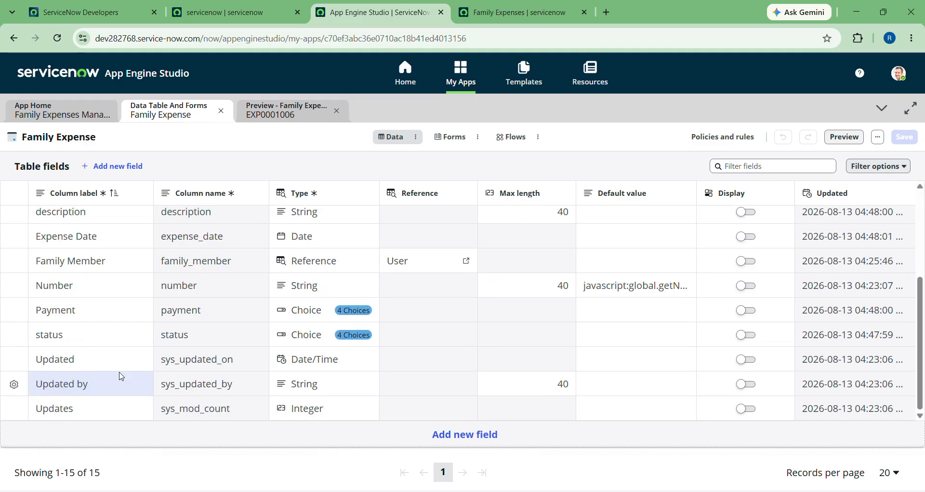
pyautogui.scroll(3, 120, 376)
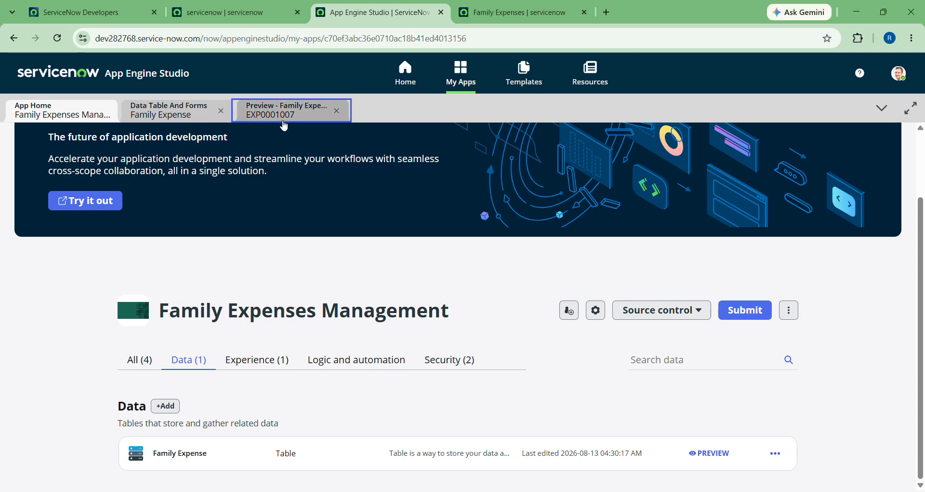
# Check the record preview against the Family Expense table data, and open the table's form layout in the default view
pyautogui.click(275, 117)
pyautogui.click(165, 114)
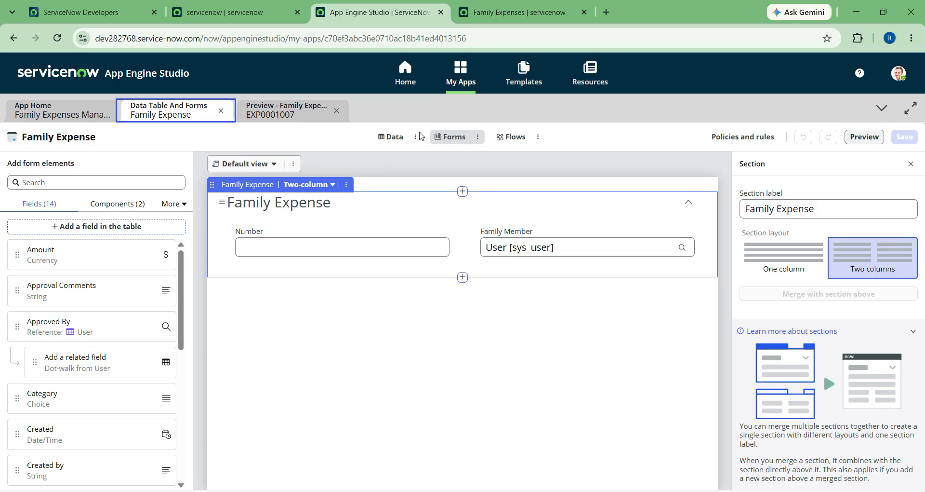
pyautogui.click(391, 138)
pyautogui.click(450, 137)
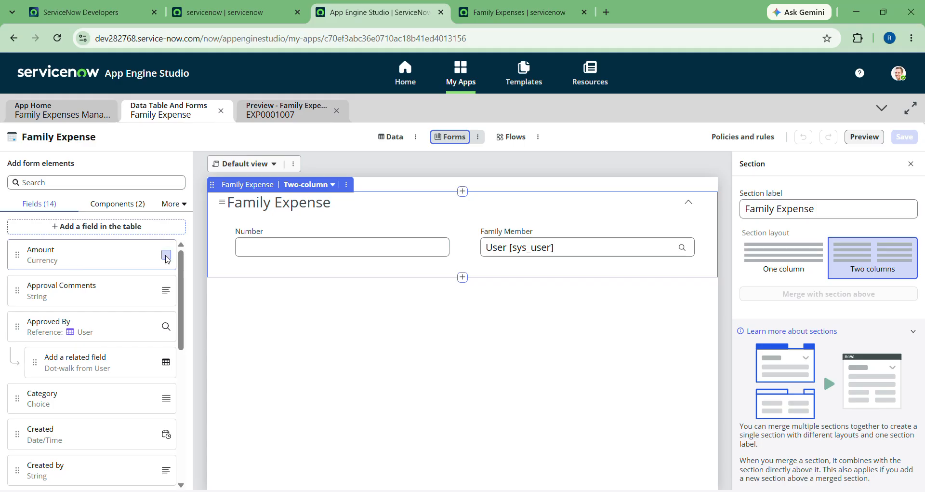
# Add the Amount, Approved By and Approval Comments fields beneath Number in the Family Expense form section
pyautogui.click(163, 255)
pyautogui.moveTo(162, 256); pyautogui.dragTo(289, 265)
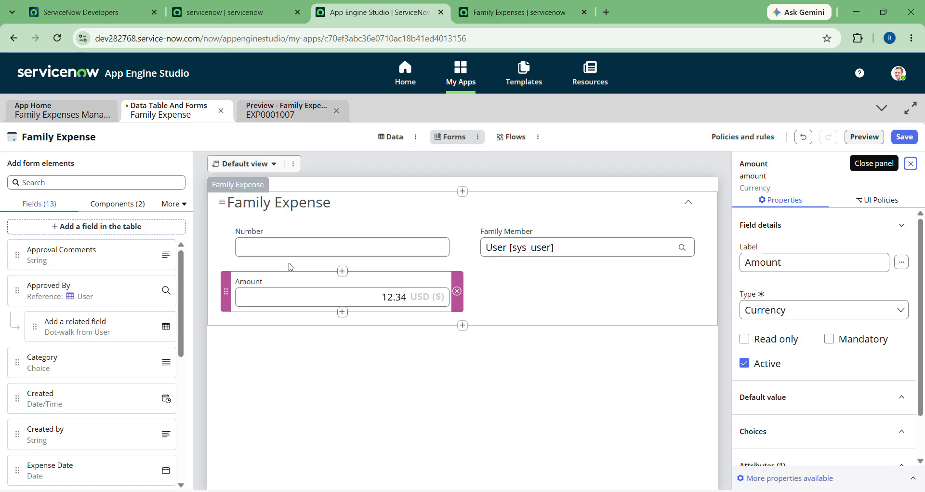
pyautogui.moveTo(53, 289); pyautogui.dragTo(451, 266)
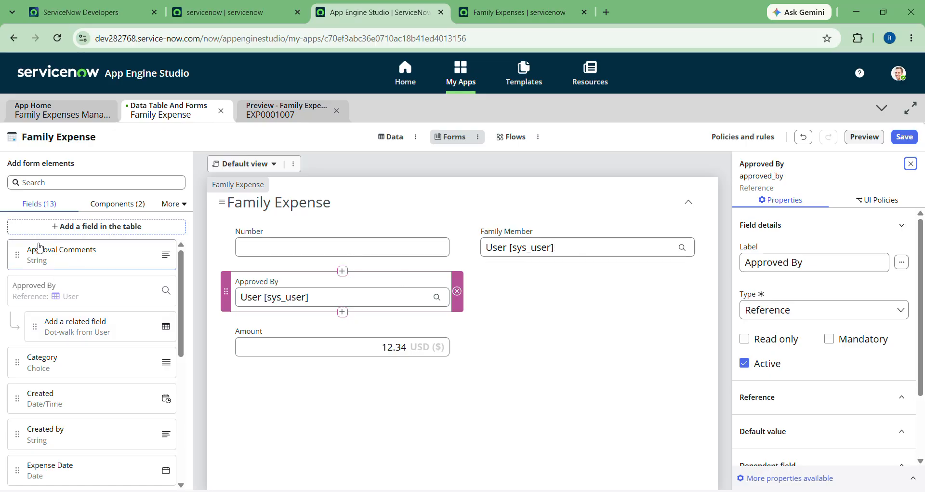
pyautogui.moveTo(49, 263); pyautogui.dragTo(504, 270)
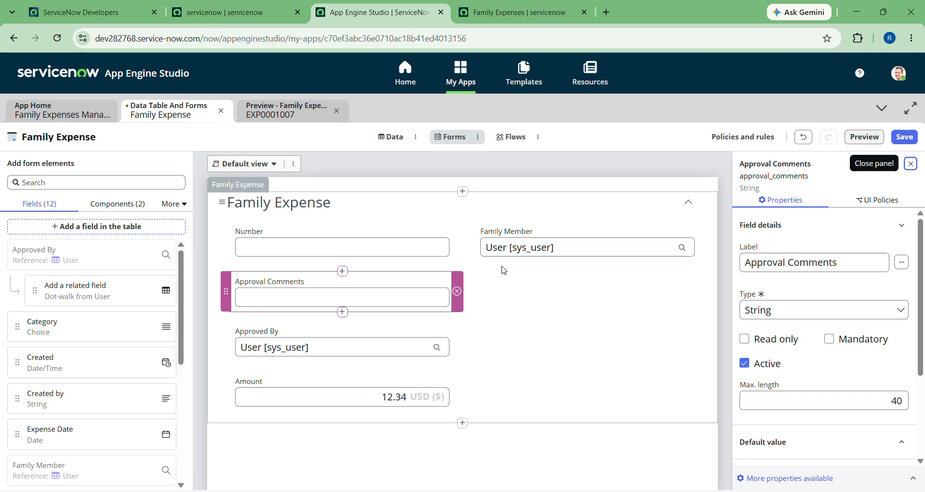
pyautogui.click(700, 201)
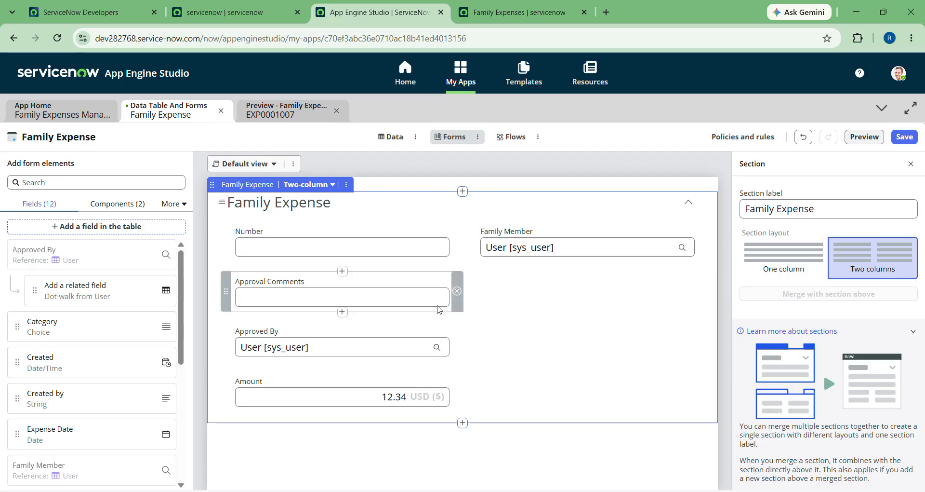
pyautogui.click(441, 305)
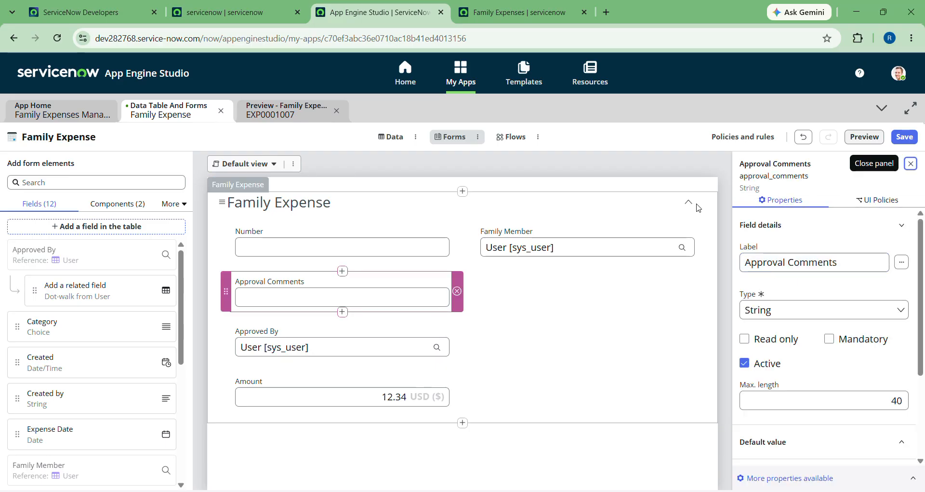
pyautogui.click(699, 207)
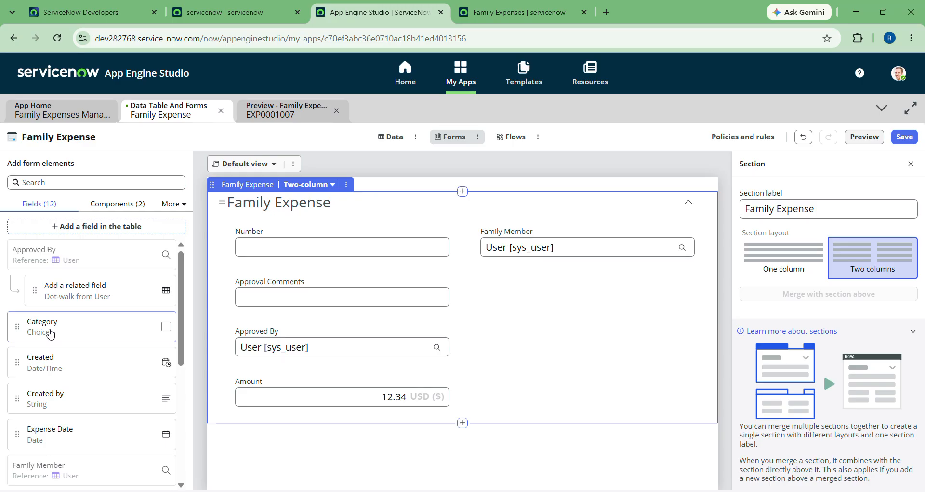
# Add the Category field beneath Family Member and the Expense Date field beneath Approved By on the form
pyautogui.scroll(-1, 51, 334)
pyautogui.click(47, 302)
pyautogui.moveTo(47, 302); pyautogui.dragTo(524, 278)
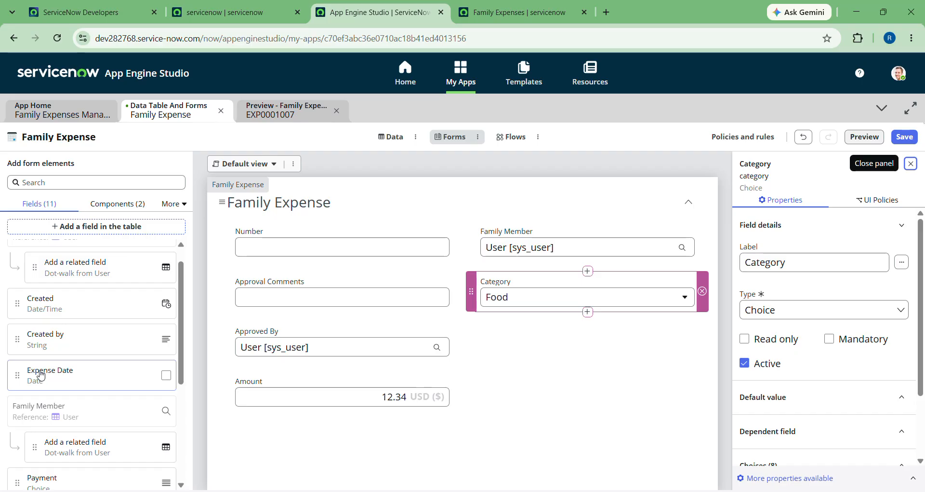
pyautogui.moveTo(41, 375); pyautogui.dragTo(529, 337)
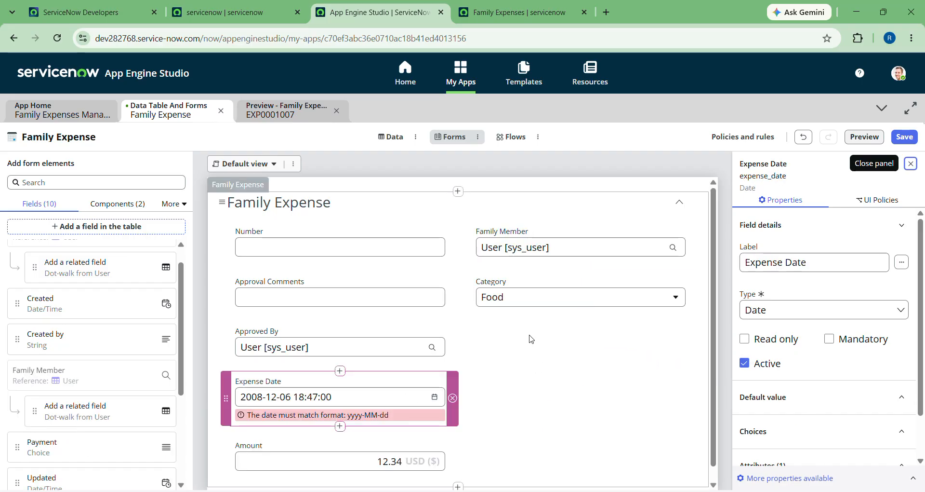
# Move the Amount field into the form's second column, directly beneath Category
pyautogui.scroll(-2, 34, 367)
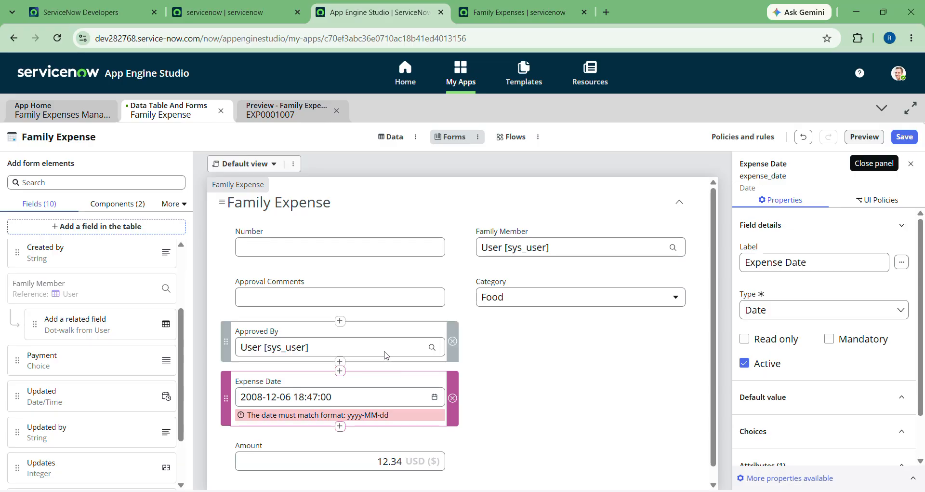
pyautogui.click(416, 342)
pyautogui.click(673, 216)
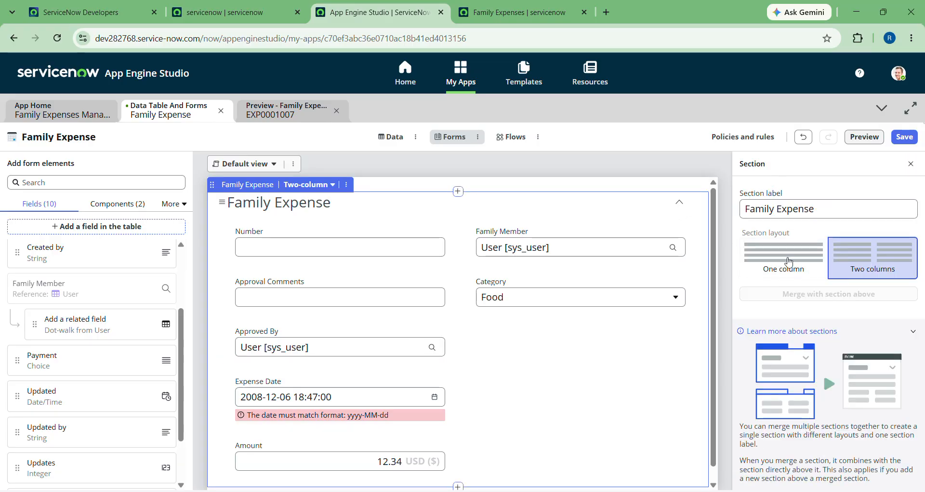
pyautogui.moveTo(301, 454); pyautogui.dragTo(533, 324)
pyautogui.click(325, 406)
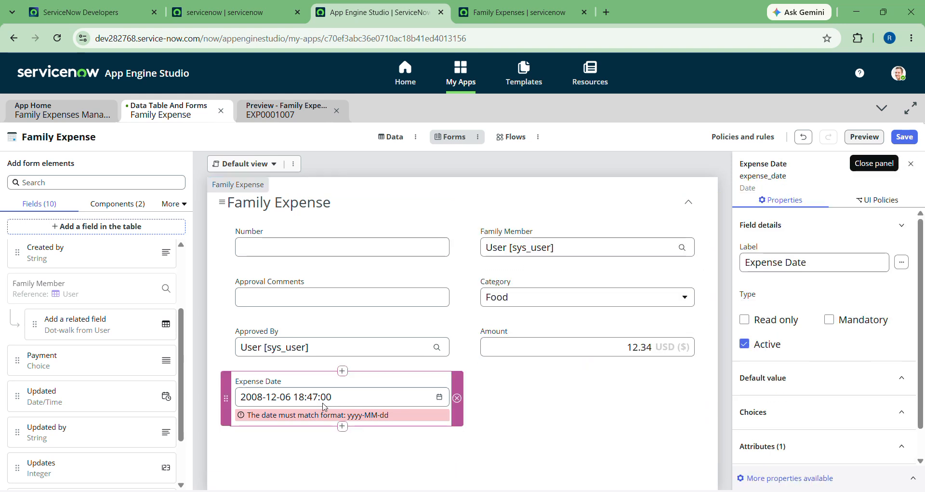
pyautogui.click(695, 210)
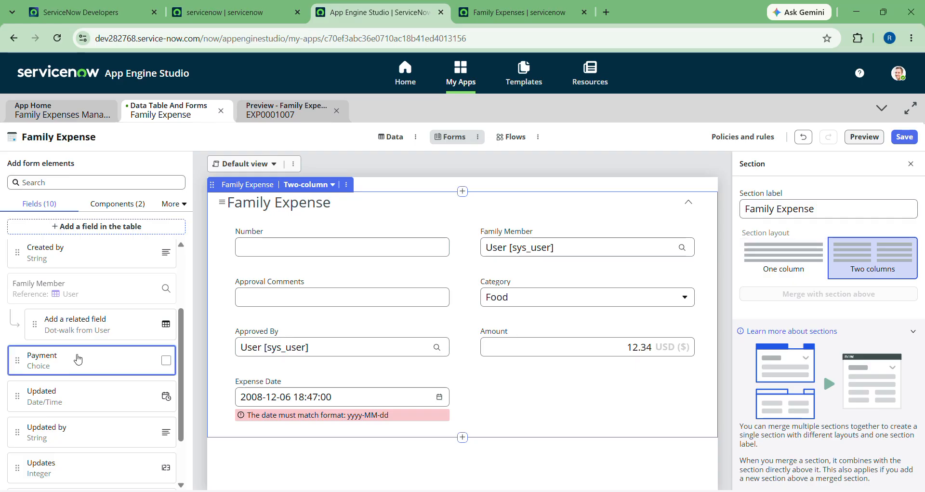
# Add Payment beneath Amount, status beneath Expense Date, and description beneath Payment on the form
pyautogui.moveTo(78, 359); pyautogui.dragTo(516, 377)
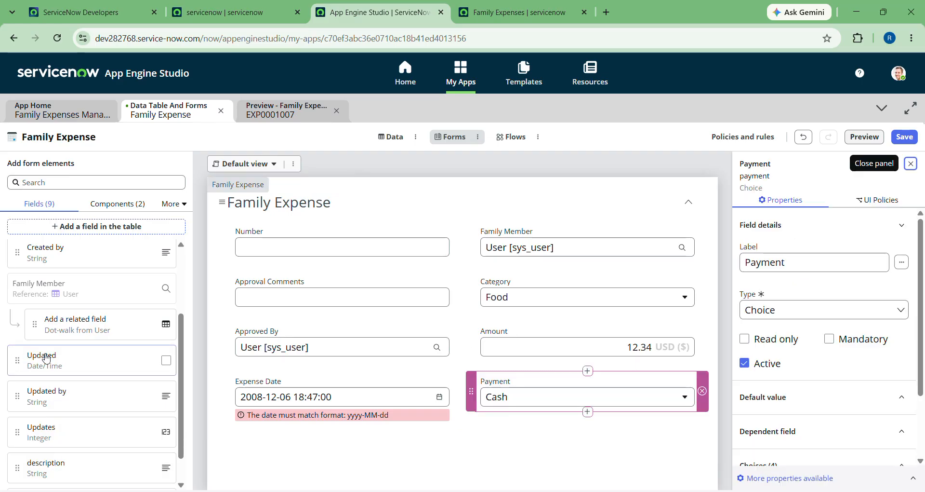
pyautogui.scroll(-1, 46, 358)
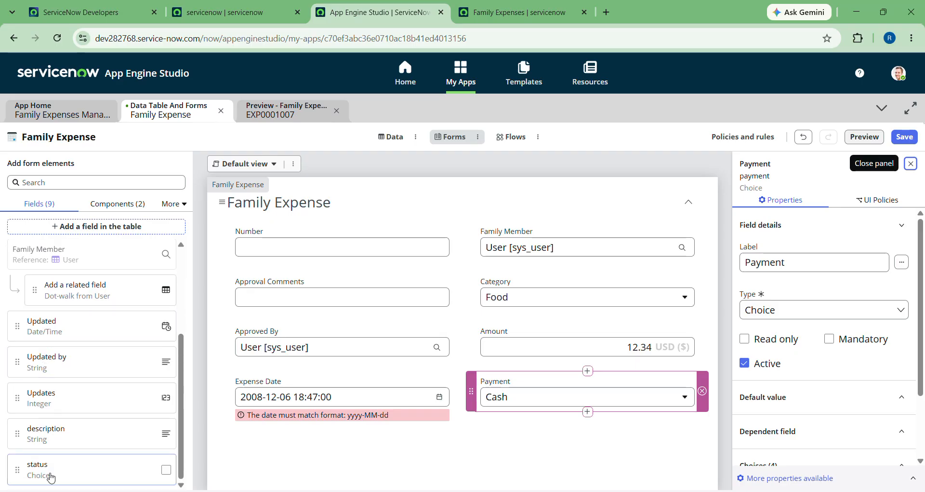
pyautogui.moveTo(38, 468); pyautogui.dragTo(314, 434)
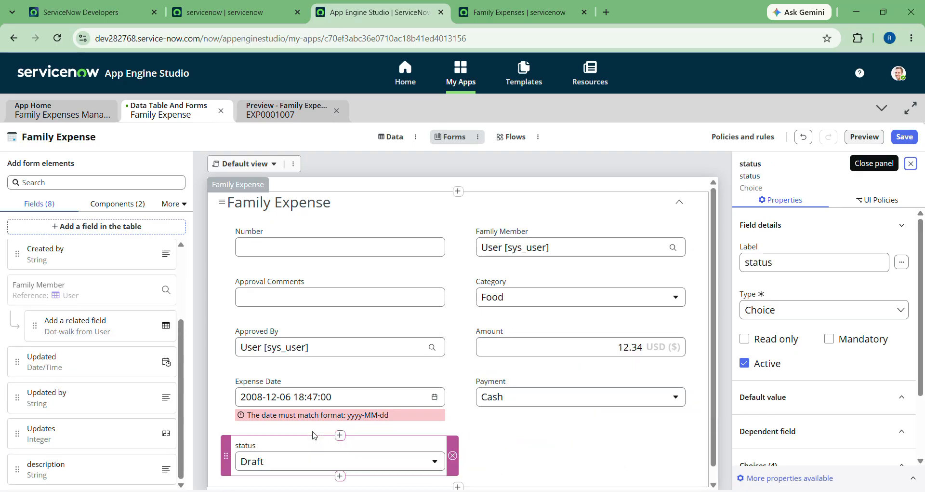
pyautogui.moveTo(46, 473); pyautogui.dragTo(534, 436)
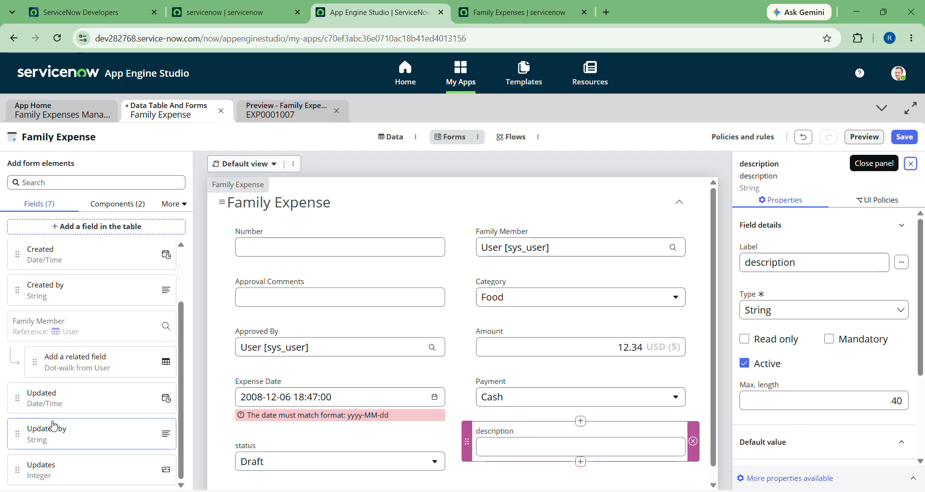
# Check the remaining unused fields and the arranged form, and save the Family Expense form layout
pyautogui.scroll(2, 55, 425)
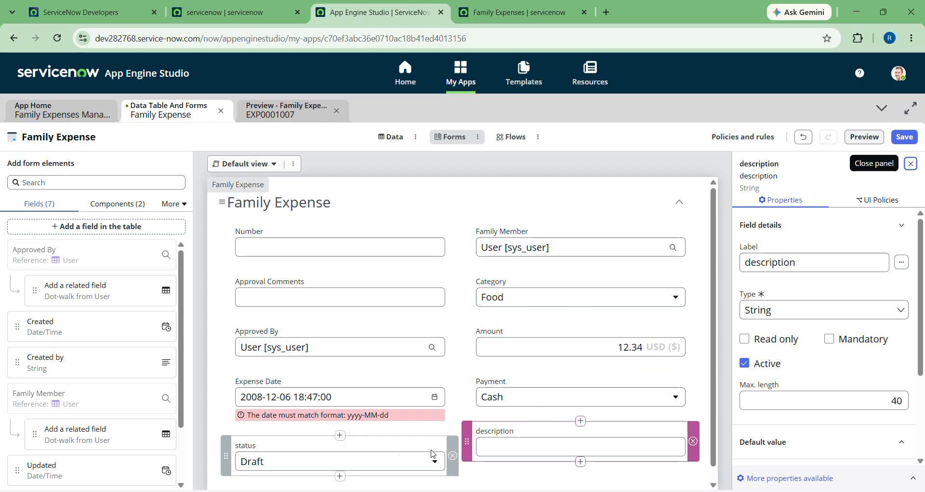
pyautogui.scroll(-1, 400, 458)
pyautogui.scroll(-2, 86, 361)
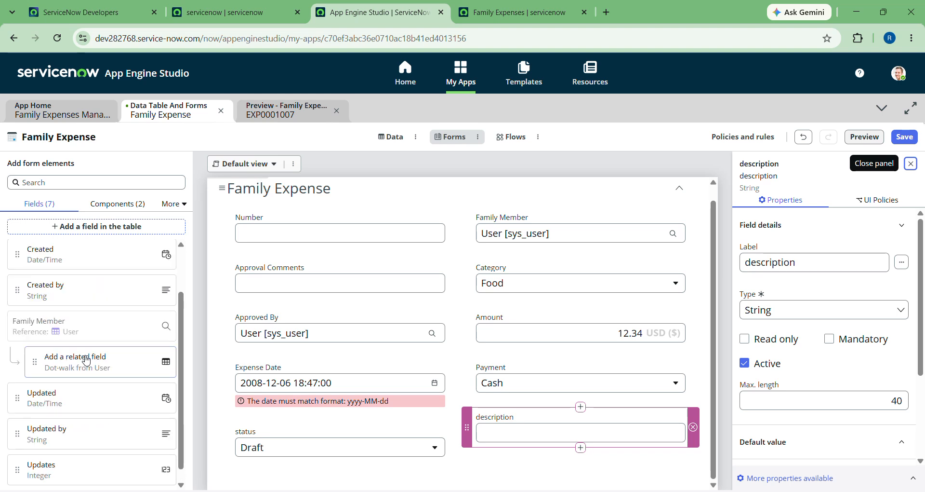
pyautogui.scroll(2, 86, 361)
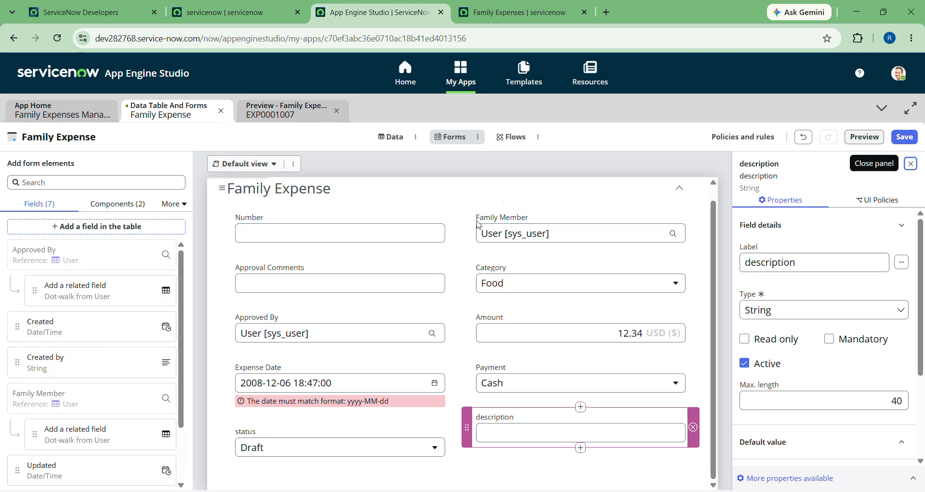
pyautogui.click(559, 283)
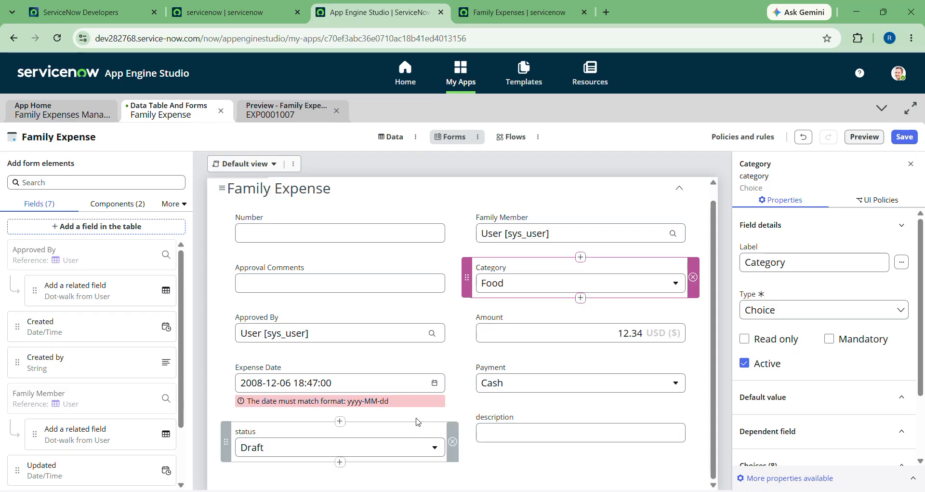
pyautogui.click(420, 408)
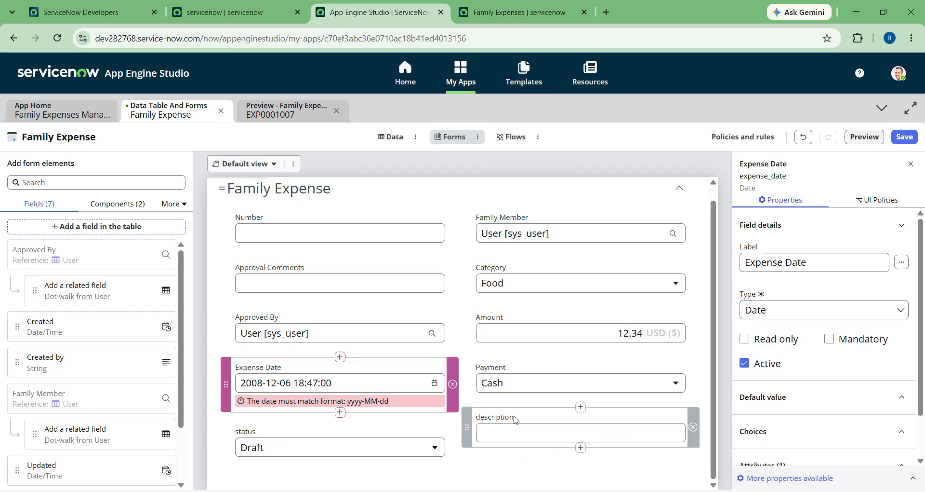
pyautogui.click(473, 470)
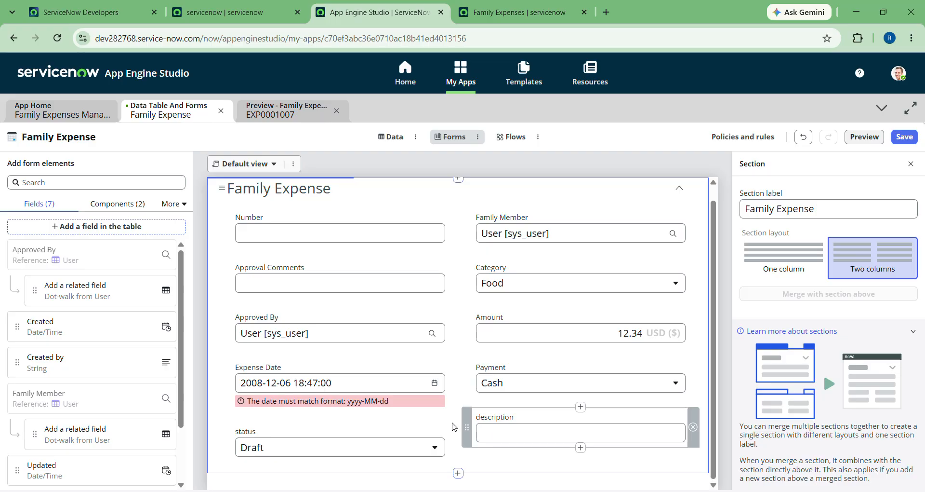
pyautogui.moveTo(342, 443); pyautogui.dragTo(345, 424)
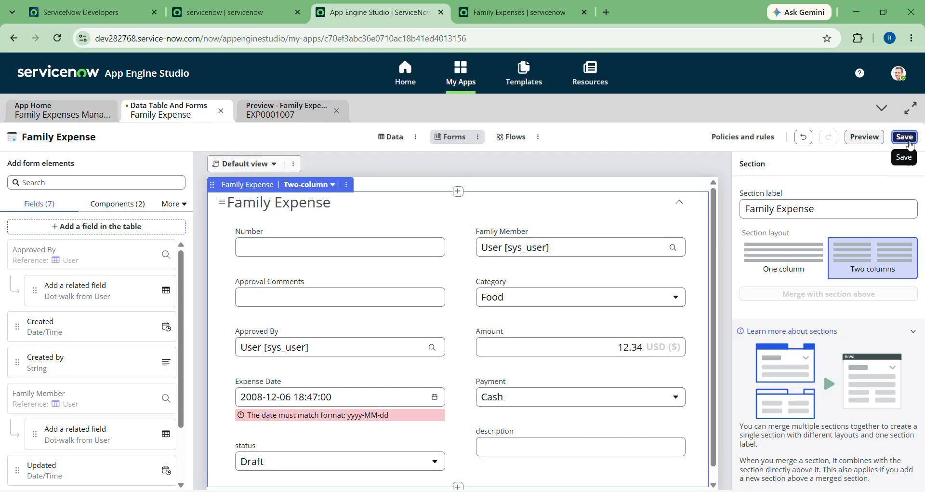
pyautogui.click(904, 137)
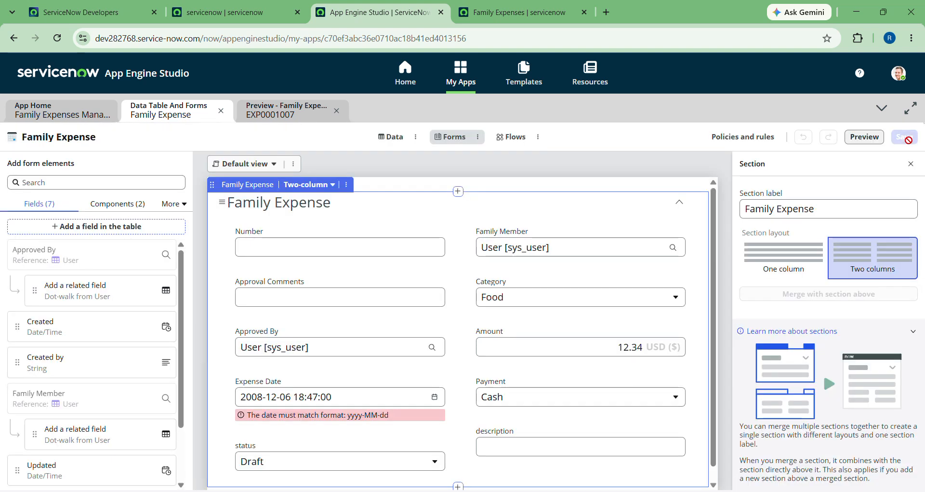
# Look at the components available for the form, and return to the list of available fields
pyautogui.scroll(-1, 403, 229)
pyautogui.click(86, 211)
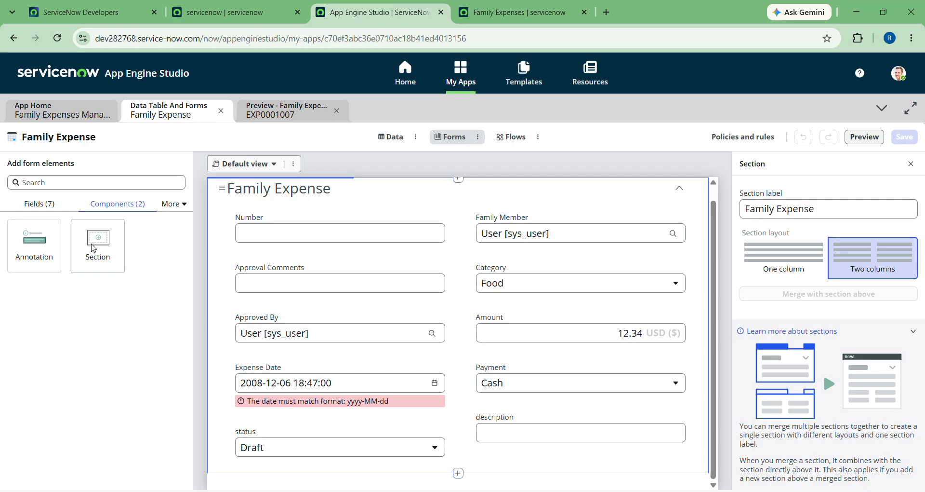
pyautogui.click(54, 204)
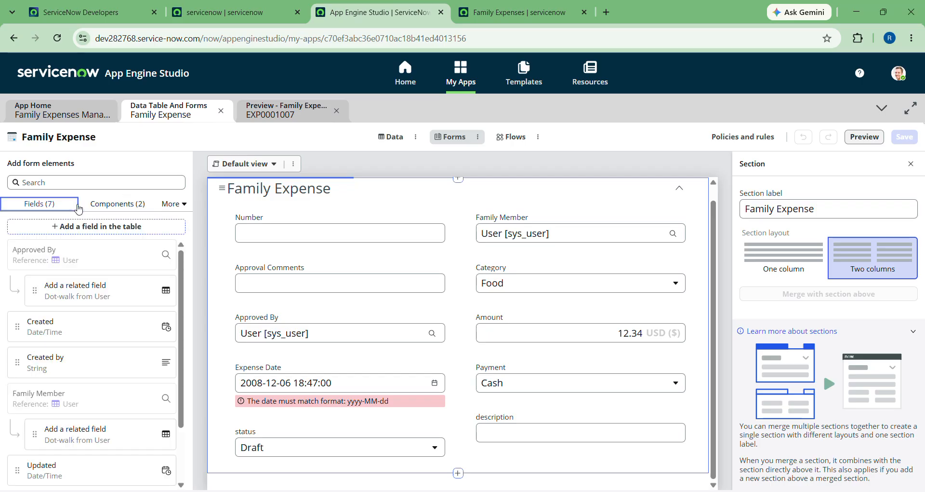
# Return to the Family Expenses Management app home and open the preview of the Family Expense table
pyautogui.click(48, 111)
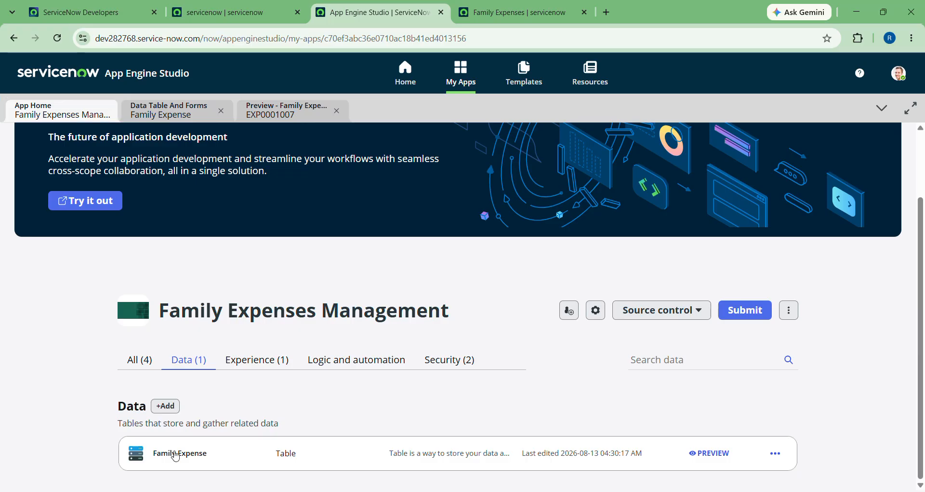
pyautogui.click(178, 453)
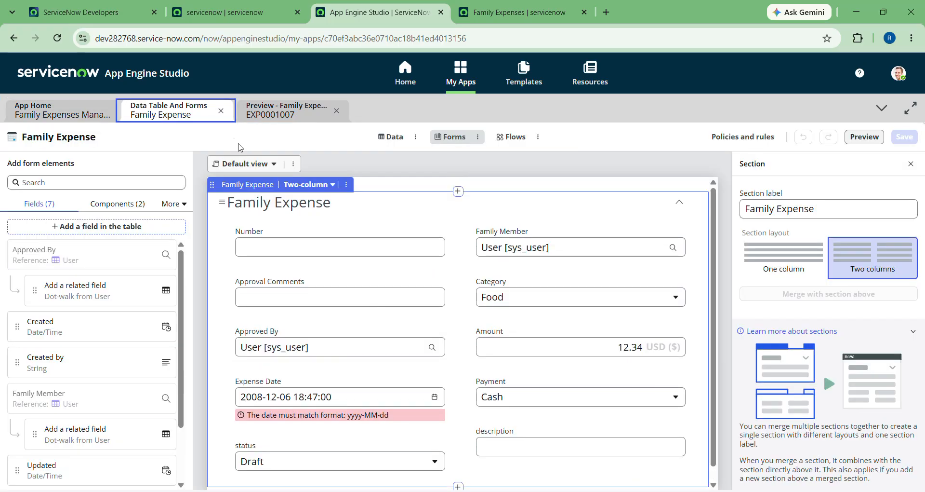
pyautogui.click(53, 116)
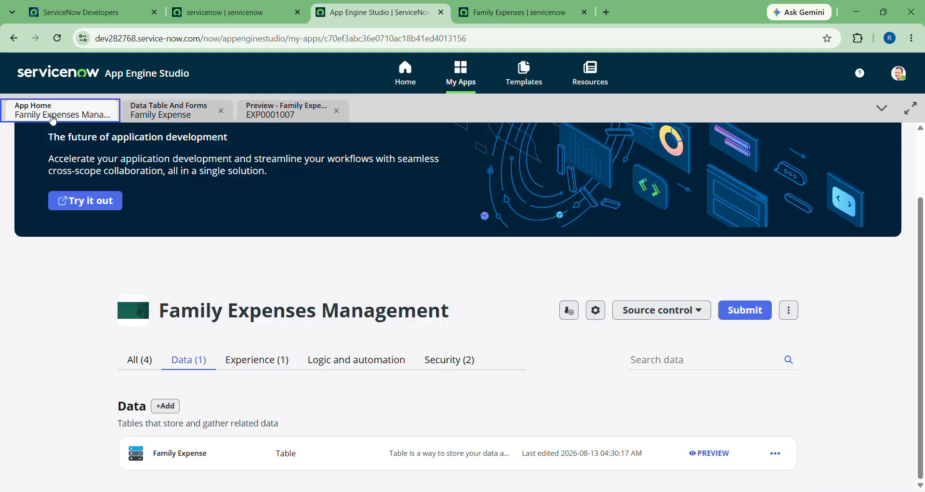
pyautogui.click(709, 453)
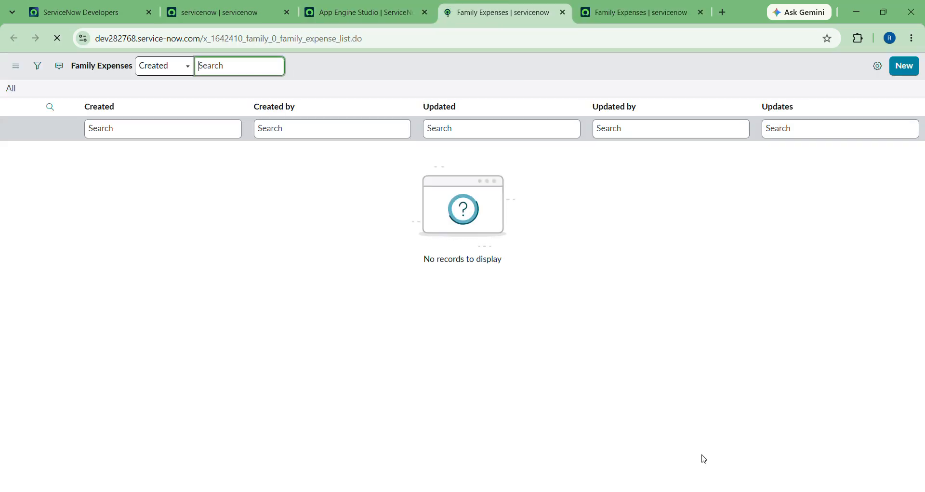
# Start a new Family Expense record and review the choices offered for status, Category and Payment
pyautogui.click(904, 66)
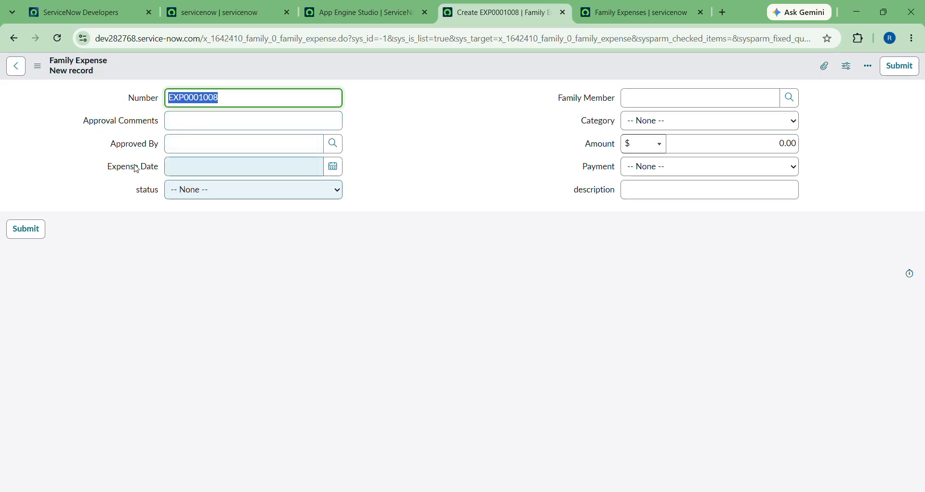
pyautogui.click(238, 193)
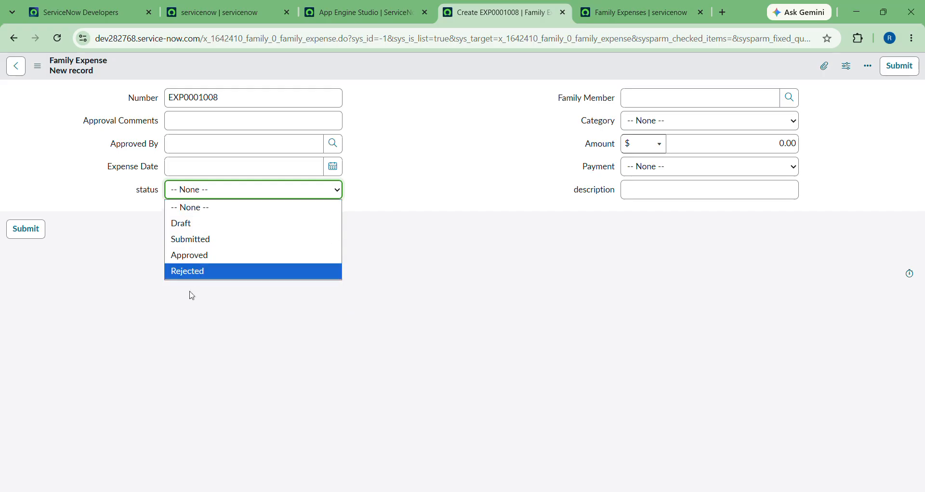
pyautogui.click(455, 138)
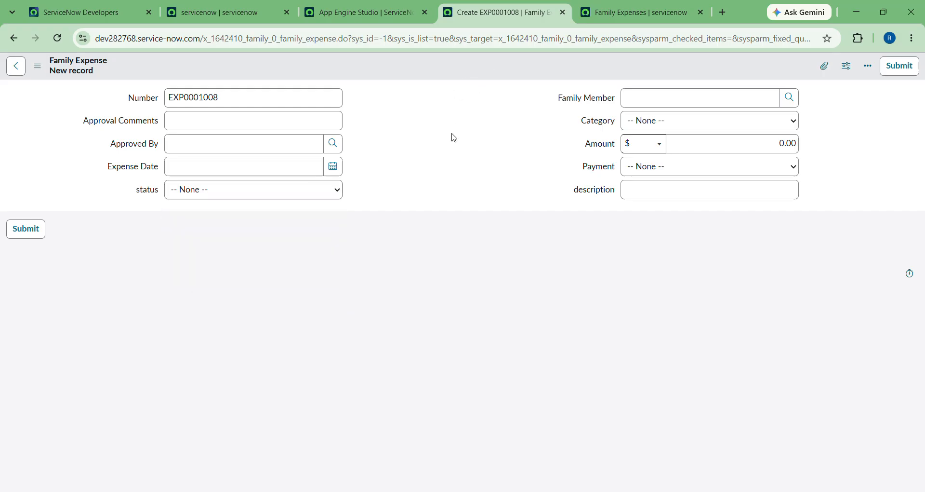
pyautogui.click(673, 124)
pyautogui.click(441, 153)
pyautogui.click(670, 167)
pyautogui.click(491, 125)
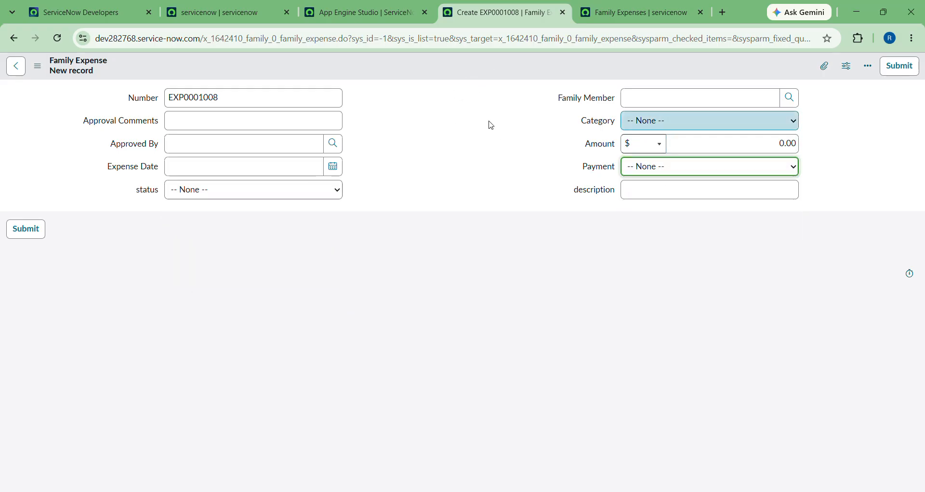
# Open the Form Layout configuration of the Family Expense form and move Family Member directly beneath Number
pyautogui.rightClick(413, 70)
pyautogui.moveTo(453, 92)
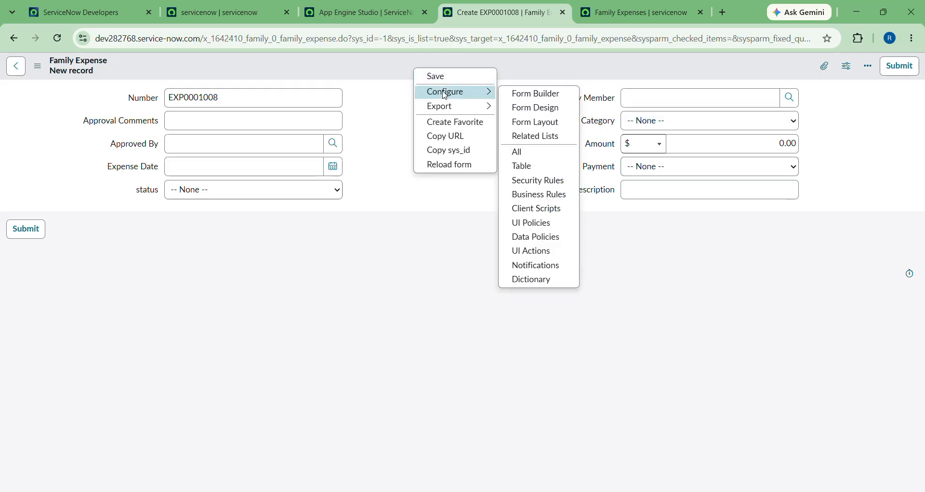
pyautogui.click(540, 126)
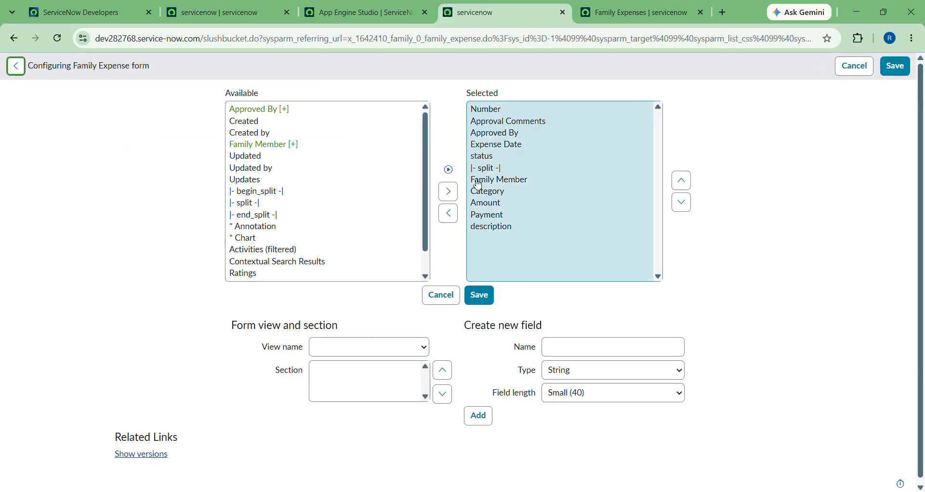
pyautogui.click(485, 230)
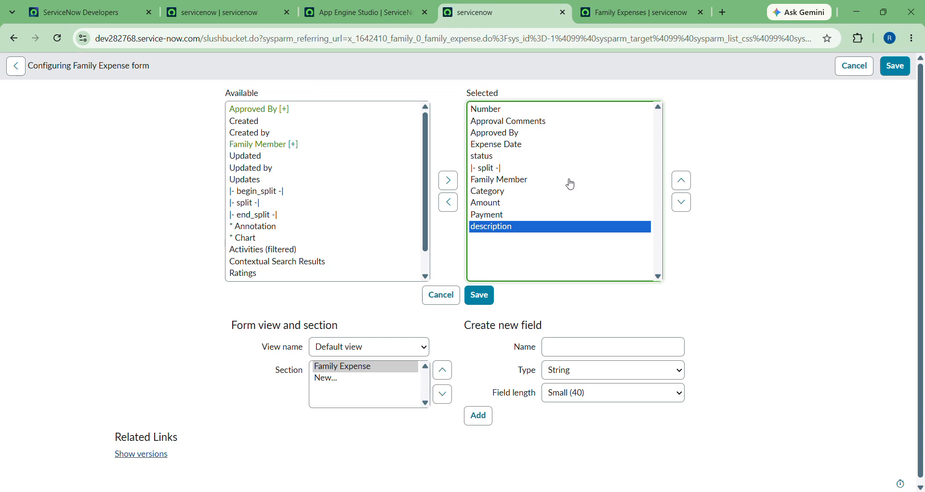
pyautogui.click(520, 182)
pyautogui.click(681, 182)
pyautogui.click(681, 181)
pyautogui.click(681, 182)
pyautogui.click(681, 181)
pyautogui.click(681, 181)
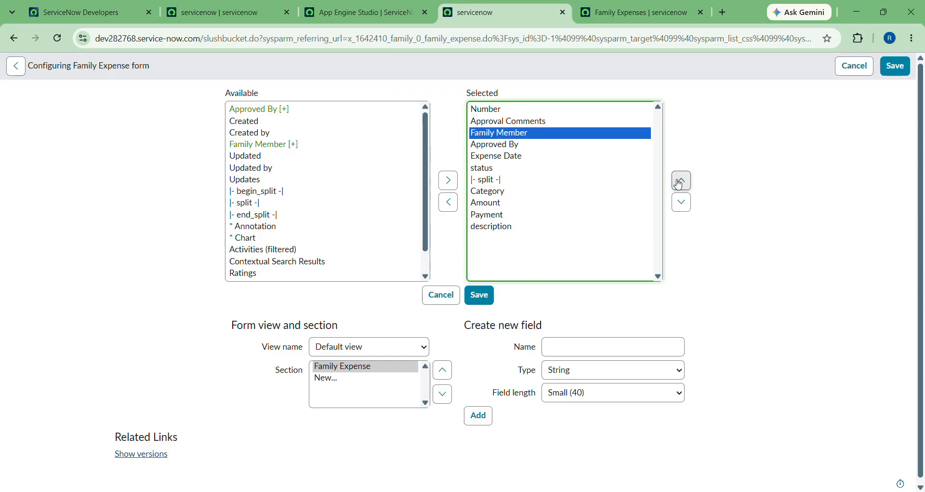
pyautogui.click(681, 182)
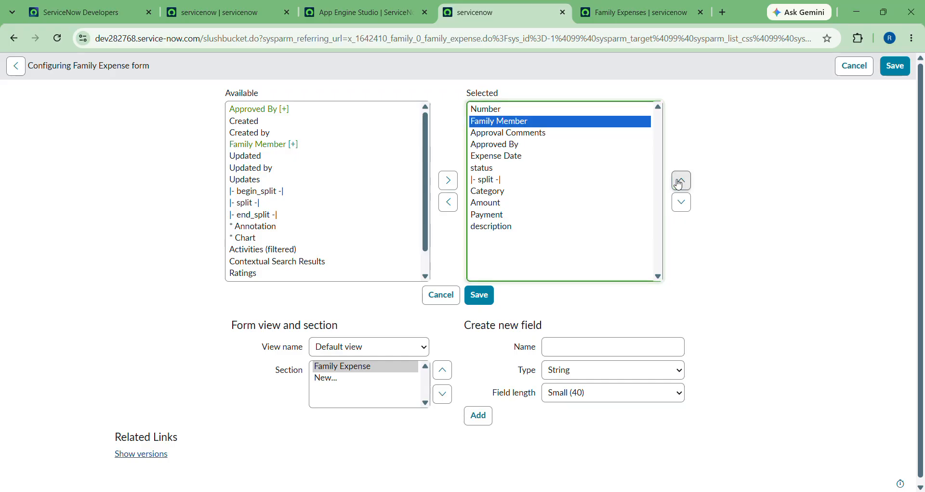
# Move Category directly beneath Family Member in the selected fields of the form layout
pyautogui.click(489, 192)
pyautogui.click(681, 181)
pyautogui.click(682, 181)
pyautogui.click(681, 181)
pyautogui.click(681, 182)
pyautogui.click(685, 180)
# Move Approval Comments to the end of the selected fields, beneath description
pyautogui.click(530, 145)
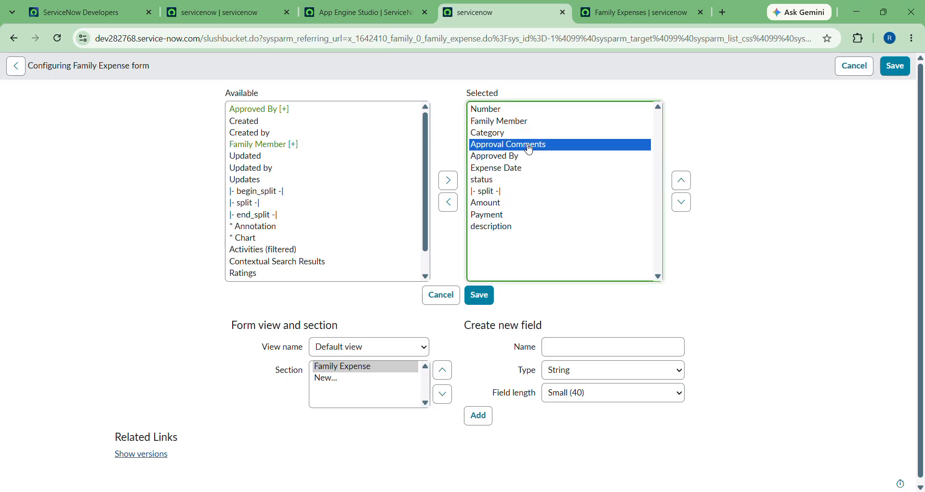
pyautogui.click(682, 202)
pyautogui.click(681, 202)
pyautogui.click(681, 203)
pyautogui.click(681, 203)
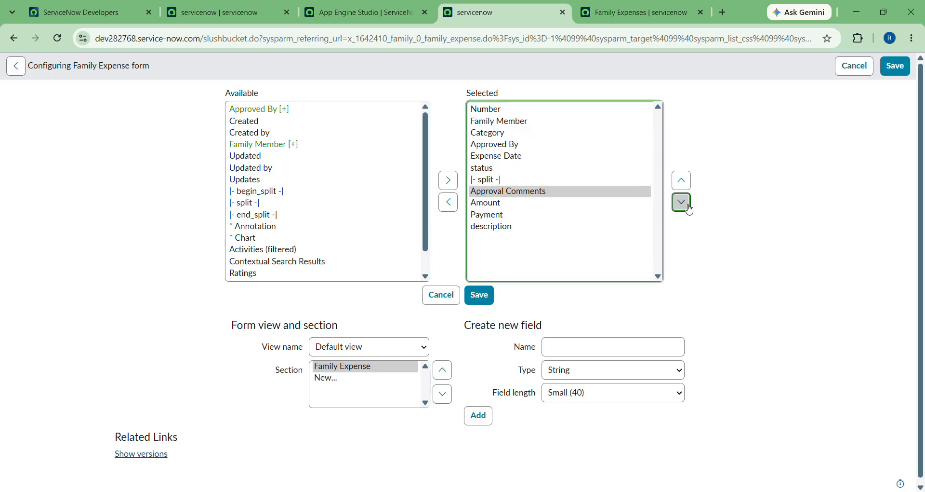
pyautogui.click(681, 202)
pyautogui.click(681, 203)
pyautogui.click(682, 203)
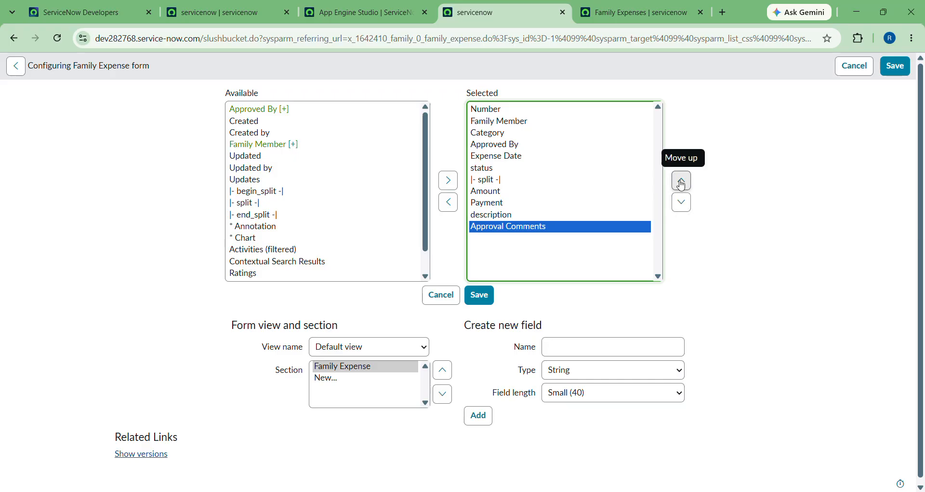
pyautogui.click(681, 181)
pyautogui.click(681, 202)
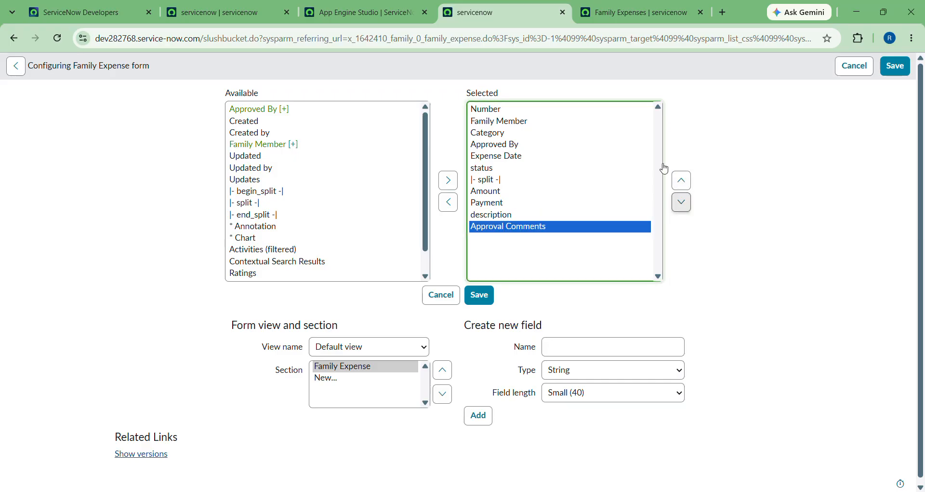
# Move status directly beneath Category and place Approved By beneath Expense Date in the selected fields
pyautogui.click(487, 167)
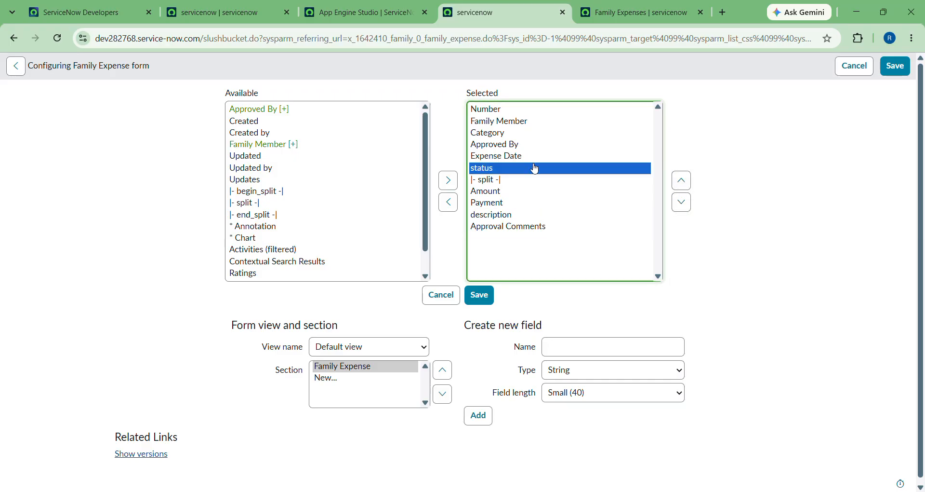
pyautogui.click(681, 181)
pyautogui.click(681, 182)
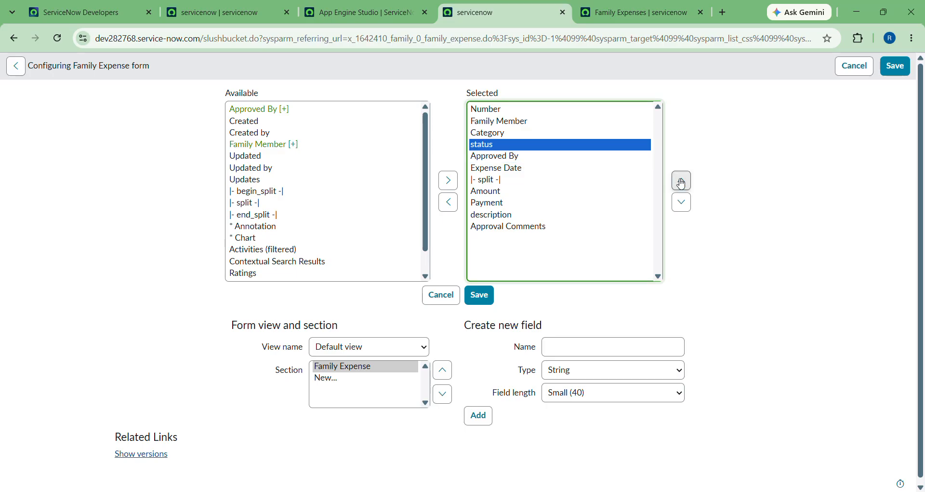
pyautogui.click(496, 158)
pyautogui.click(682, 206)
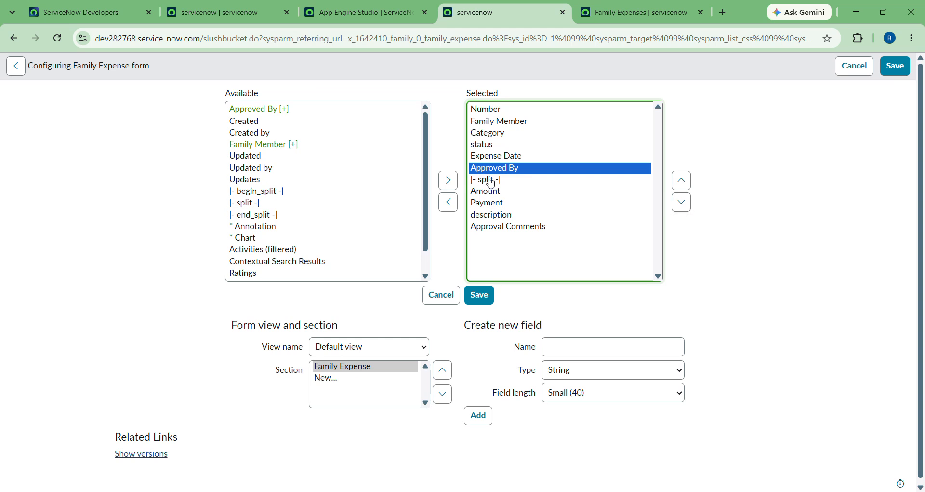
# Add an end_split marker between Payment and description, and save the form layout
pyautogui.click(247, 215)
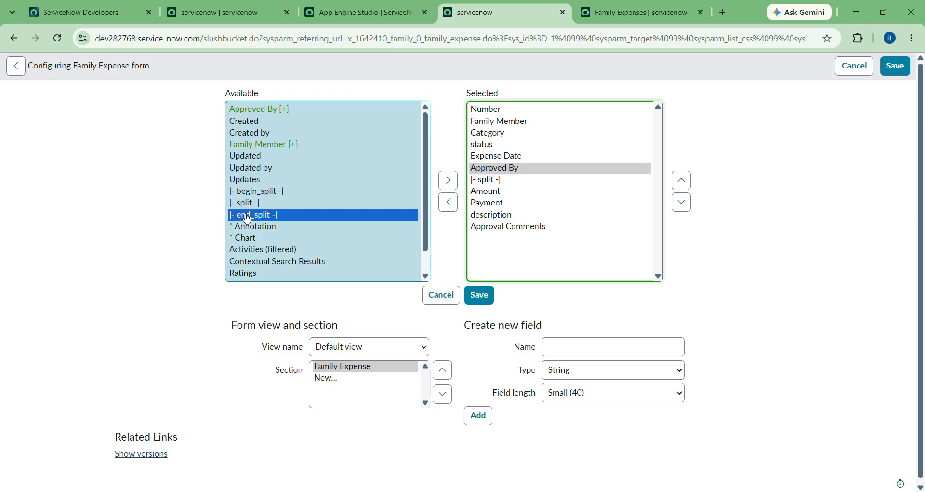
pyautogui.moveTo(247, 214); pyautogui.dragTo(268, 215)
pyautogui.click(448, 180)
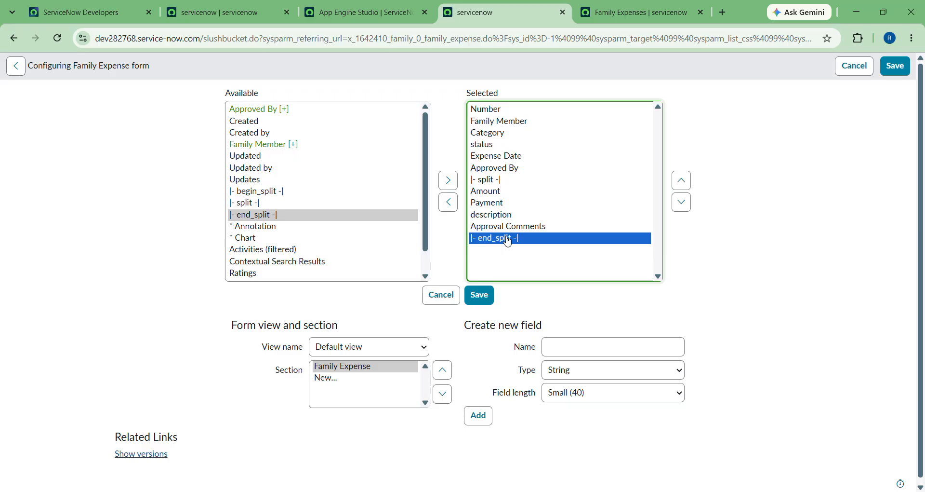
pyautogui.click(681, 181)
pyautogui.click(681, 181)
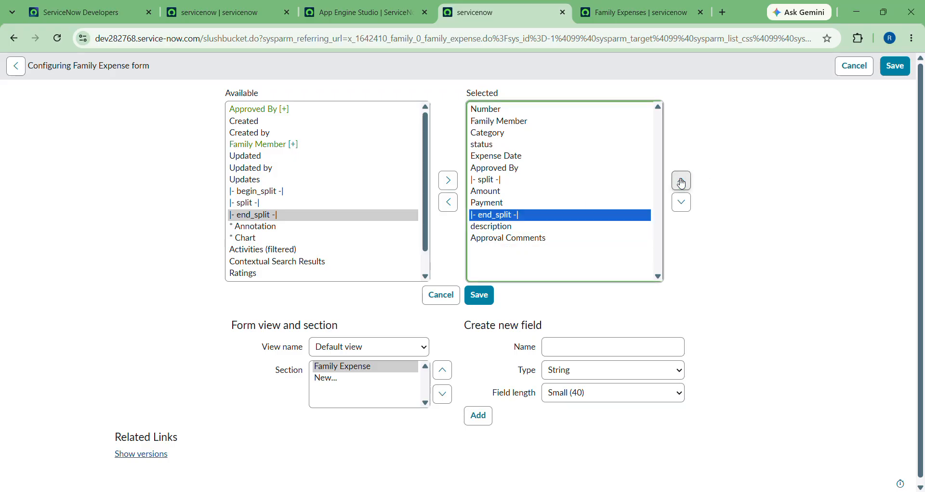
pyautogui.click(477, 296)
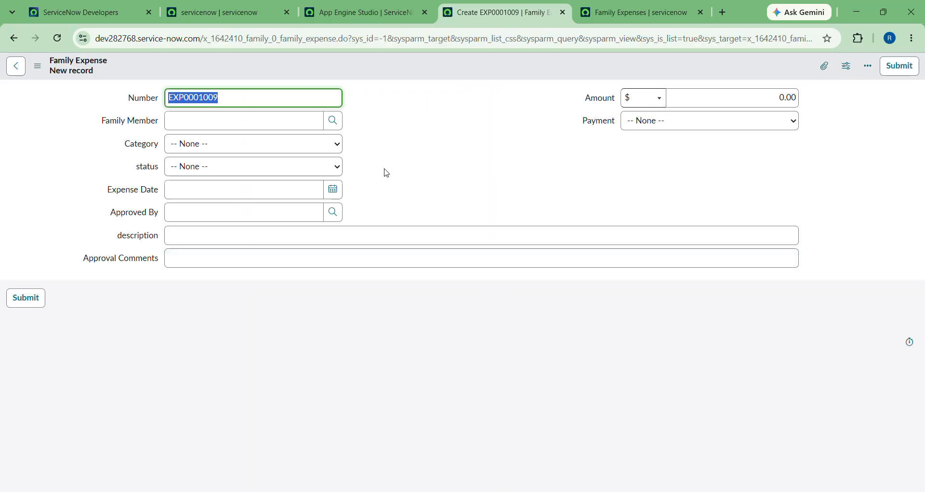
# Review the new record form, open it in Form Design, and decline the suggestion to try Form Builder
pyautogui.scroll(2, 480, 171)
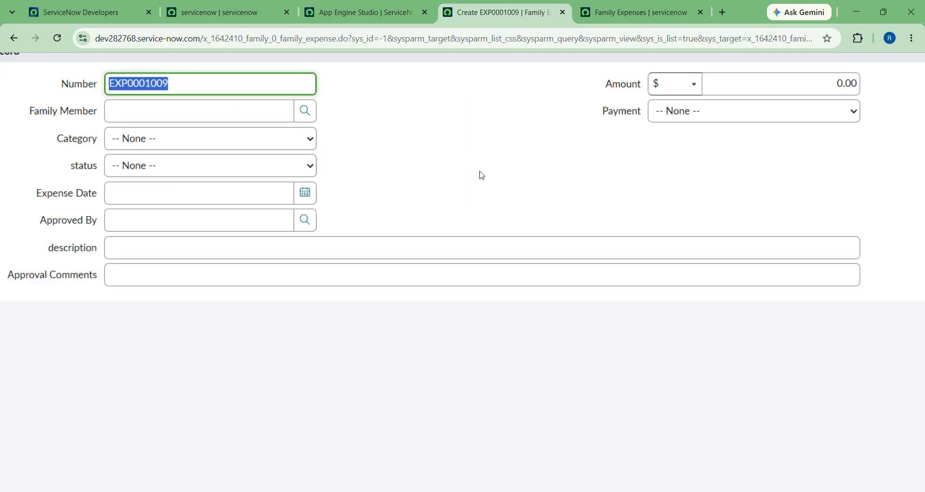
pyautogui.scroll(-2, 480, 173)
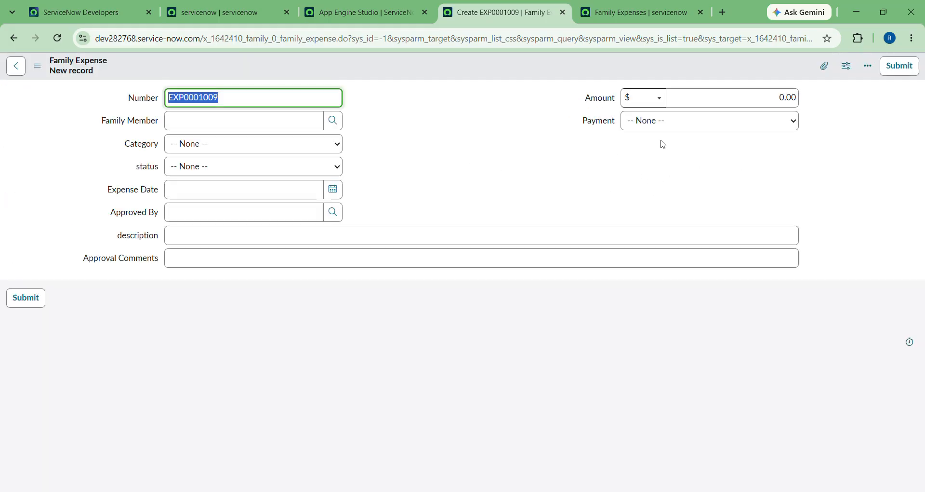
pyautogui.rightClick(516, 70)
pyautogui.moveTo(532, 92)
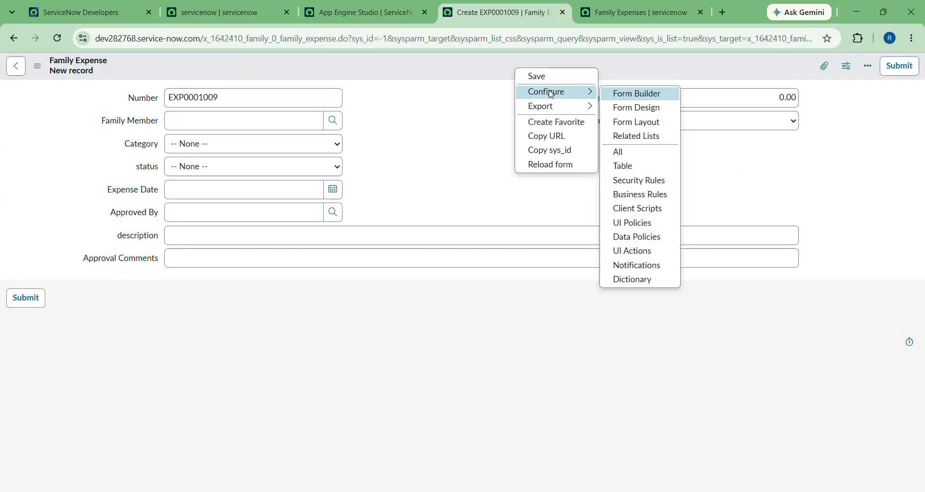
pyautogui.click(630, 108)
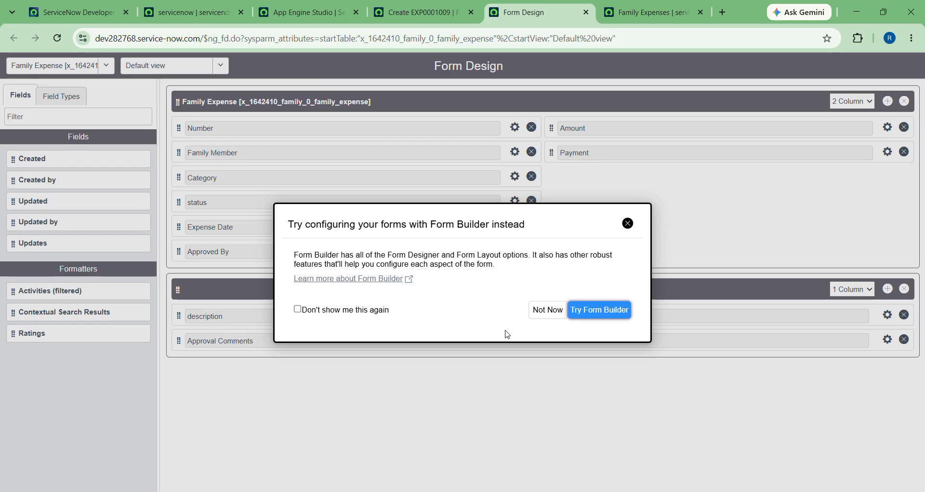
pyautogui.click(545, 310)
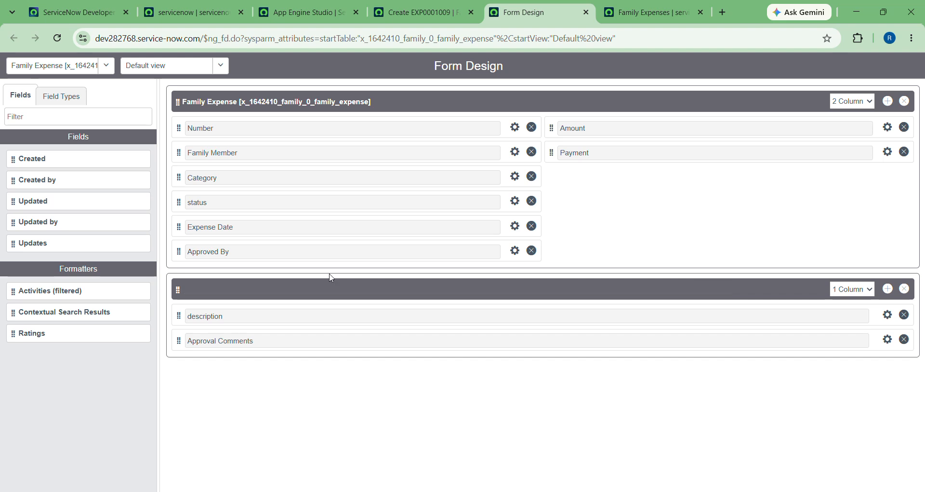
# Move Approved By into the second column of the Family Expense section, beneath Payment
pyautogui.click(217, 289)
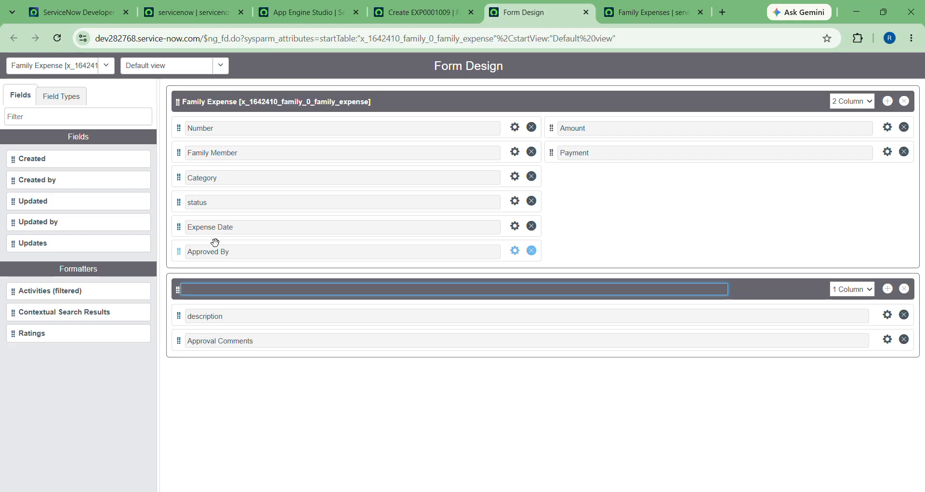
pyautogui.moveTo(215, 251); pyautogui.dragTo(229, 251)
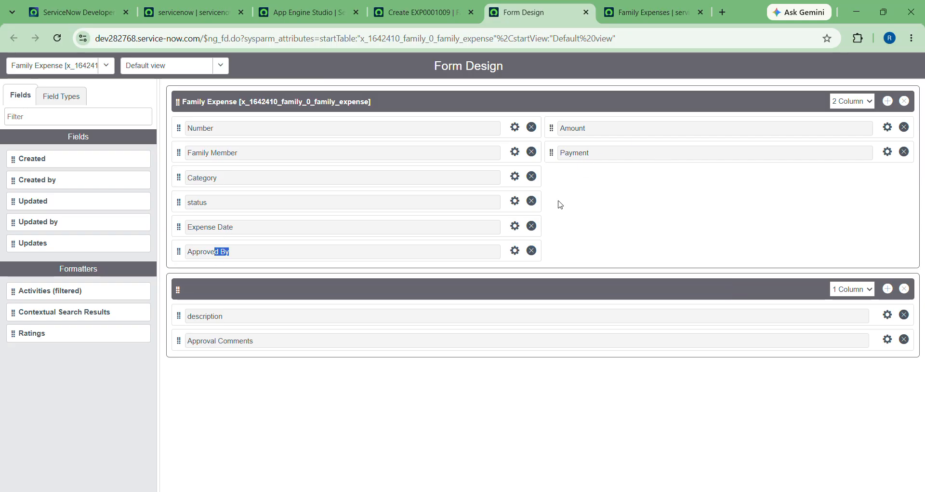
pyautogui.moveTo(480, 256); pyautogui.dragTo(636, 188)
pyautogui.moveTo(202, 178); pyautogui.dragTo(218, 191)
pyautogui.moveTo(180, 250); pyautogui.dragTo(572, 184)
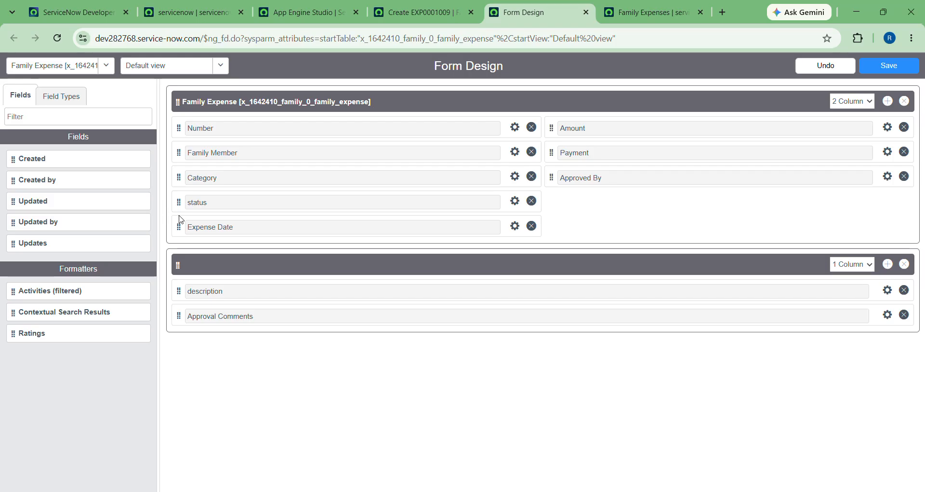
# Move Expense Date into the second column of the Family Expense section, beneath Approved By
pyautogui.moveTo(187, 227); pyautogui.dragTo(554, 209)
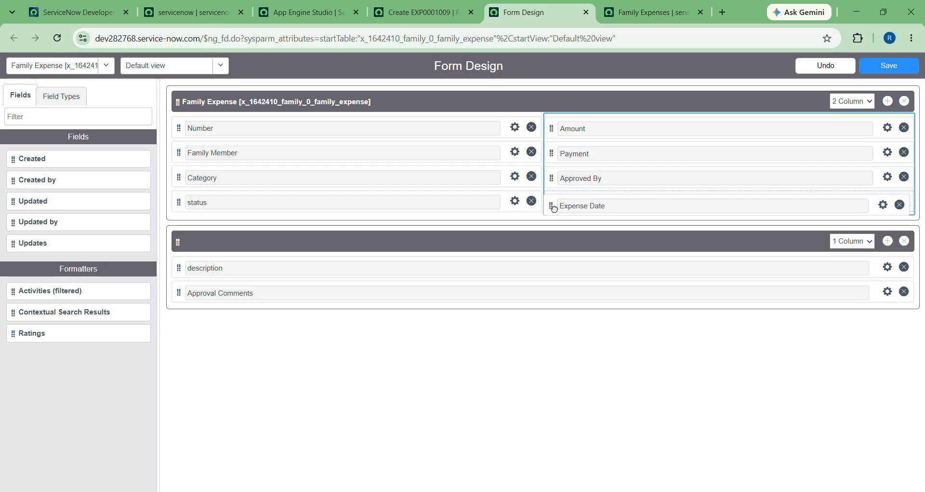
pyautogui.moveTo(554, 209); pyautogui.dragTo(555, 179)
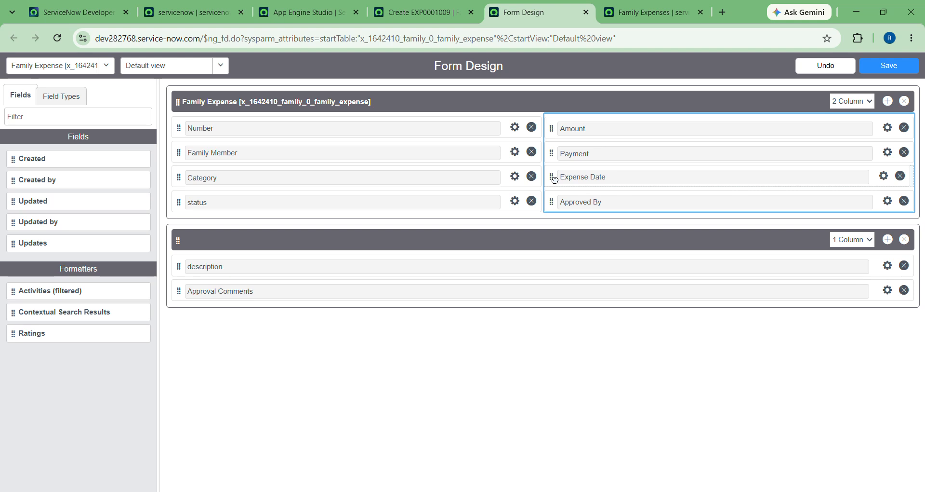
pyautogui.moveTo(555, 179); pyautogui.dragTo(556, 206)
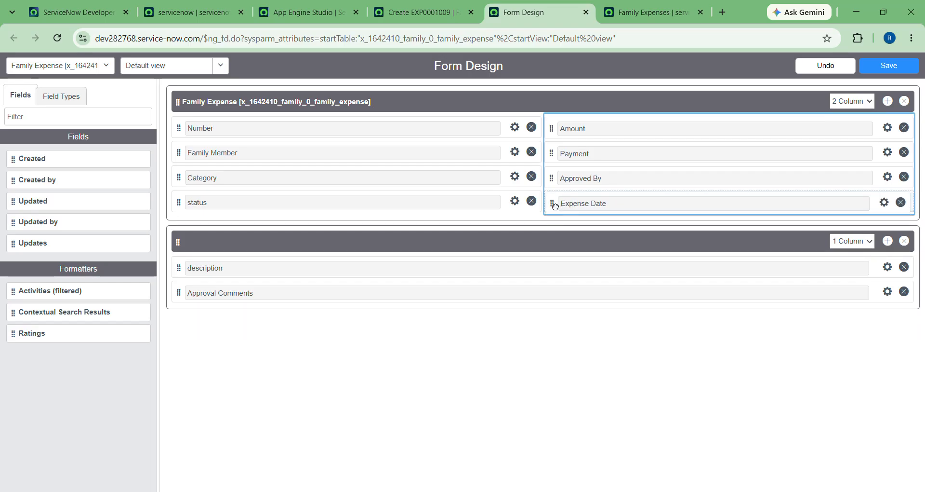
pyautogui.moveTo(555, 205); pyautogui.dragTo(183, 199)
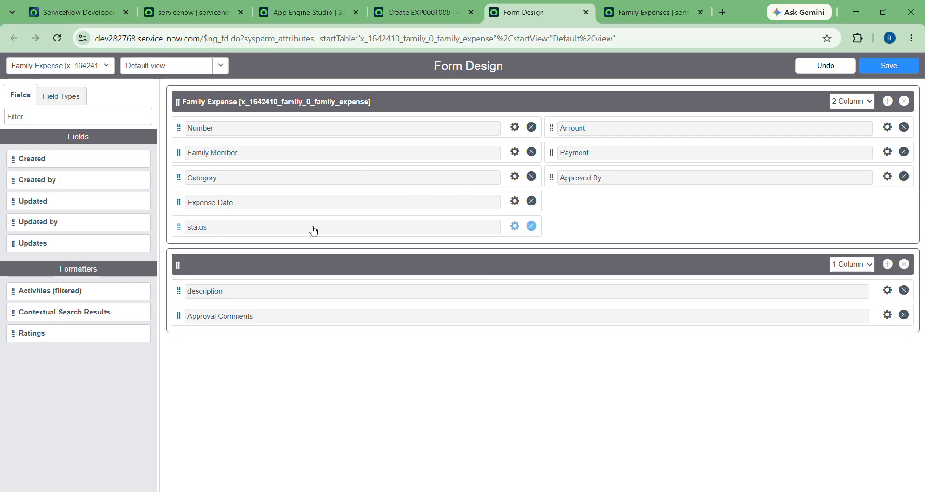
pyautogui.moveTo(316, 212); pyautogui.dragTo(631, 211)
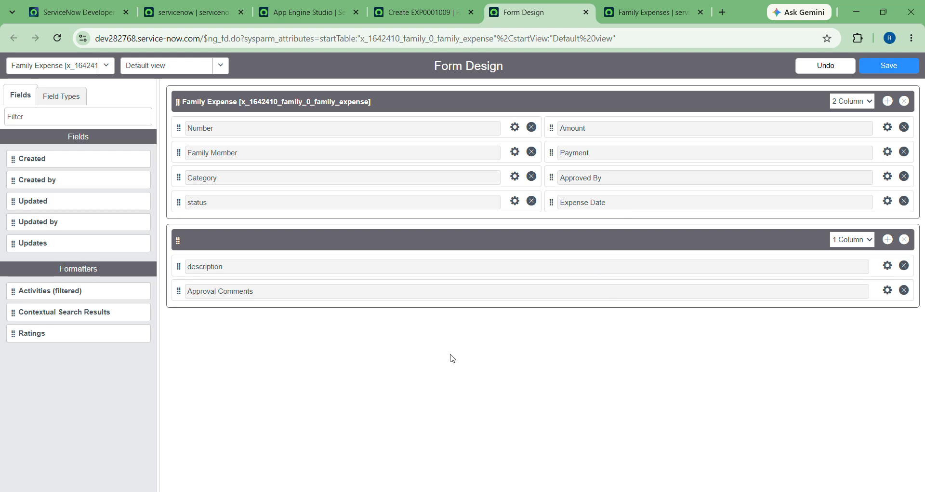
# Title the untitled section containing description and Approval Comments "comments"
pyautogui.click(209, 239)
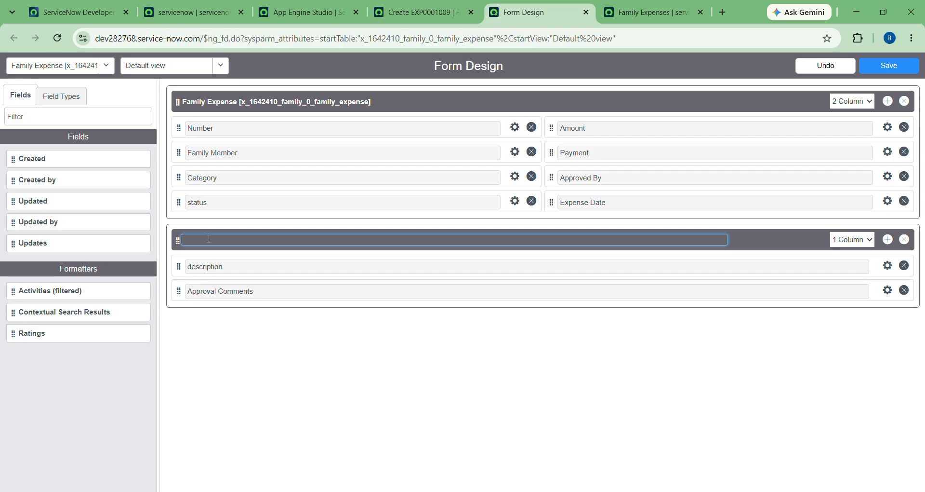
pyautogui.write('comments')
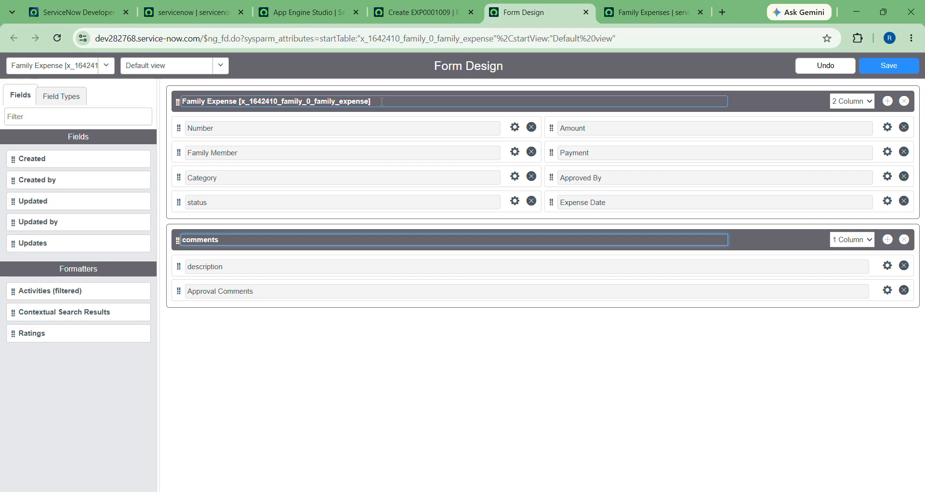
# Save the rearranged Family Expense form layout
pyautogui.click(889, 65)
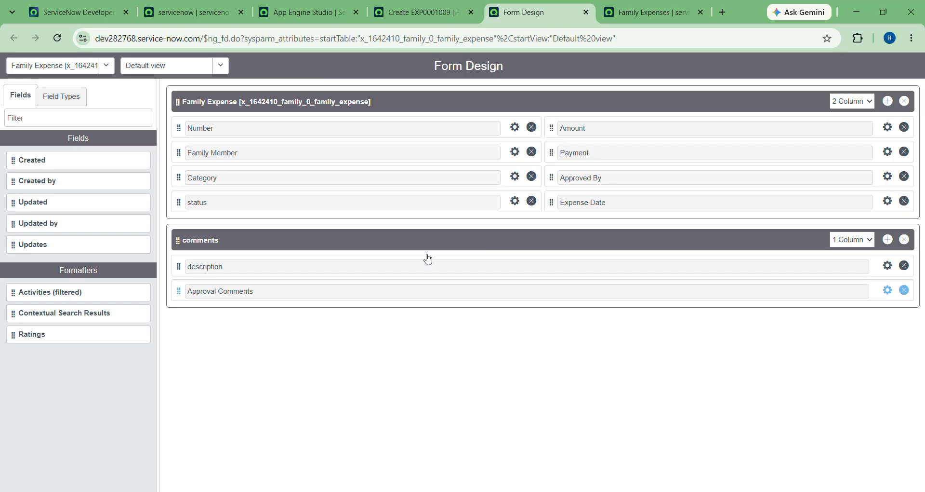
pyautogui.click(309, 11)
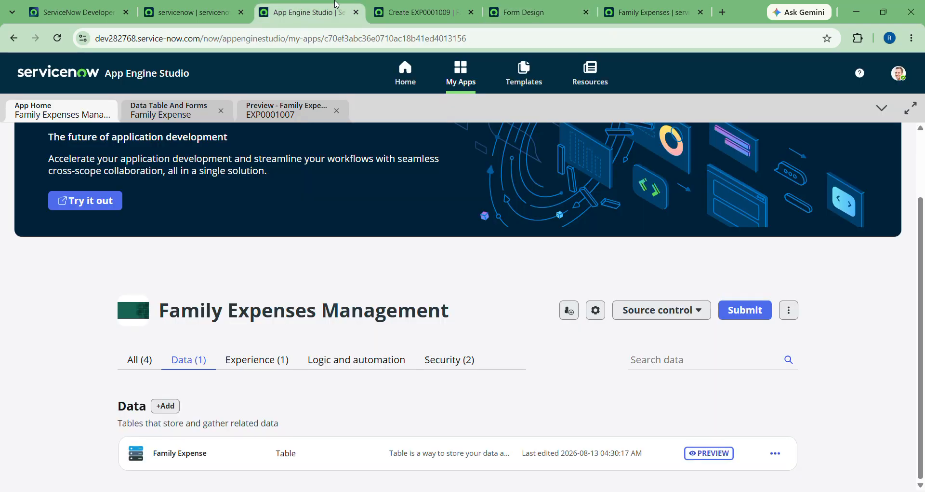
pyautogui.click(489, 8)
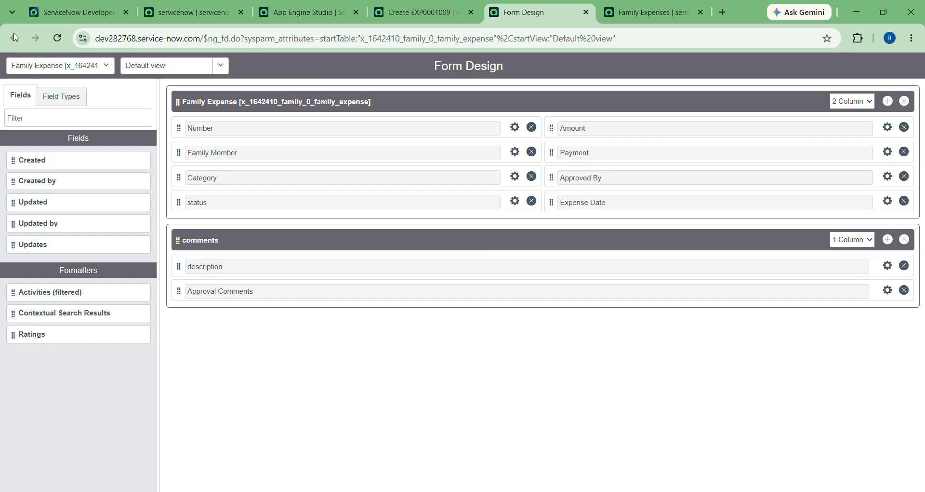
# Preview the Family Expense table from the Family Expenses Management app page and open a new record form
pyautogui.click(298, 12)
pyautogui.click(191, 12)
pyautogui.click(317, 11)
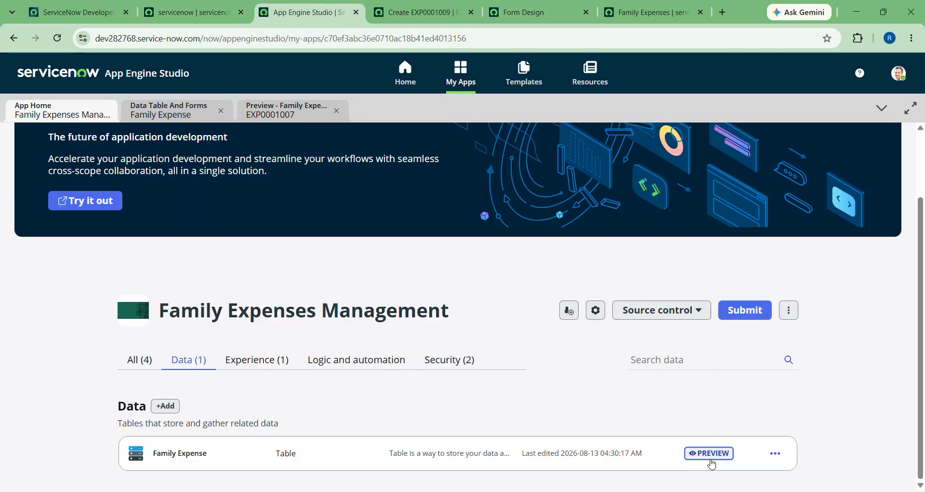
pyautogui.click(708, 453)
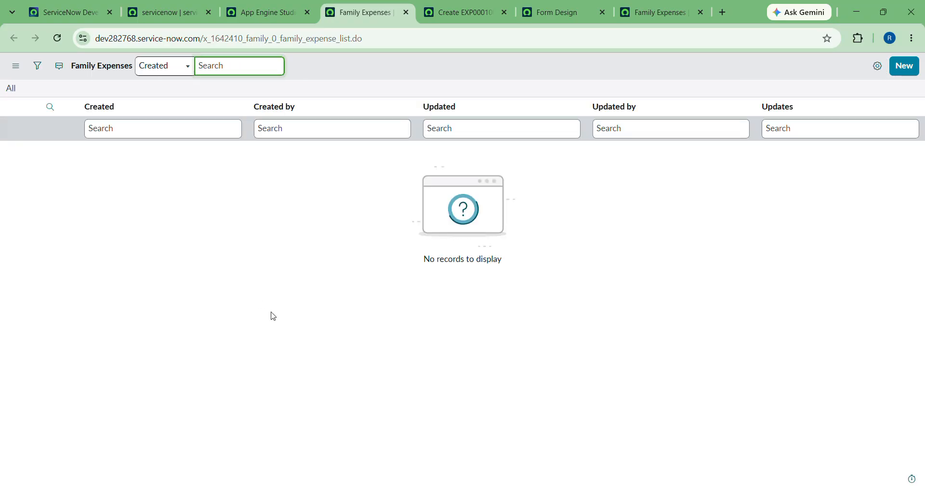
pyautogui.click(907, 69)
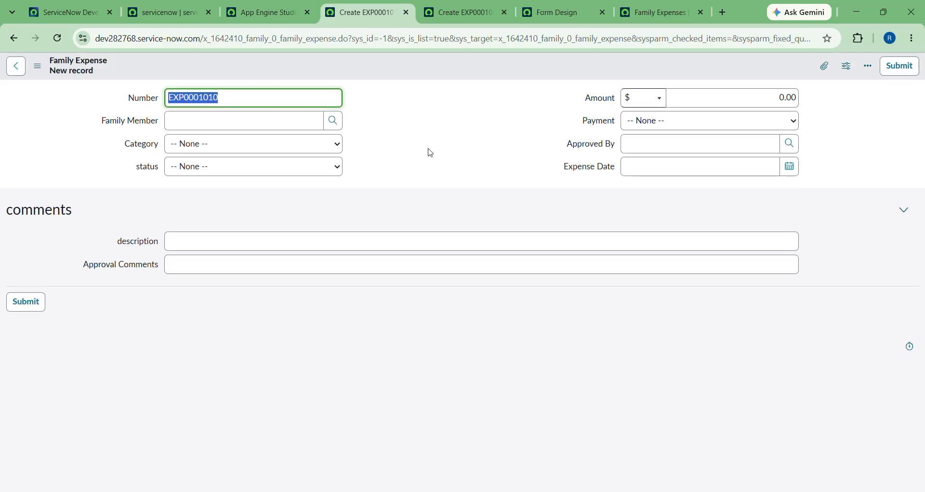
pyautogui.click(414, 100)
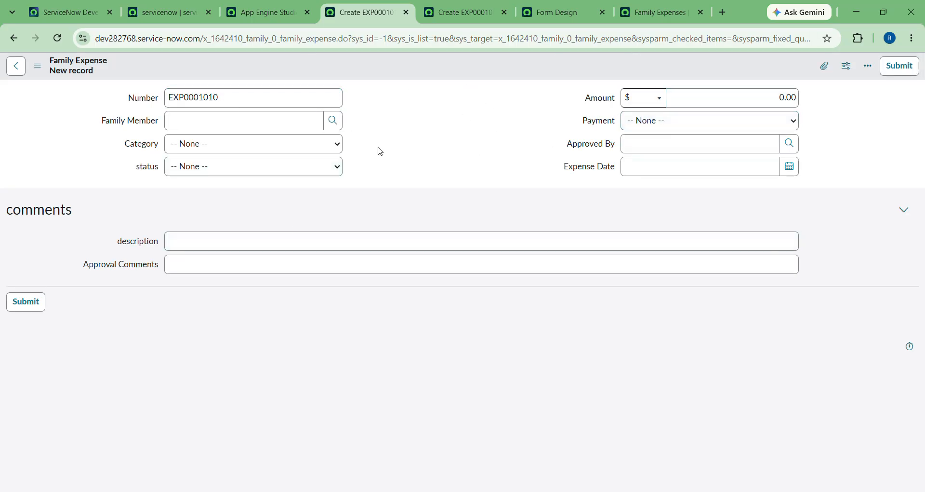
# Look up the family member by first name in the user list and choose the first match for Family Member
pyautogui.click(203, 114)
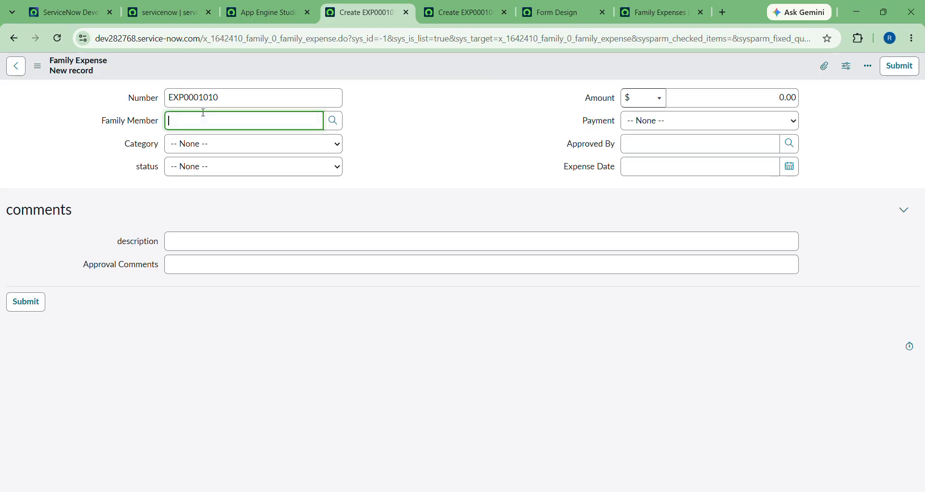
pyautogui.click(333, 121)
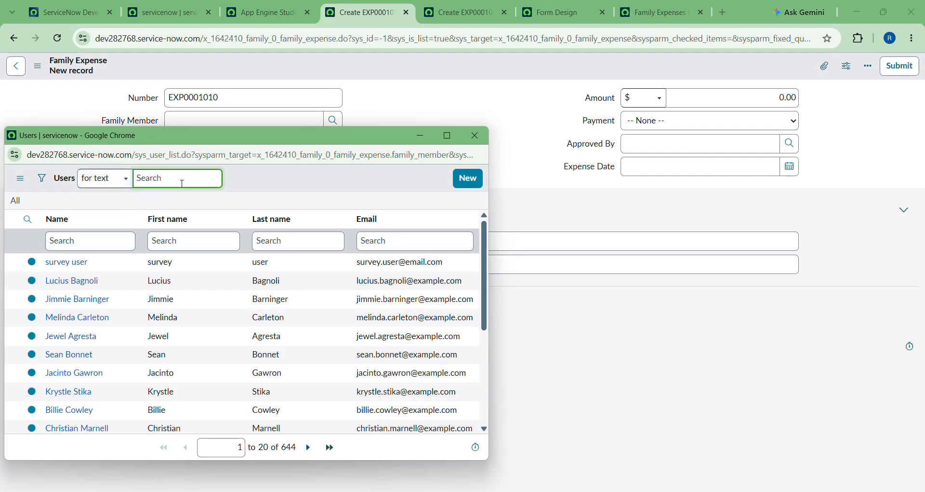
pyautogui.write('rusg')
pyautogui.press('BackSpace')
pyautogui.write('hitha')
pyautogui.press('Return')
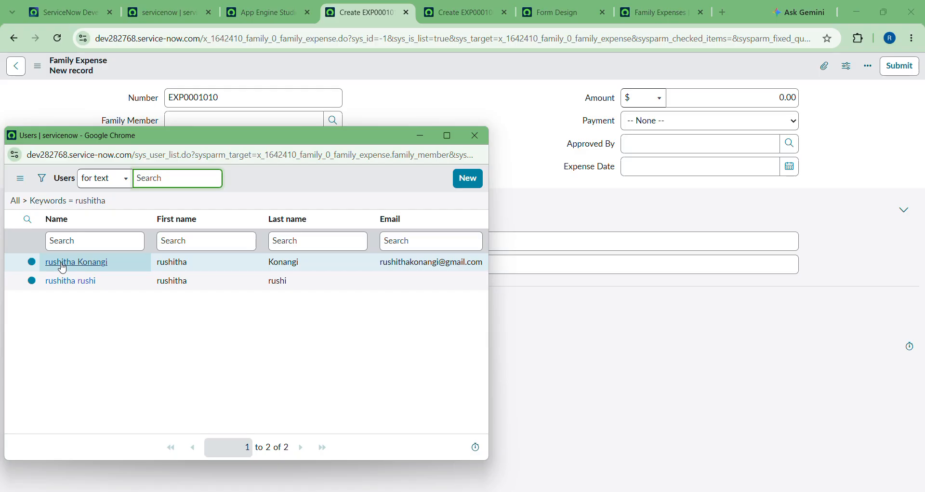
pyautogui.click(63, 267)
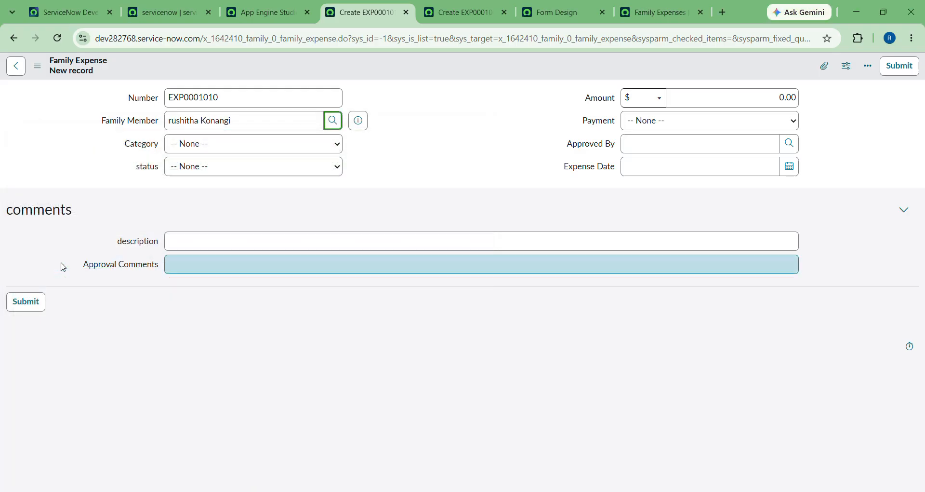
# Set the new expense's Category to Food and its status to Draft
pyautogui.click(234, 150)
pyautogui.click(182, 178)
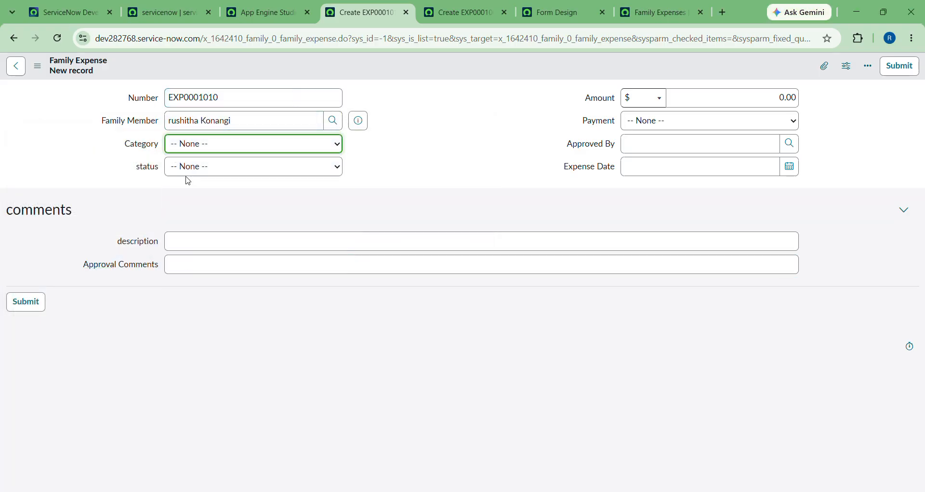
pyautogui.click(195, 169)
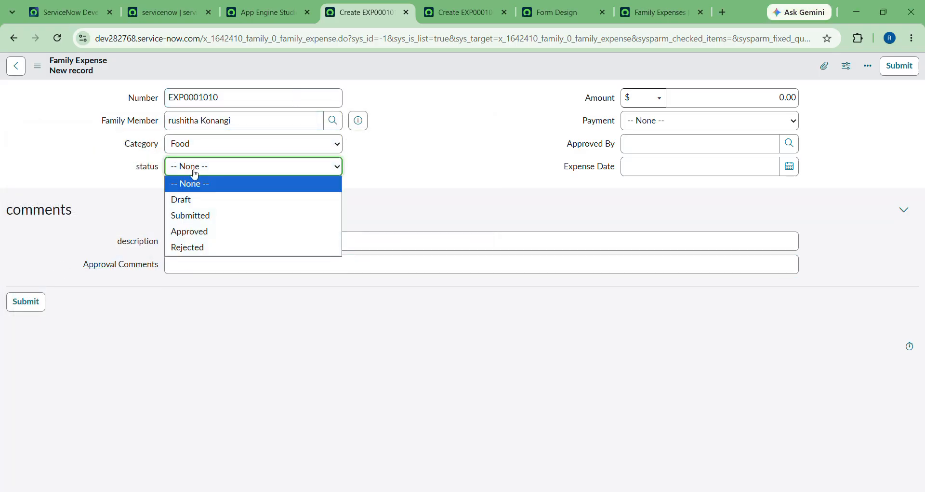
pyautogui.click(182, 199)
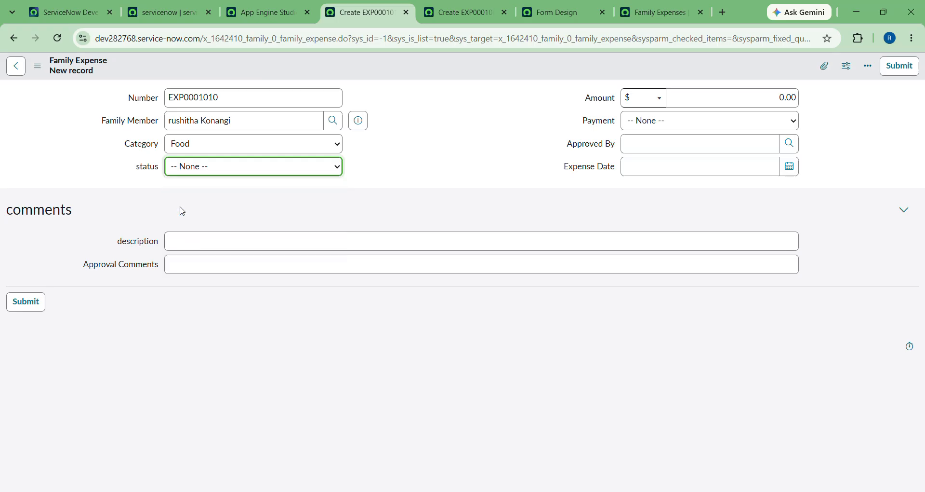
# Set the expense's Amount to $10,000.00 and its Payment to Cash
pyautogui.click(726, 99)
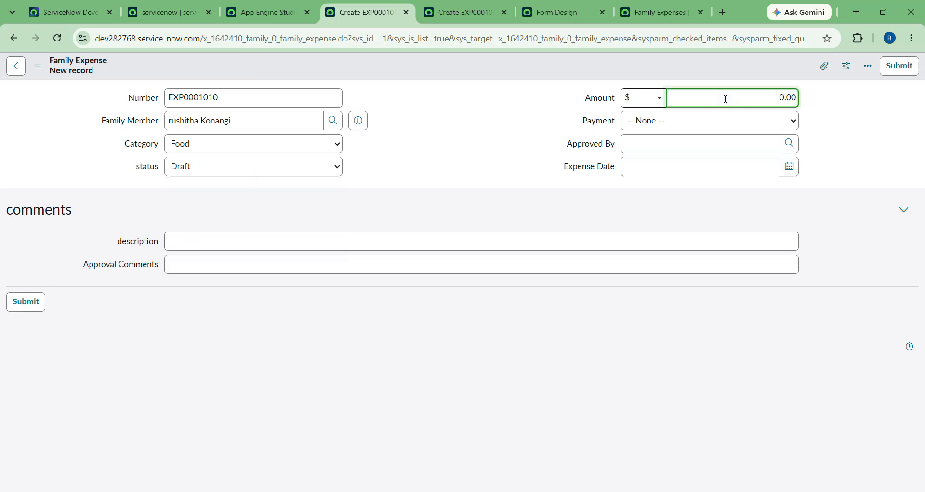
pyautogui.write('1000')
pyautogui.click(684, 128)
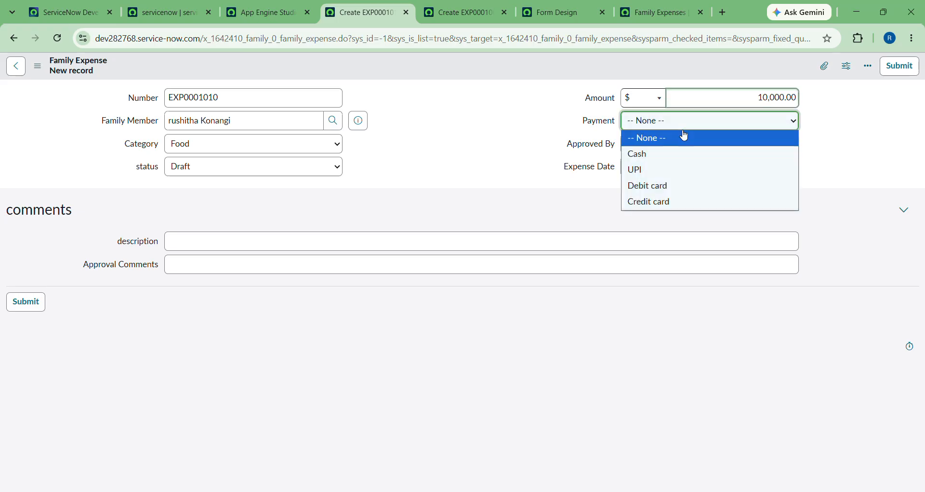
pyautogui.click(644, 154)
# Fill in Approved By with the approver suggested for the partial name "abe"
pyautogui.click(644, 145)
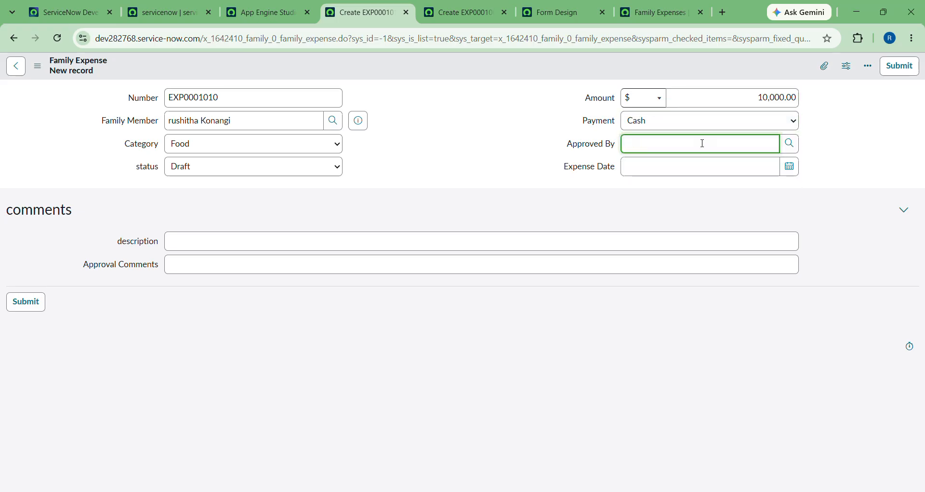
pyautogui.click(785, 146)
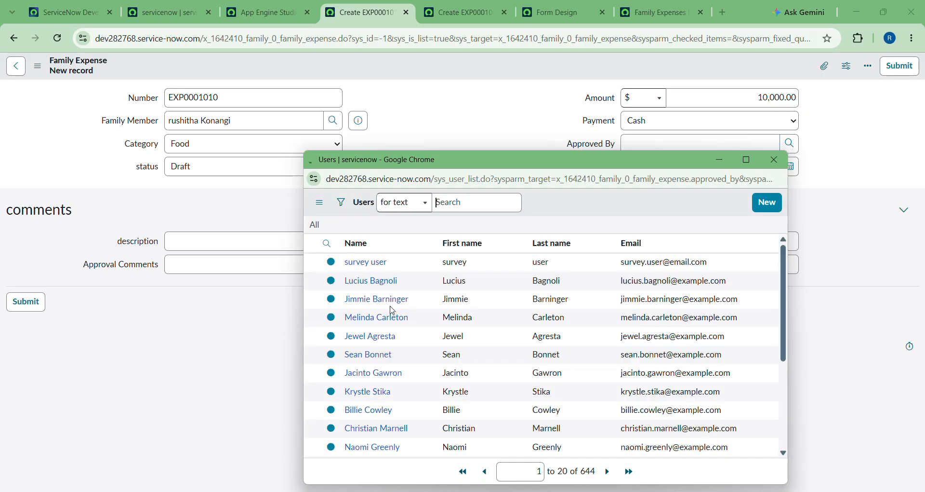
pyautogui.click(645, 143)
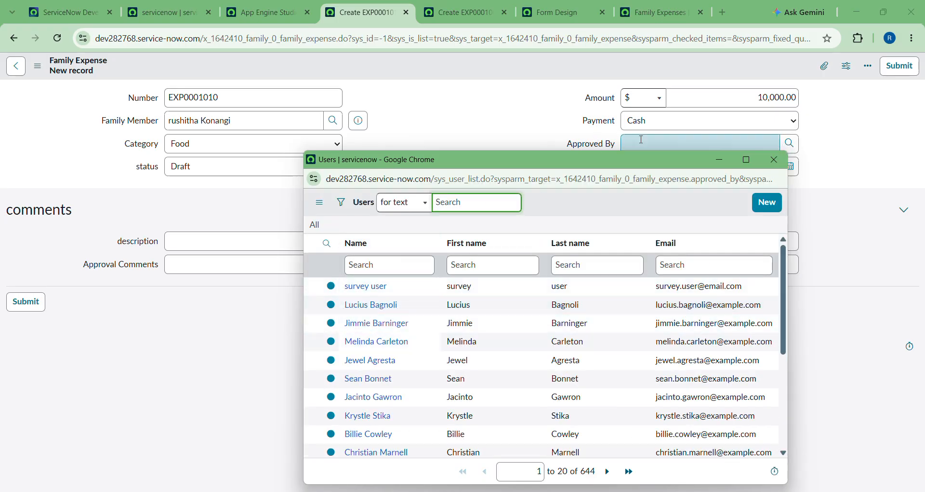
pyautogui.write('ab')
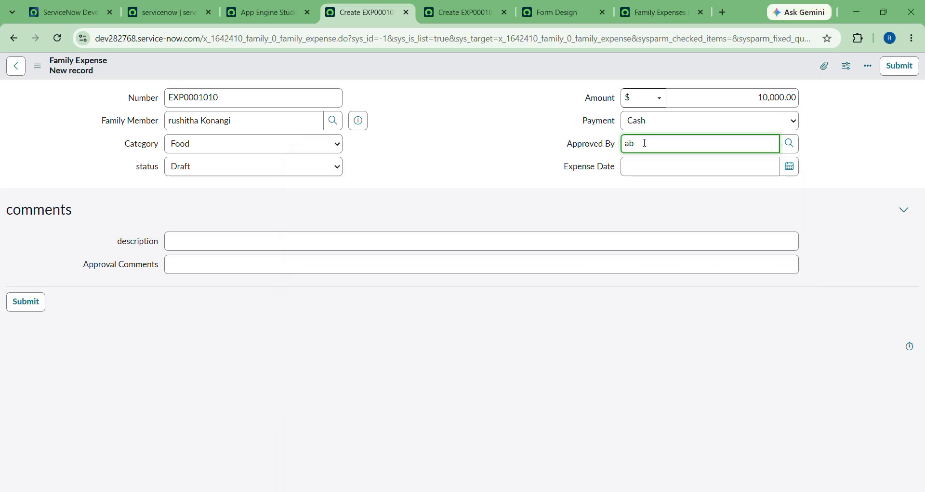
pyautogui.write('el')
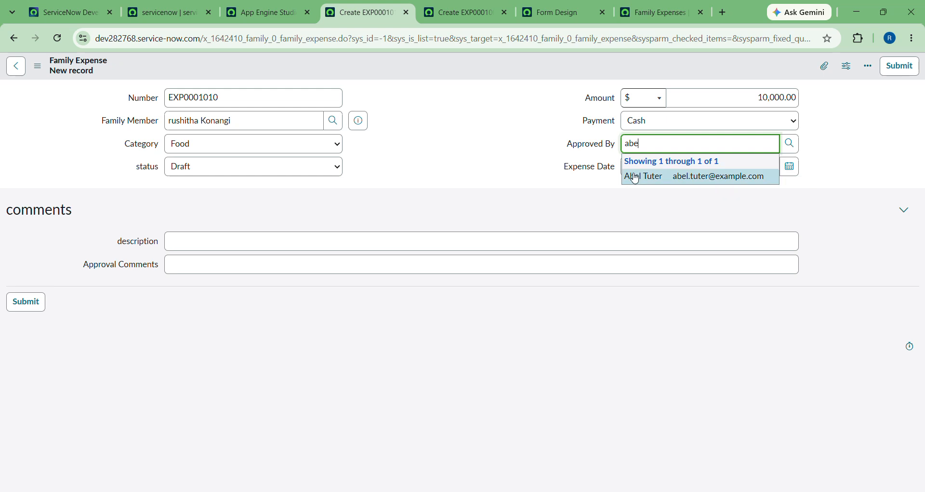
pyautogui.click(635, 174)
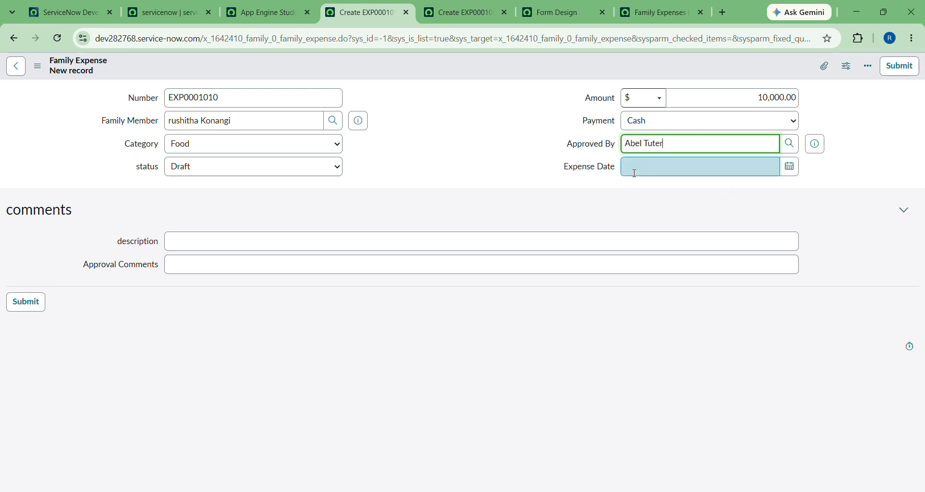
# Set the Expense Date to 2026-08-13 using the calendar
pyautogui.click(792, 171)
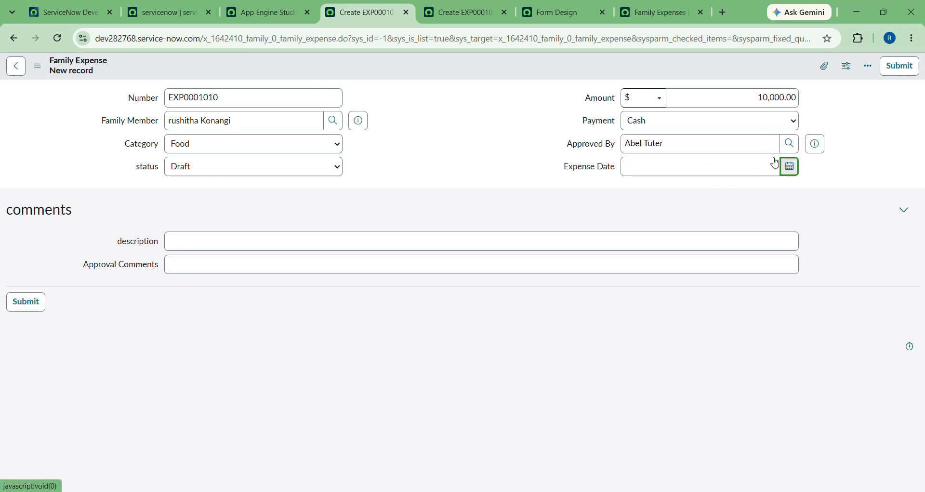
pyautogui.click(776, 164)
pyautogui.click(723, 315)
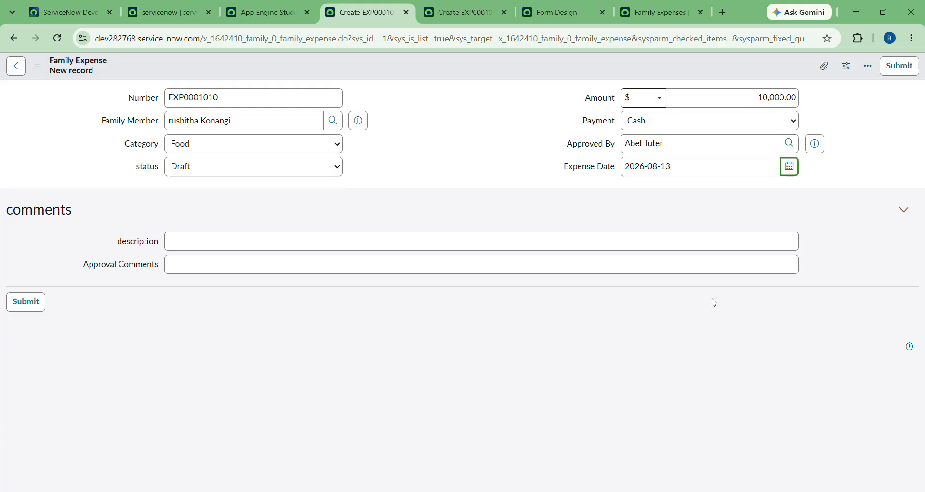
# Copy "Monthly groceries" from the ServiceNow UI Policy.txt notes in Notepad into the expense's description
pyautogui.click(200, 241)
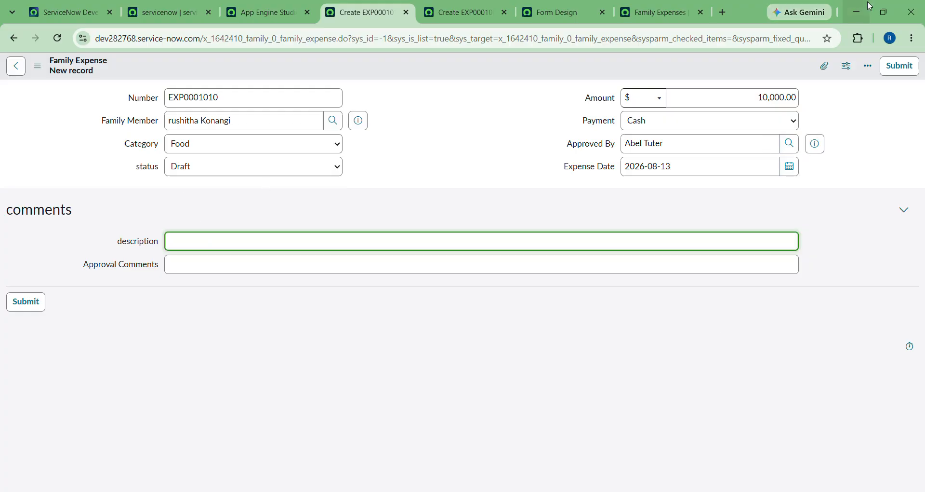
pyautogui.moveTo(884, 7)
pyautogui.click(810, 45)
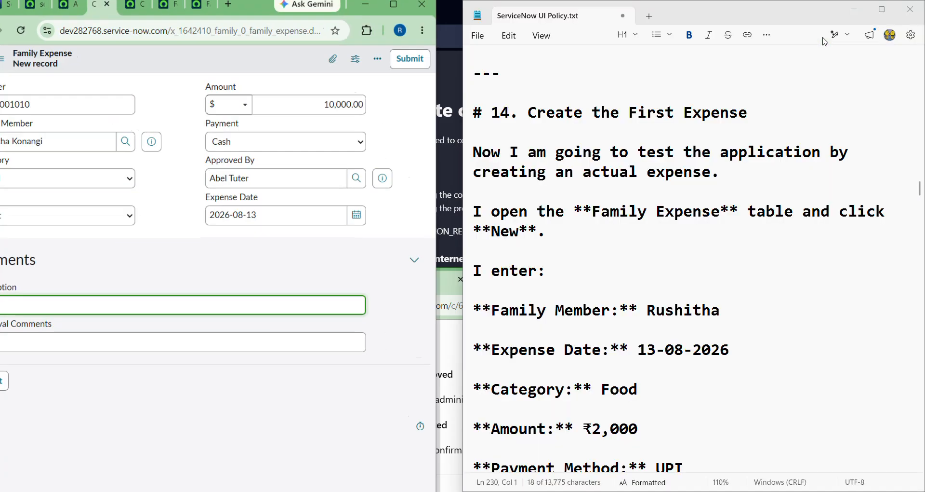
pyautogui.scroll(-3, 606, 239)
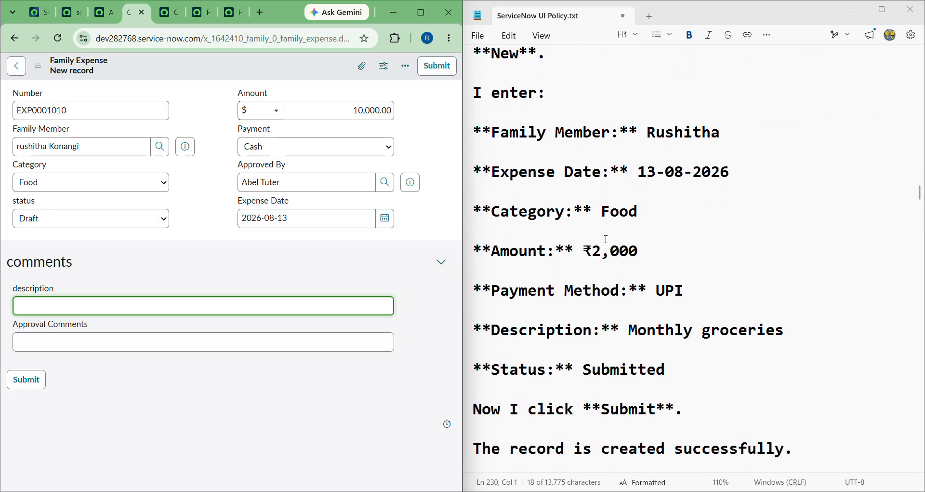
pyautogui.scroll(-1, 607, 239)
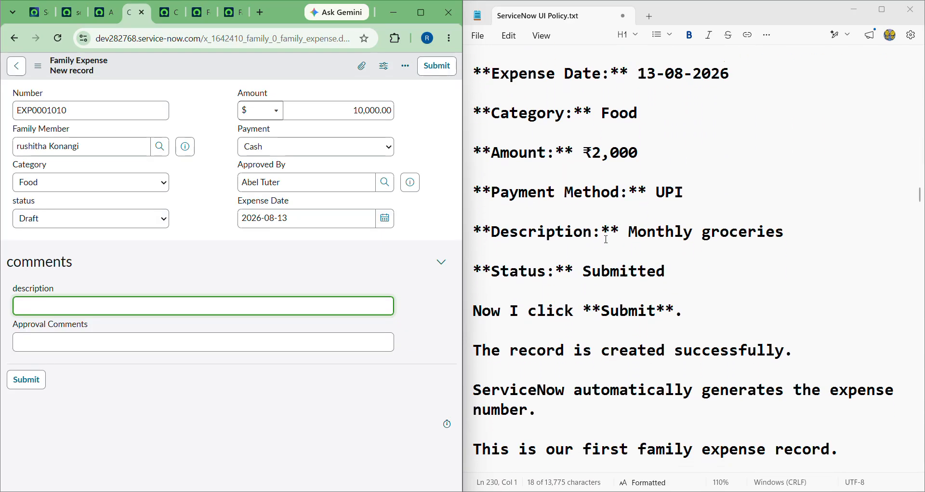
pyautogui.moveTo(794, 208); pyautogui.dragTo(631, 214)
pyautogui.hotkey('ctrl', 'c')
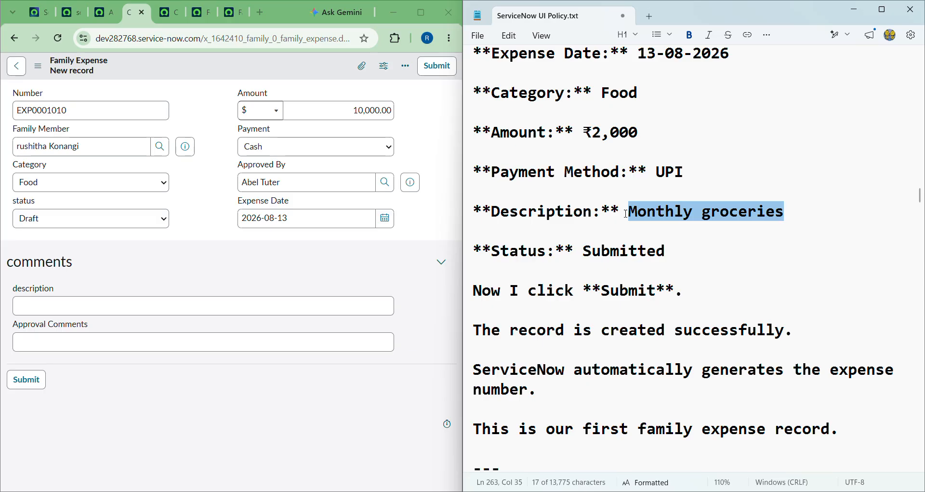
pyautogui.click(152, 302)
pyautogui.hotkey('ctrl', 'v')
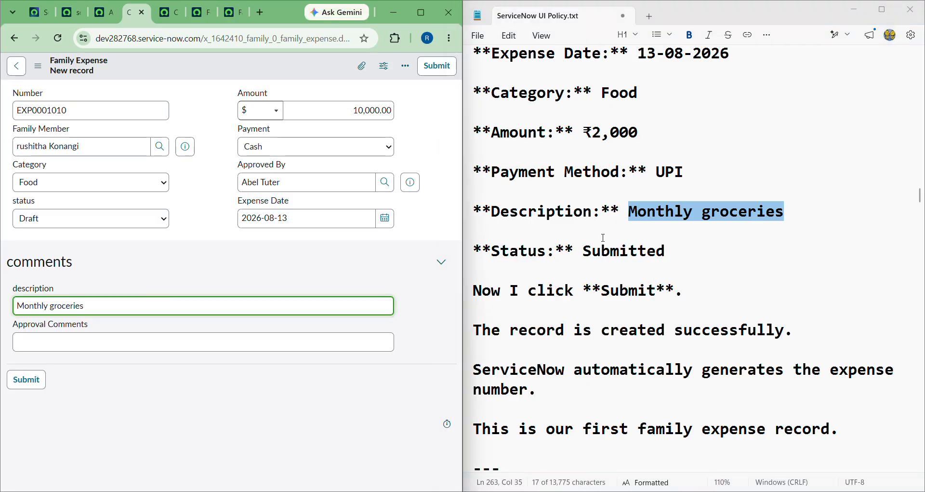
# Change the expense's status to Submitted, check the form against the notes, and submit the record
pyautogui.click(69, 221)
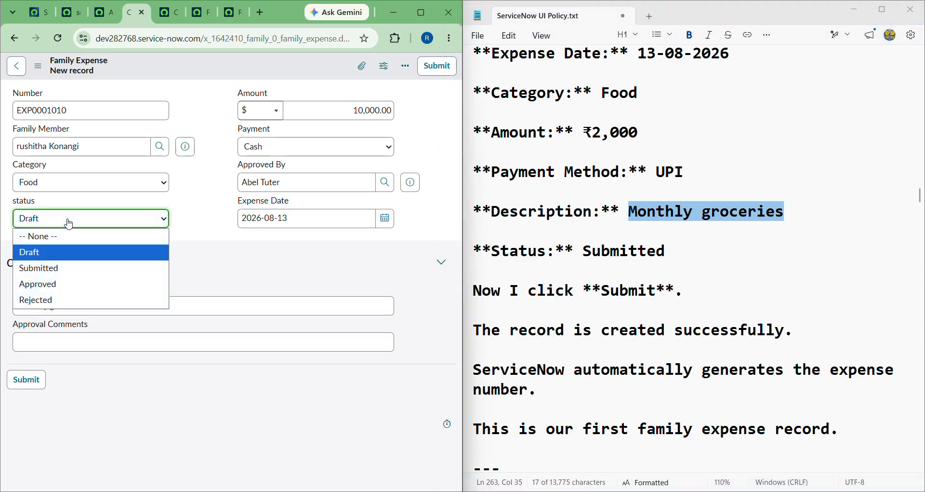
pyautogui.click(46, 271)
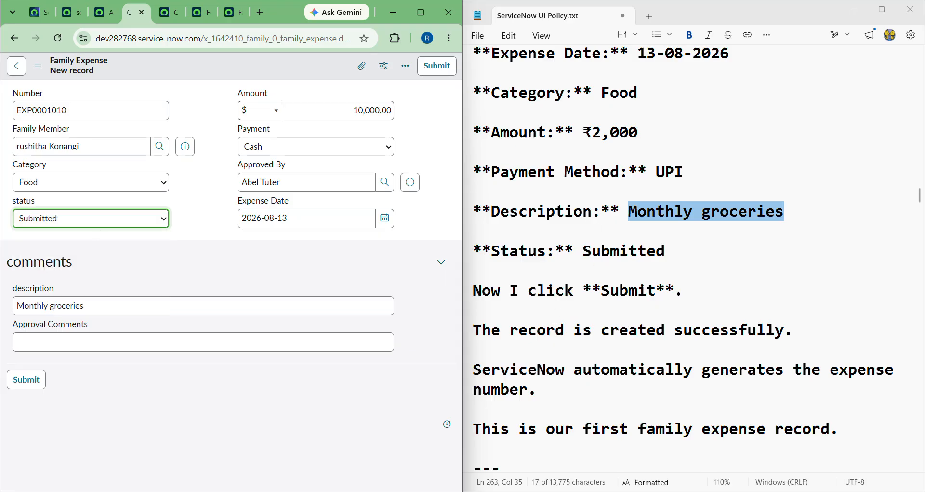
pyautogui.scroll(3, 554, 326)
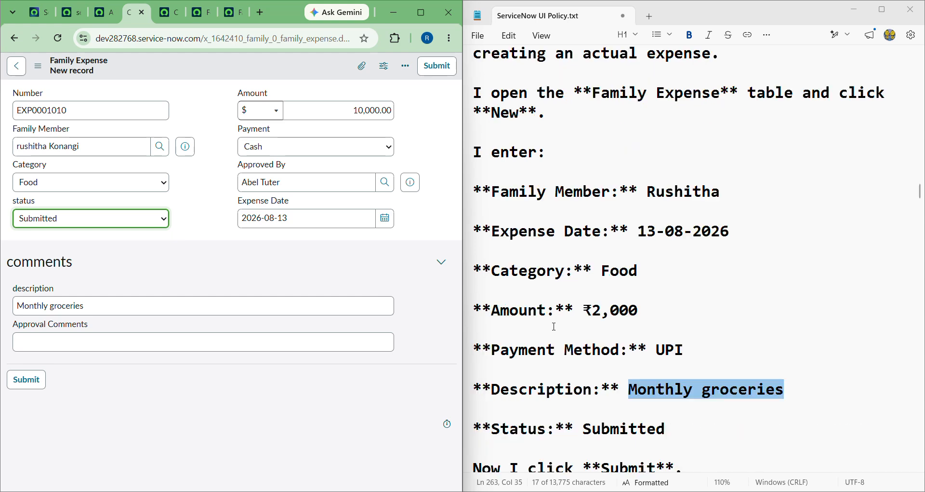
pyautogui.scroll(-3, 554, 326)
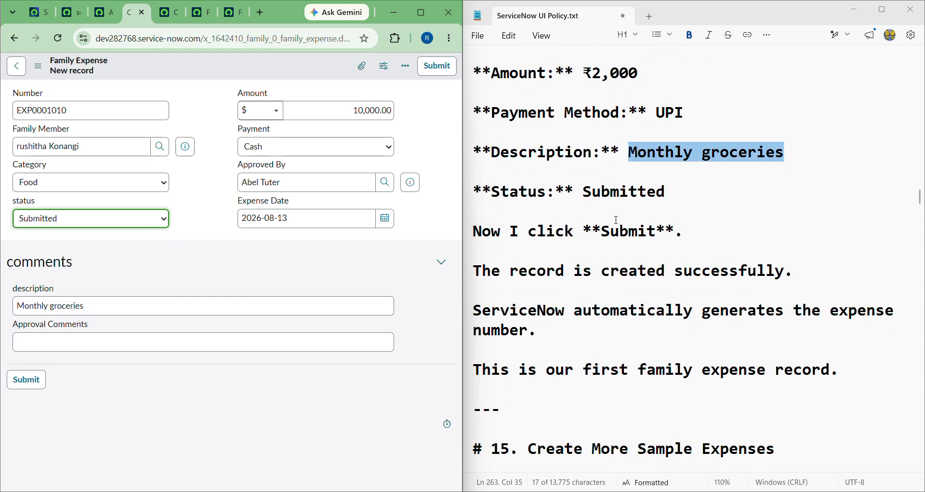
pyautogui.click(431, 73)
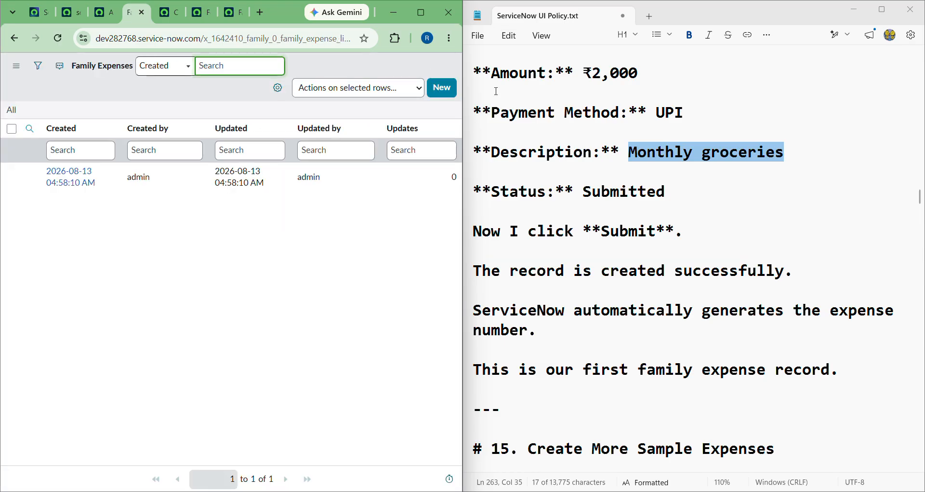
# Personalize the Family Expenses list columns, removing Updates and Updated from the selected columns
pyautogui.scroll(-4, 751, 373)
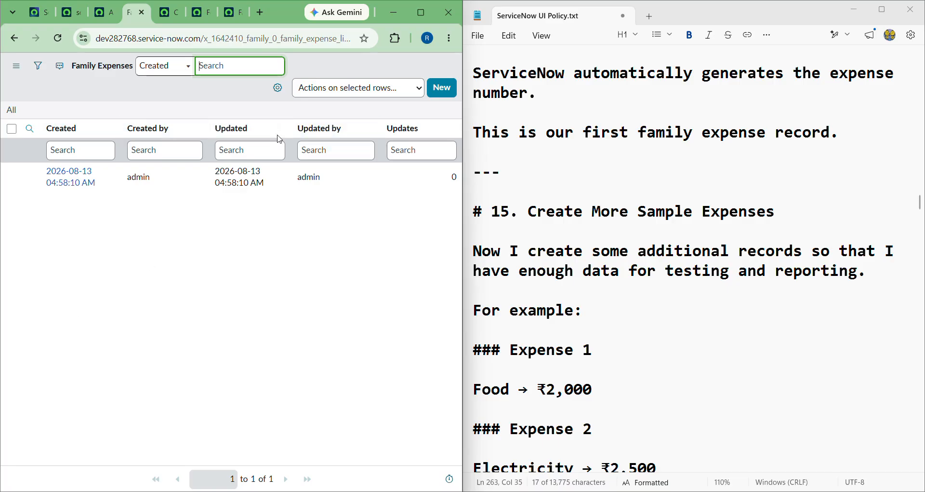
pyautogui.click(395, 96)
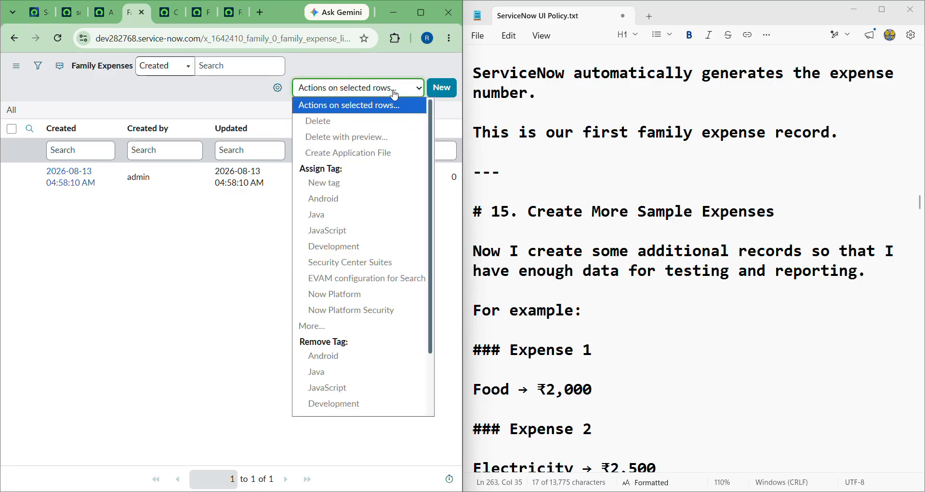
pyautogui.click(279, 88)
pyautogui.click(280, 89)
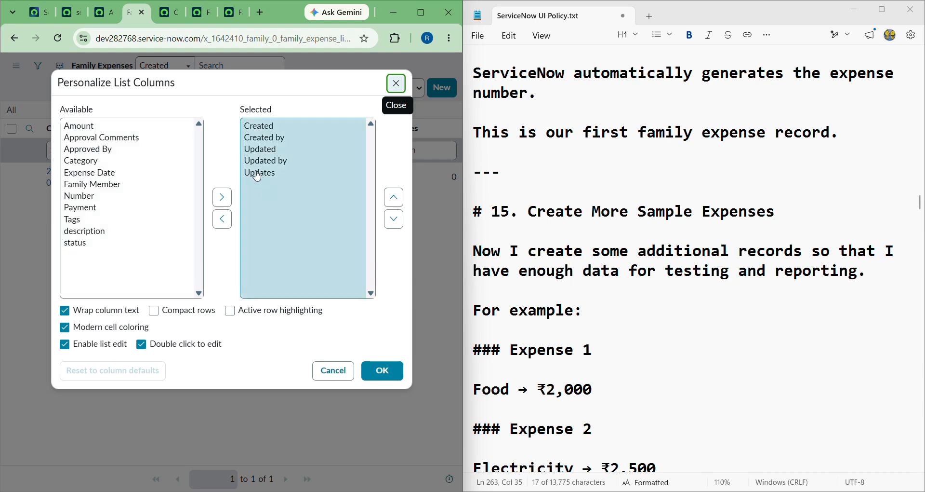
pyautogui.click(250, 174)
pyautogui.click(215, 203)
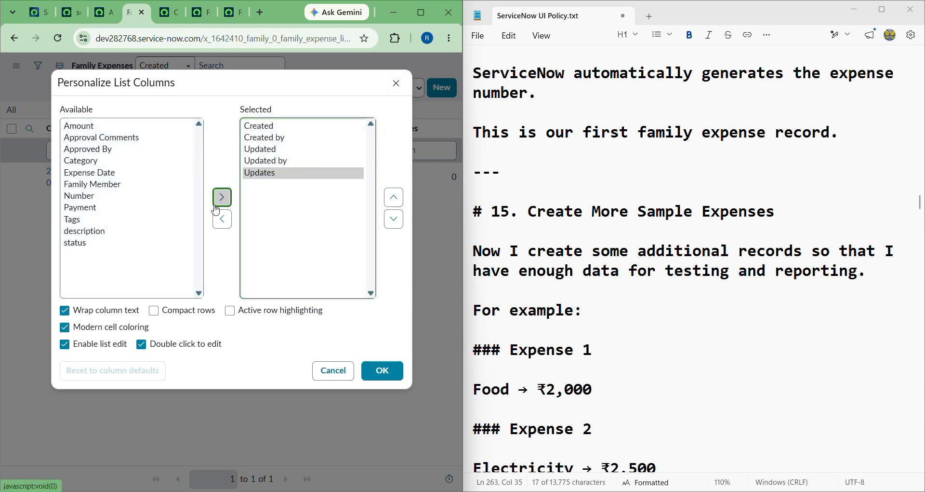
pyautogui.click(221, 220)
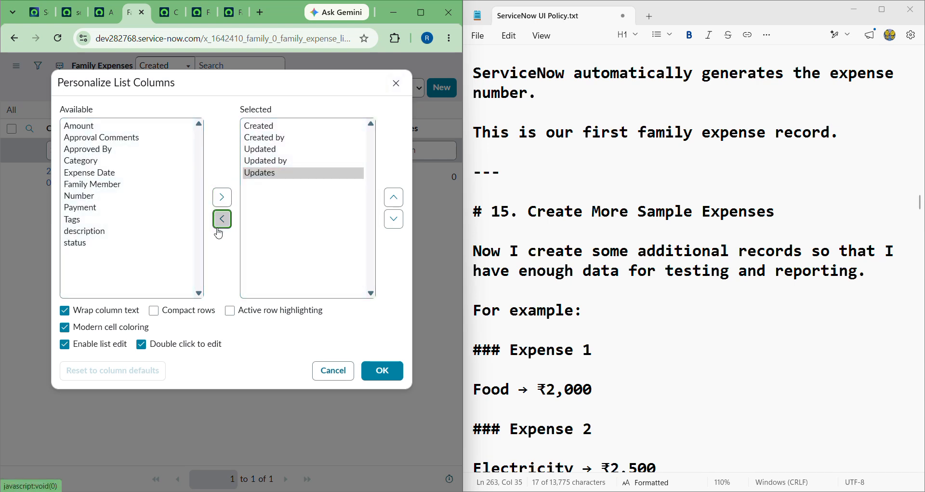
pyautogui.click(262, 150)
pyautogui.click(222, 218)
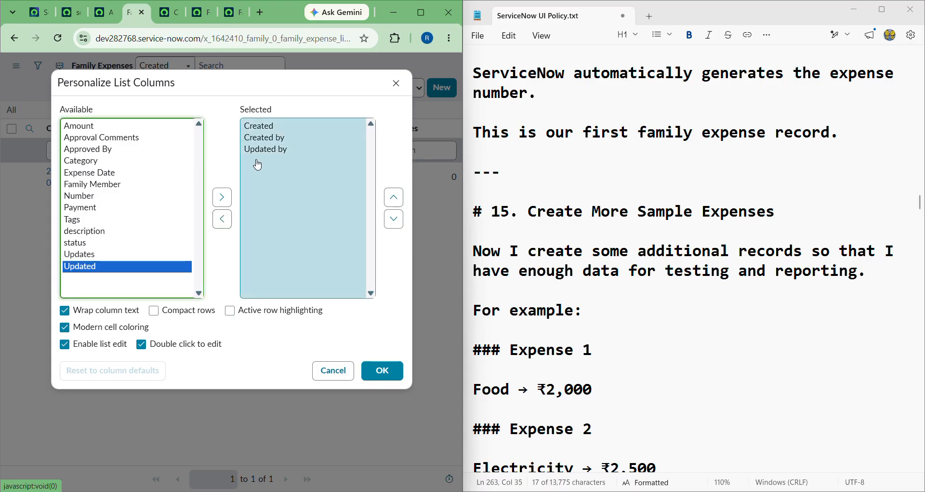
# Remove Updated by, Created by and Created from the selected list columns
pyautogui.click(263, 161)
pyautogui.click(222, 220)
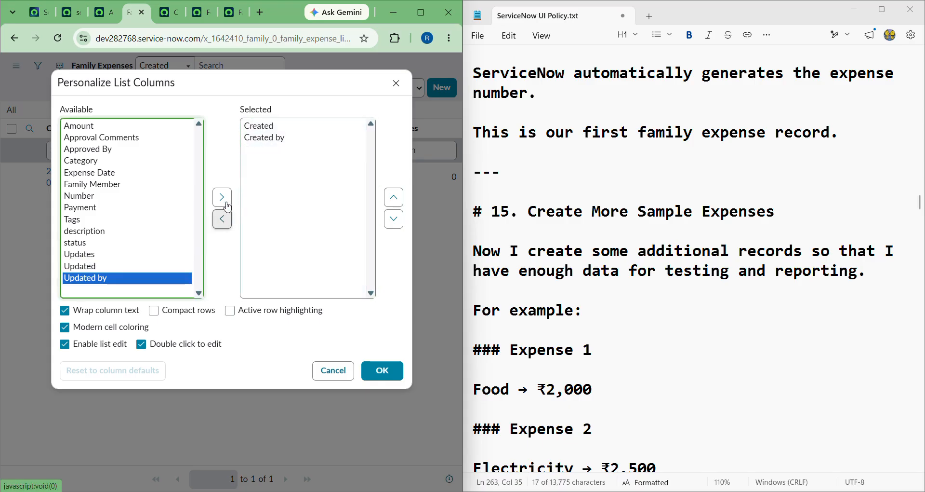
pyautogui.click(265, 137)
pyautogui.click(222, 219)
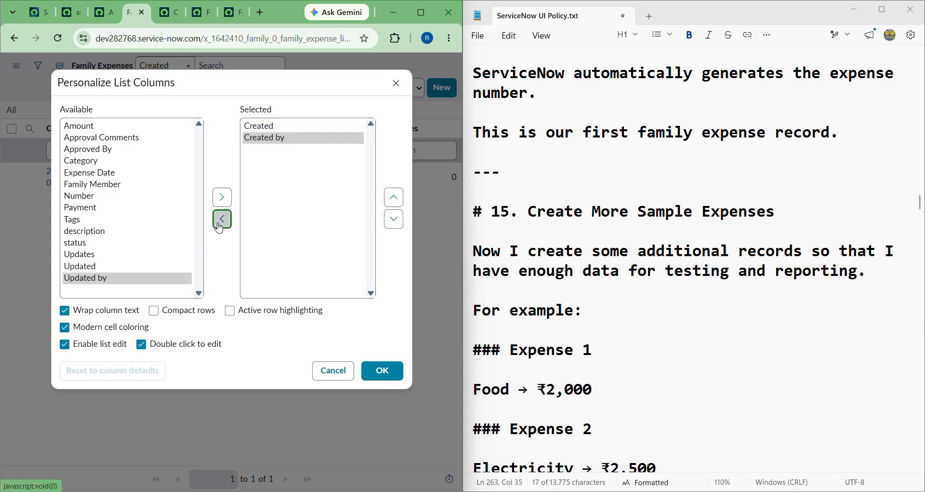
pyautogui.click(262, 126)
pyautogui.click(222, 219)
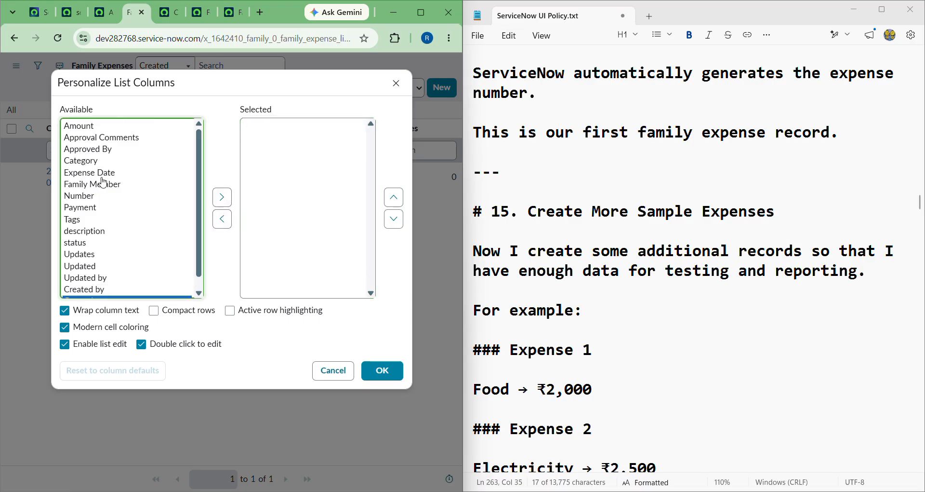
# Add Number, Family Member and Category to the selected list columns, in that order
pyautogui.click(83, 198)
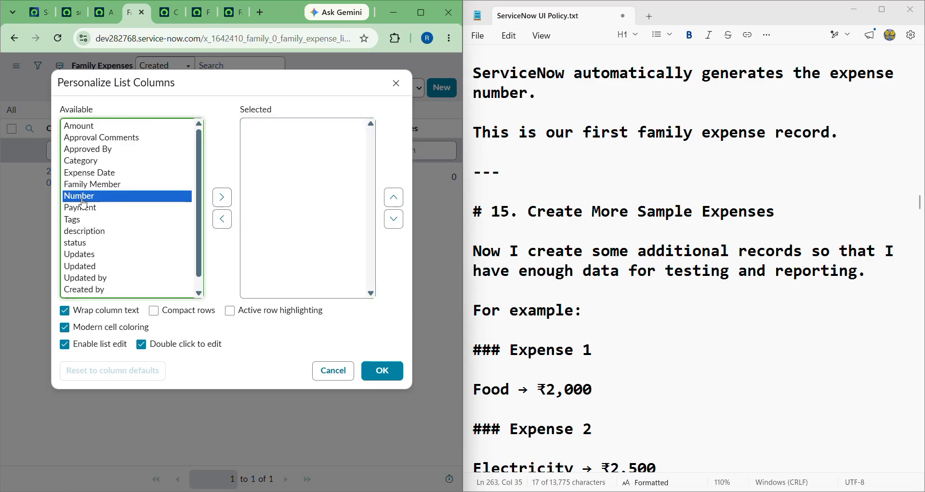
pyautogui.click(225, 198)
pyautogui.click(126, 184)
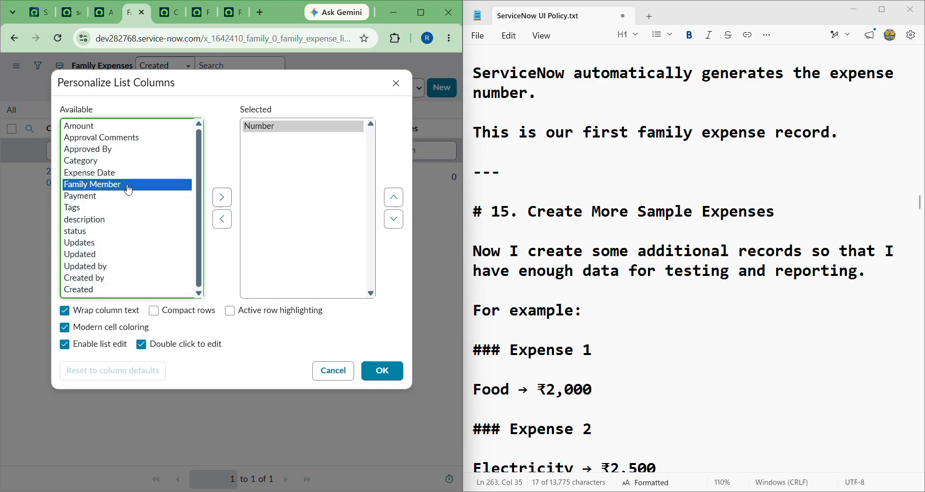
pyautogui.click(223, 206)
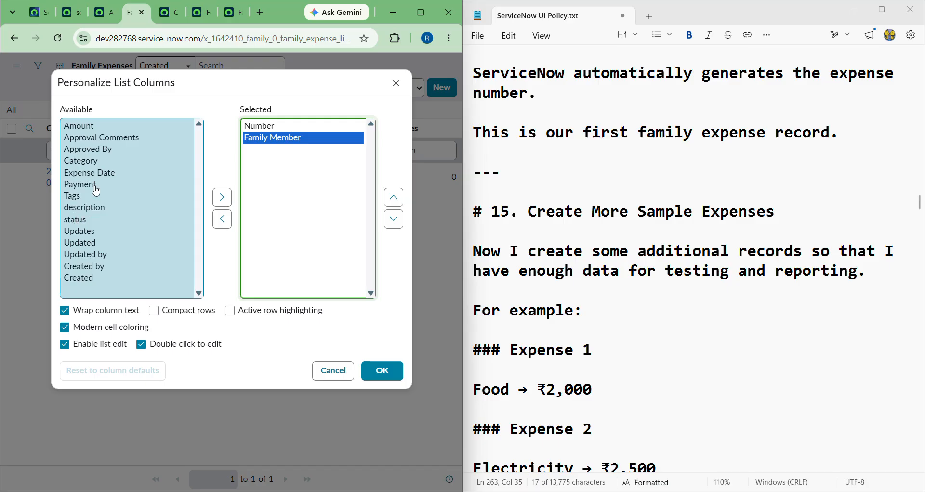
pyautogui.click(88, 163)
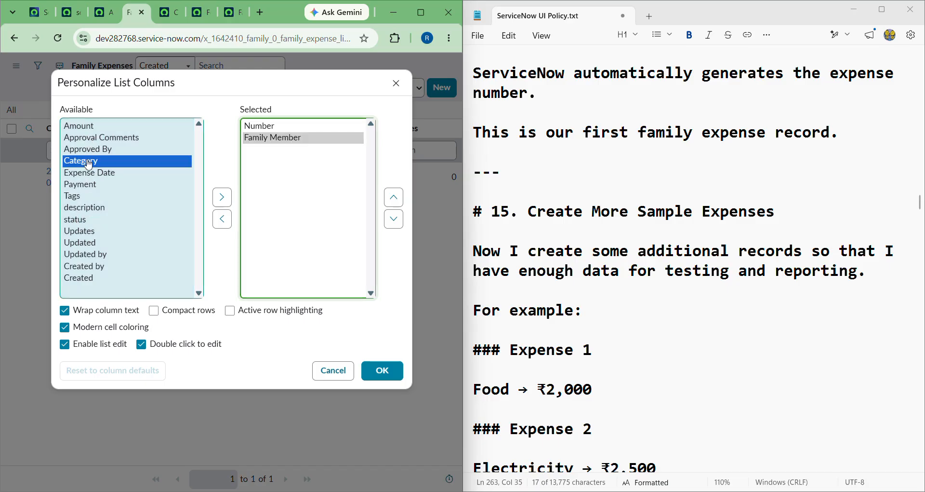
pyautogui.click(222, 198)
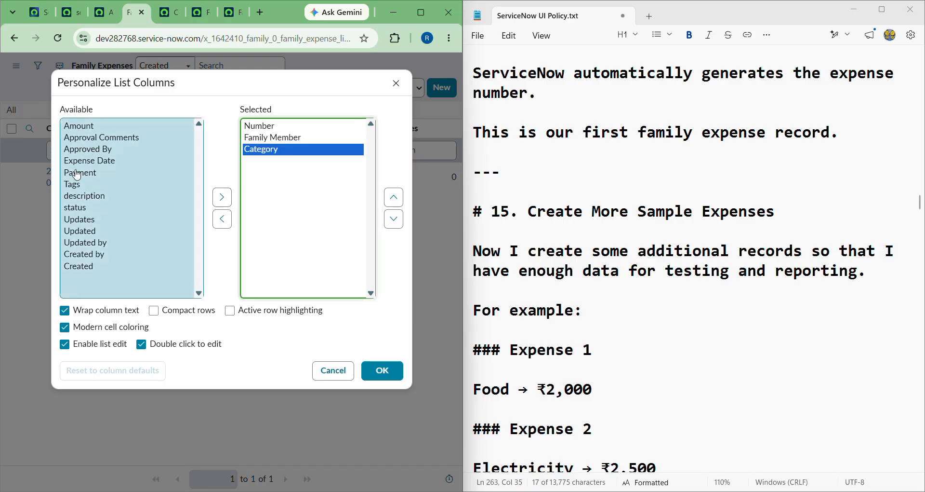
# Add status and Payment to the selected list columns after Category
pyautogui.click(77, 196)
pyautogui.click(77, 208)
pyautogui.click(221, 197)
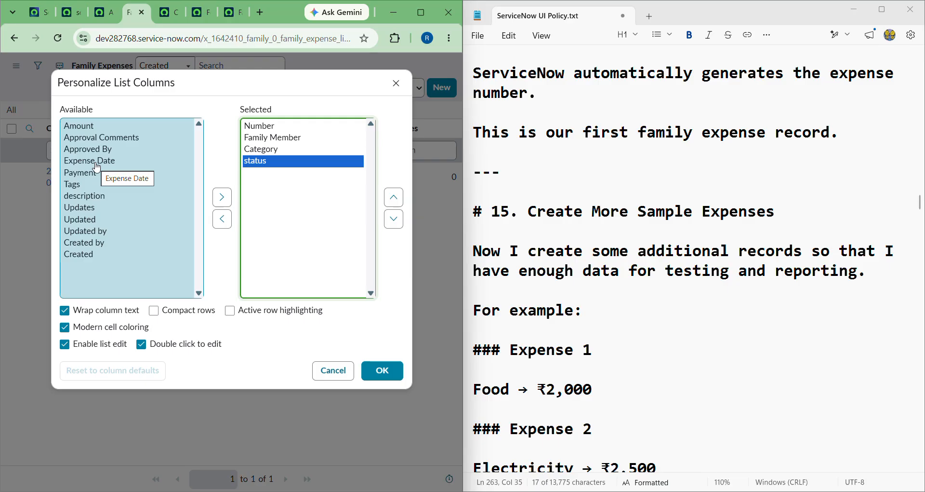
pyautogui.click(89, 178)
pyautogui.click(222, 197)
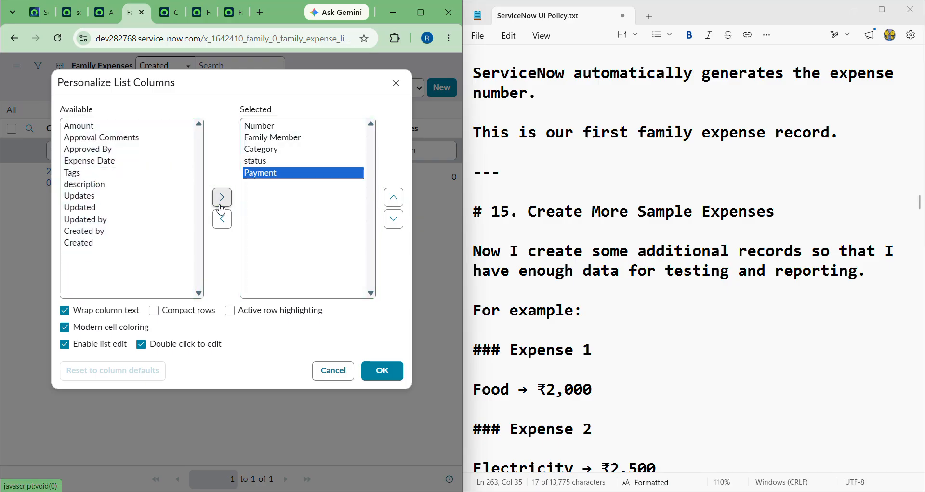
# Add Expense Date, Approved By and Amount to the selected list columns
pyautogui.click(88, 152)
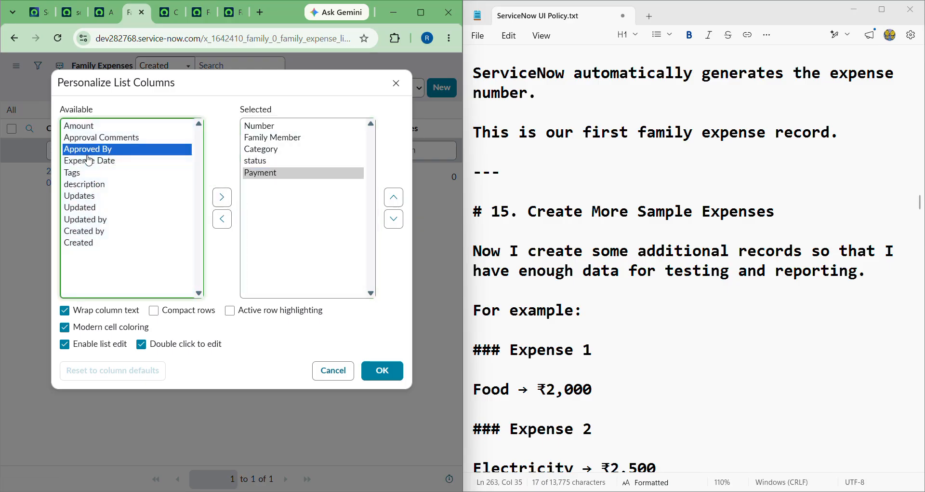
pyautogui.click(107, 162)
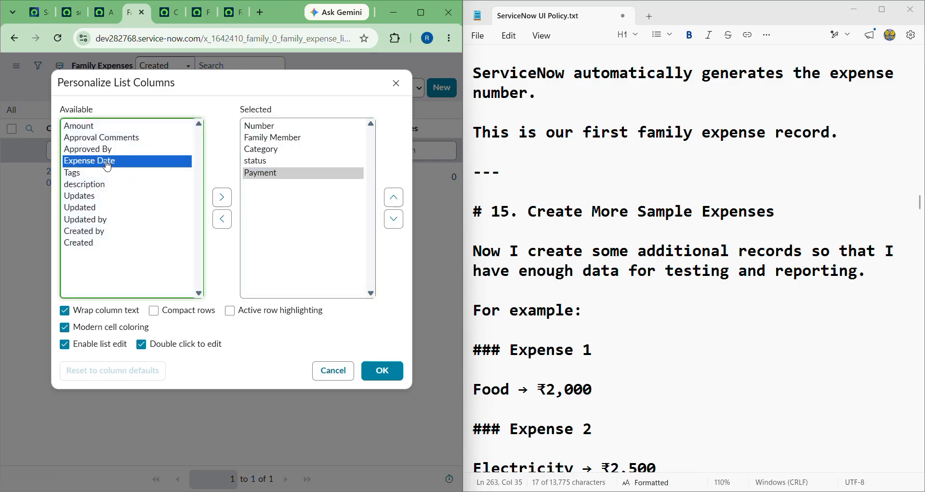
pyautogui.click(226, 197)
pyautogui.click(126, 150)
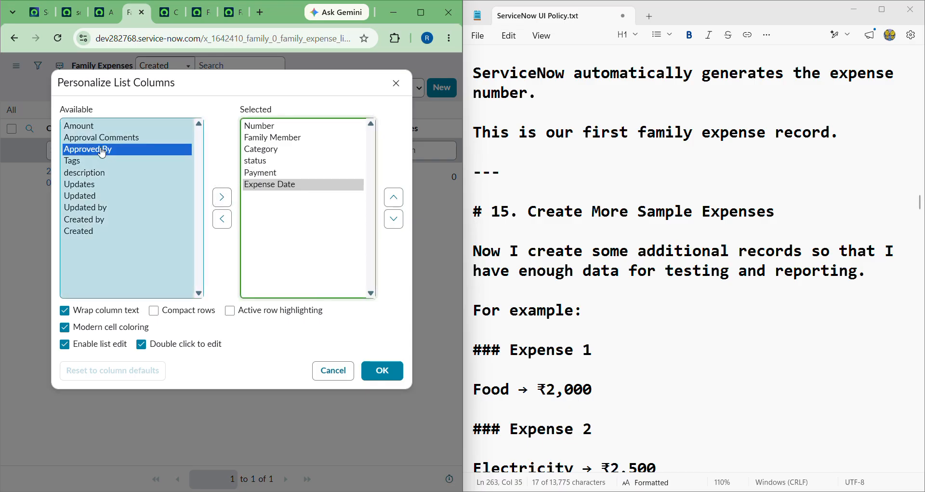
pyautogui.click(222, 197)
pyautogui.click(84, 127)
pyautogui.click(221, 197)
# Add description and Approval Comments to the selected list columns, leaving Tags and the system fields out
pyautogui.click(115, 149)
pyautogui.keyDown('shift'); pyautogui.click(145, 208); pyautogui.keyUp('shift')
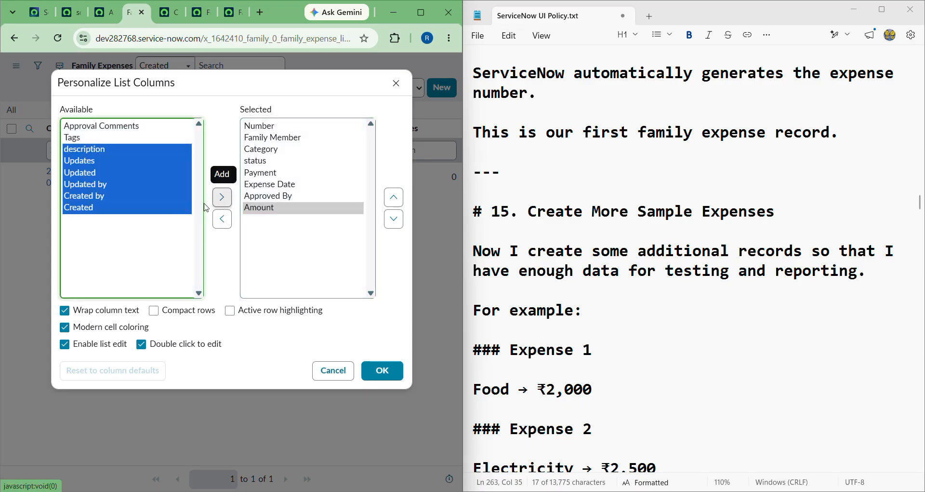
pyautogui.click(221, 135)
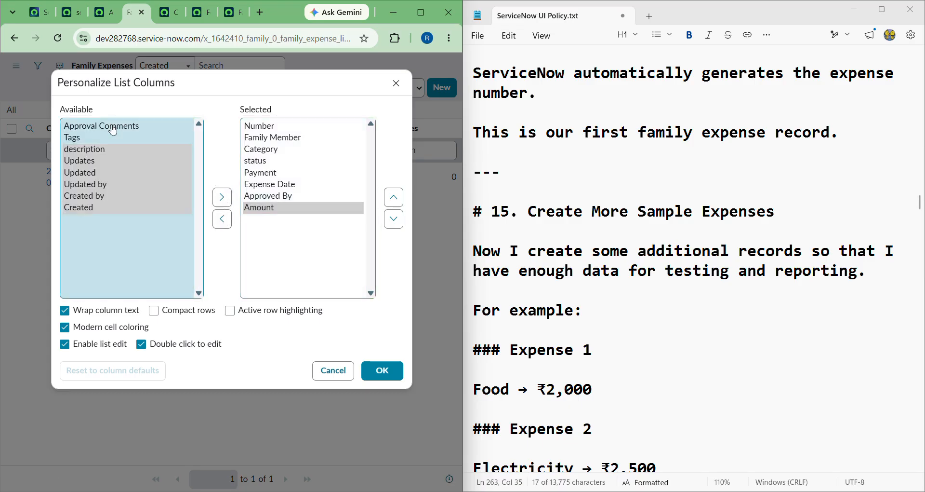
pyautogui.click(99, 149)
pyautogui.click(228, 204)
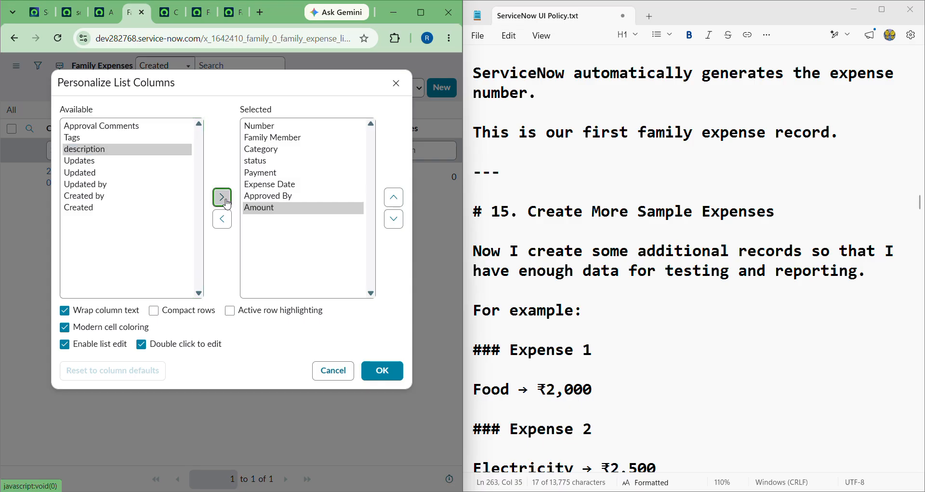
pyautogui.click(123, 129)
pyautogui.click(222, 201)
# Move Amount up to directly above Payment in the column order and apply the list layout
pyautogui.click(273, 220)
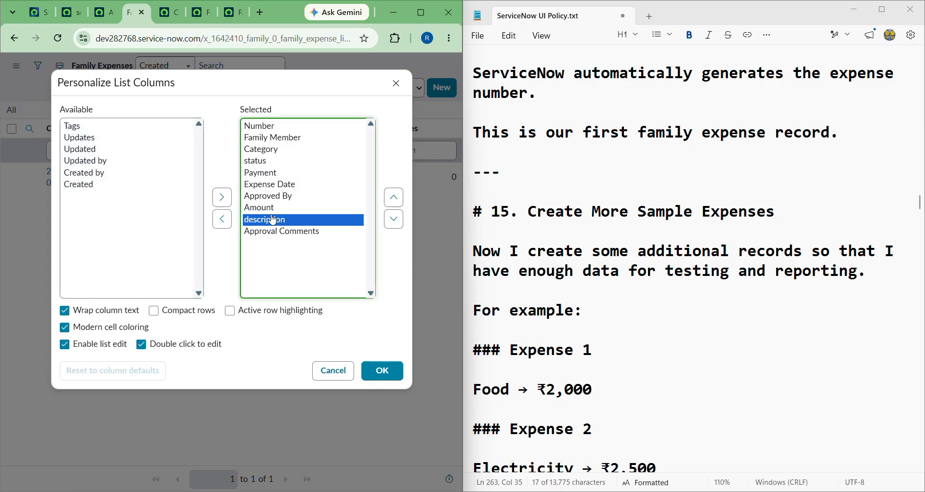
pyautogui.click(268, 208)
pyautogui.click(394, 197)
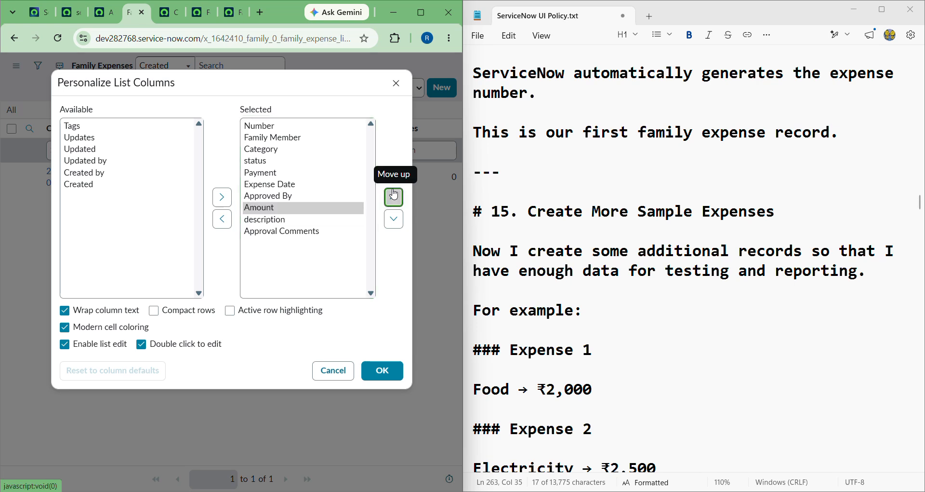
pyautogui.click(393, 195)
pyautogui.click(394, 196)
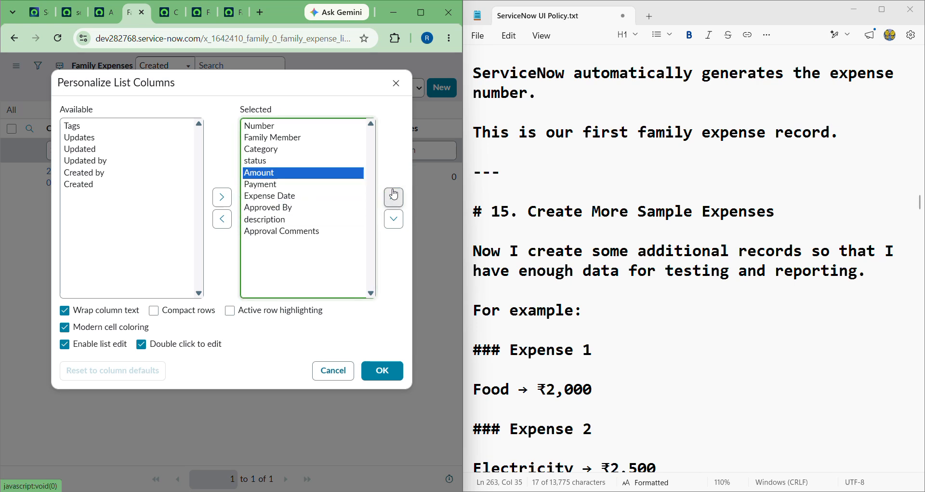
pyautogui.click(384, 372)
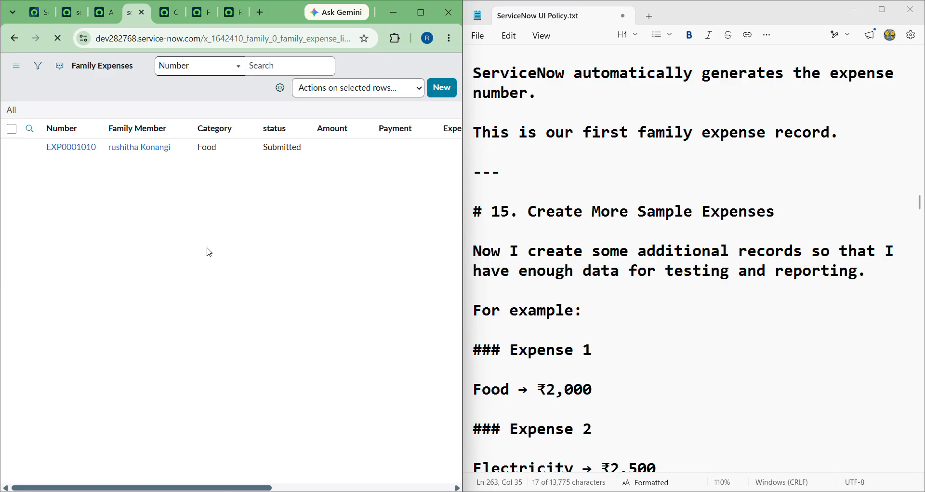
# Review the expense list in a maximized window, start a new Family Expense record, and tile the browser beside Notepad
pyautogui.moveTo(294, 12); pyautogui.dragTo(335, 49)
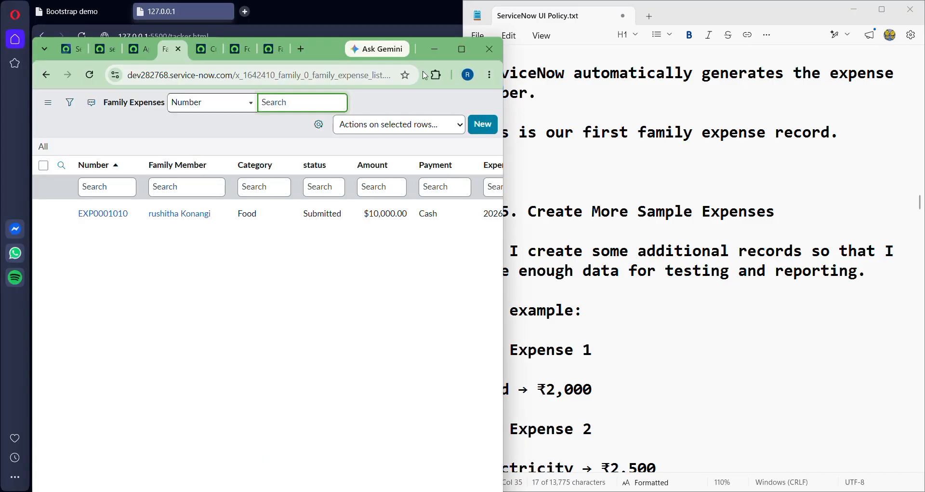
pyautogui.click(461, 50)
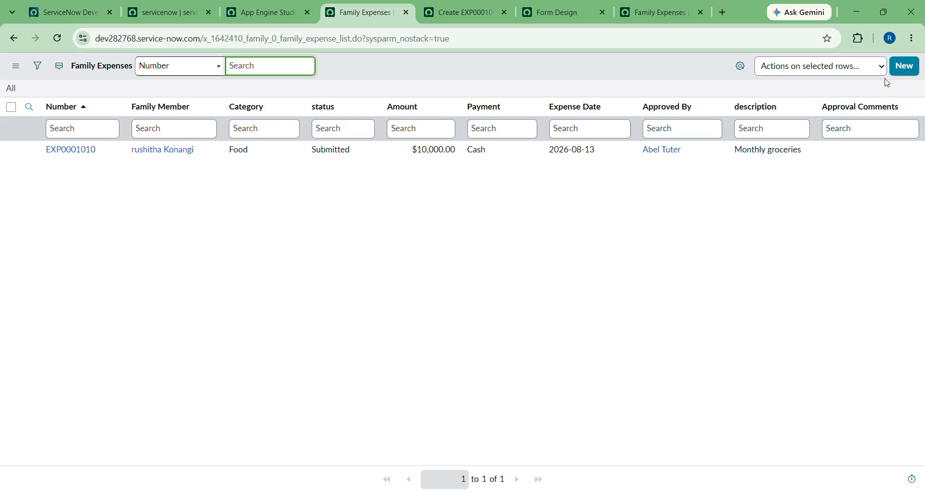
pyautogui.click(900, 75)
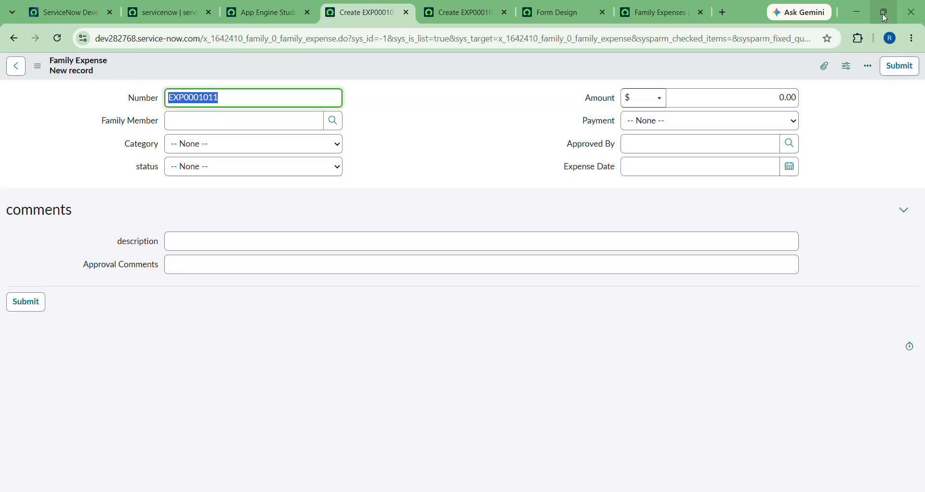
pyautogui.moveTo(879, 19)
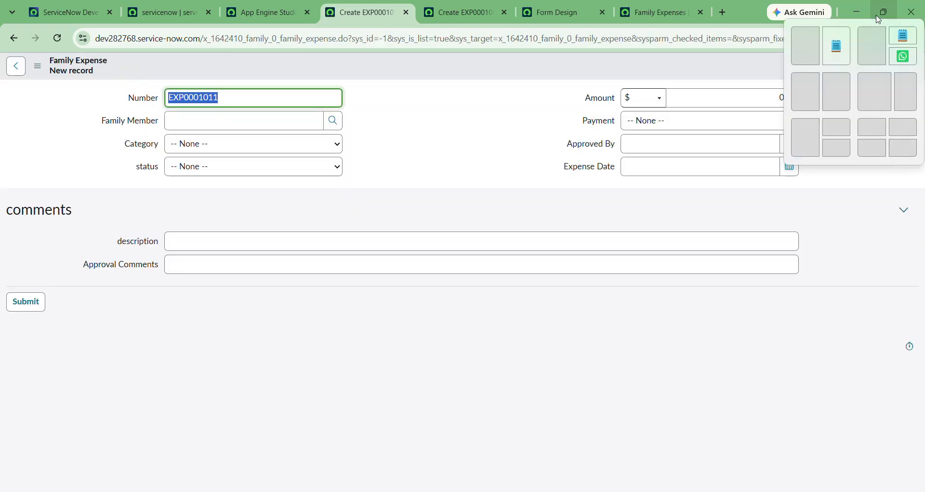
pyautogui.click(835, 37)
# Check the sample expenses in the Notepad notes and set the new record's Family Member to survey user using the lookup list
pyautogui.scroll(-2, 639, 297)
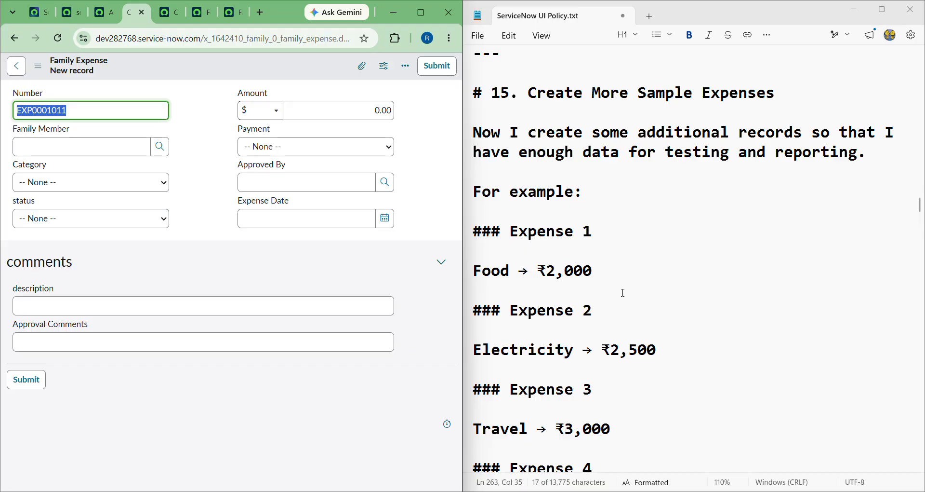
pyautogui.scroll(-4, 574, 329)
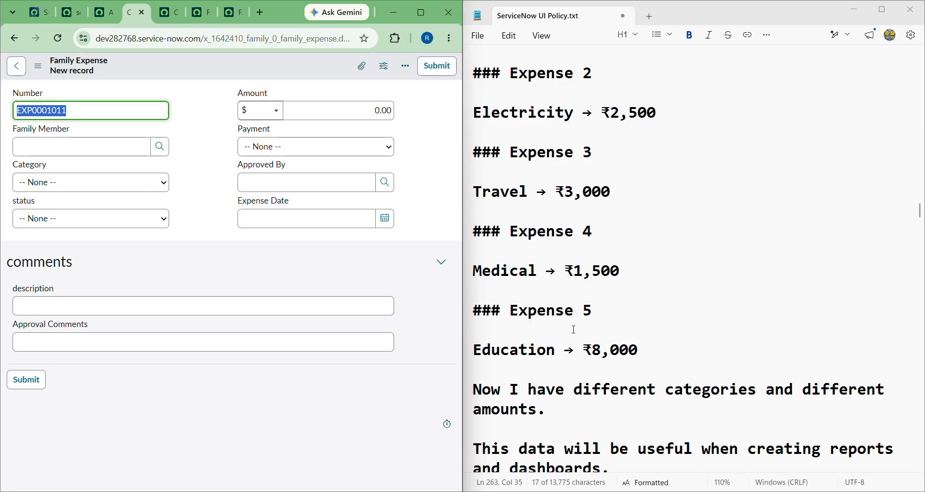
pyautogui.scroll(1, 574, 329)
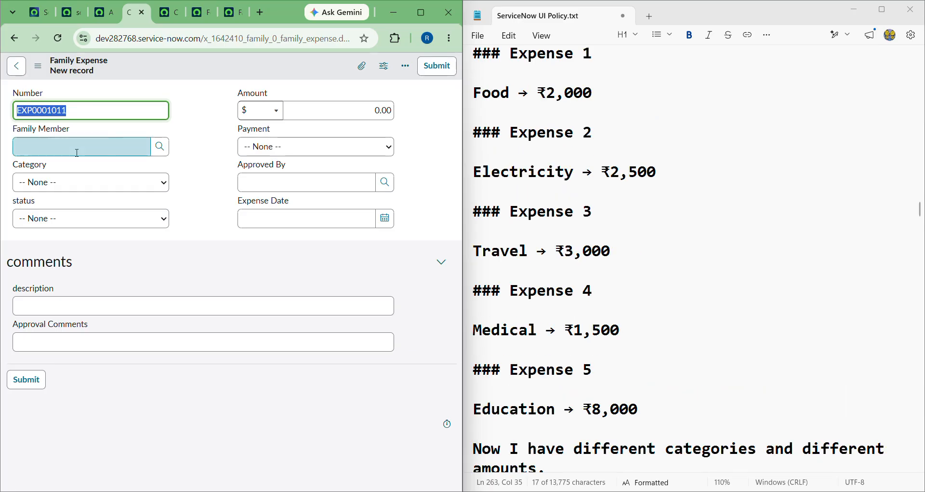
pyautogui.click(167, 149)
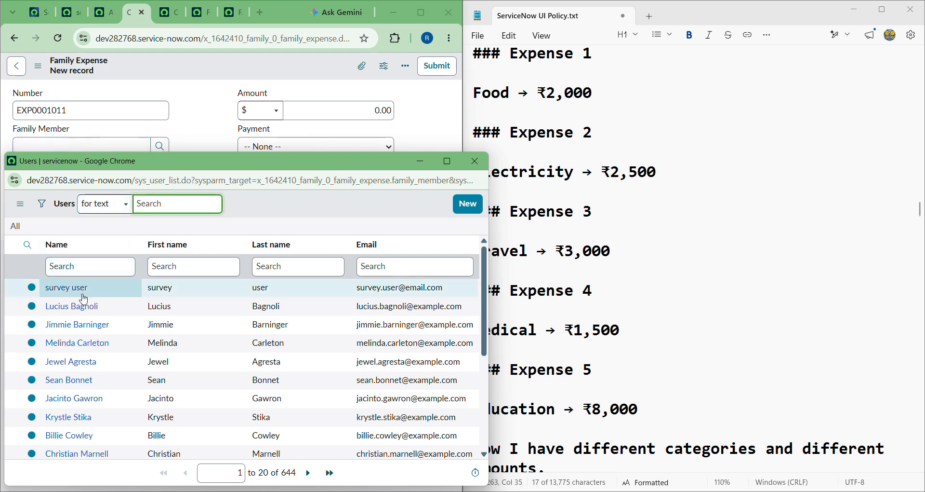
pyautogui.click(58, 288)
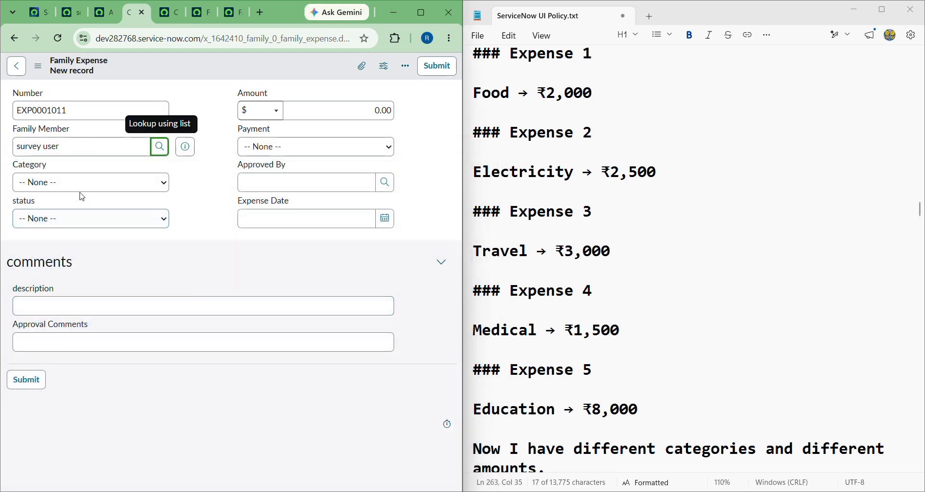
# Set the new expense record's Category to Medical and its status to Submitted
pyautogui.click(75, 185)
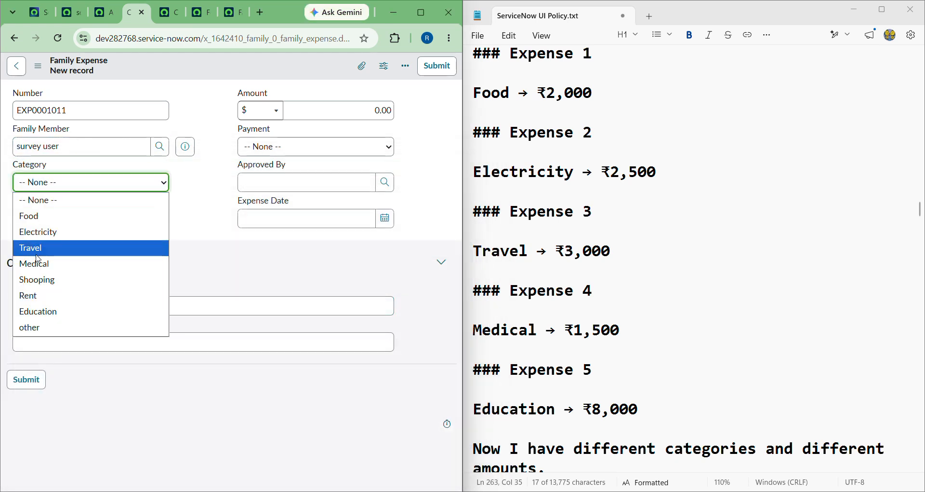
pyautogui.click(53, 260)
pyautogui.click(82, 221)
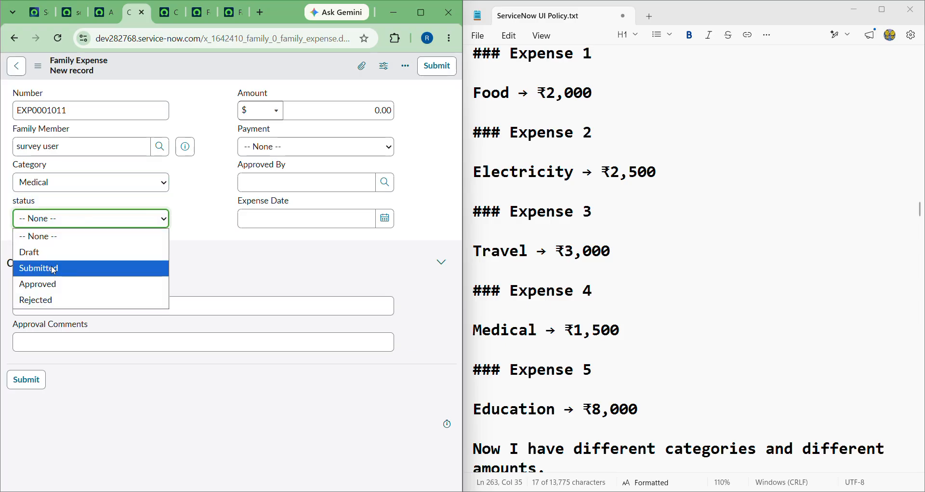
pyautogui.click(54, 269)
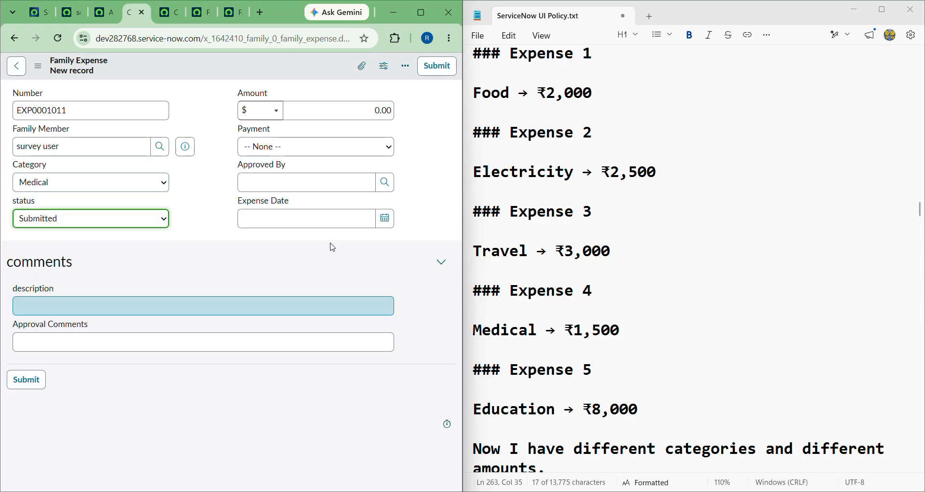
# Enter an Amount of $150,000.00 and choose UPI as the Payment method for the medical expense
pyautogui.click(331, 115)
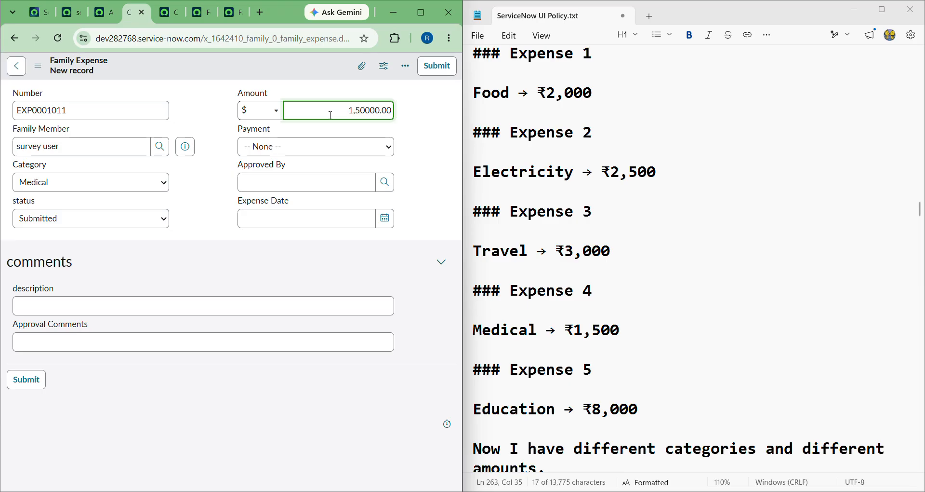
pyautogui.click(322, 147)
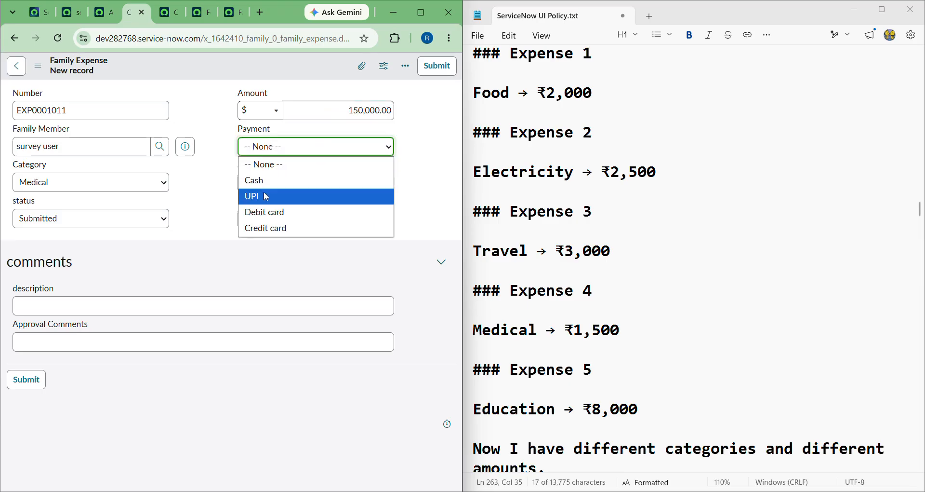
pyautogui.click(265, 193)
# Fill Approved By with the non-recent user suggested for "ab" and set the medical expense's Expense Date to 2026-08-14
pyautogui.click(281, 186)
pyautogui.click(384, 186)
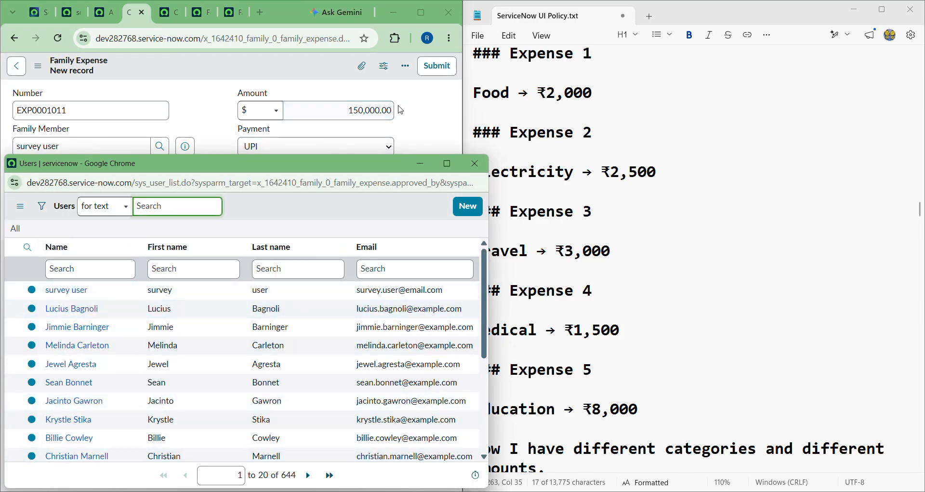
pyautogui.click(346, 146)
pyautogui.click(304, 187)
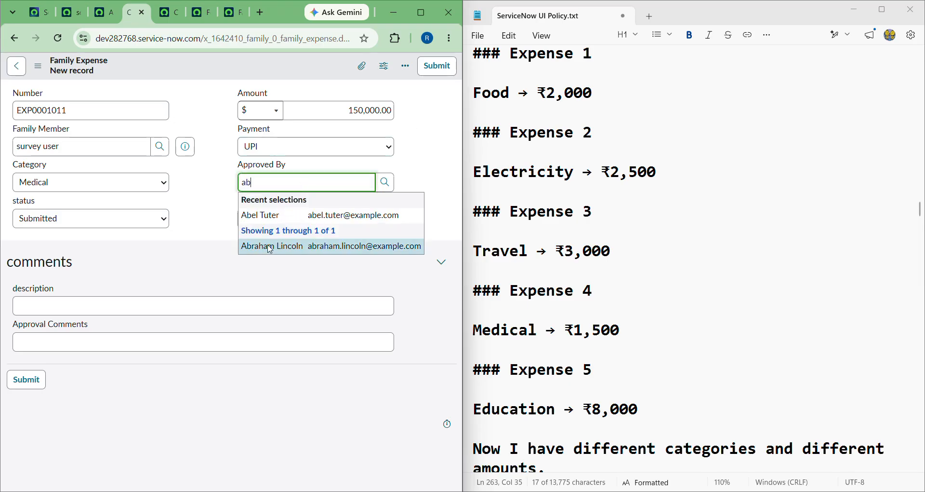
pyautogui.click(271, 246)
pyautogui.click(282, 218)
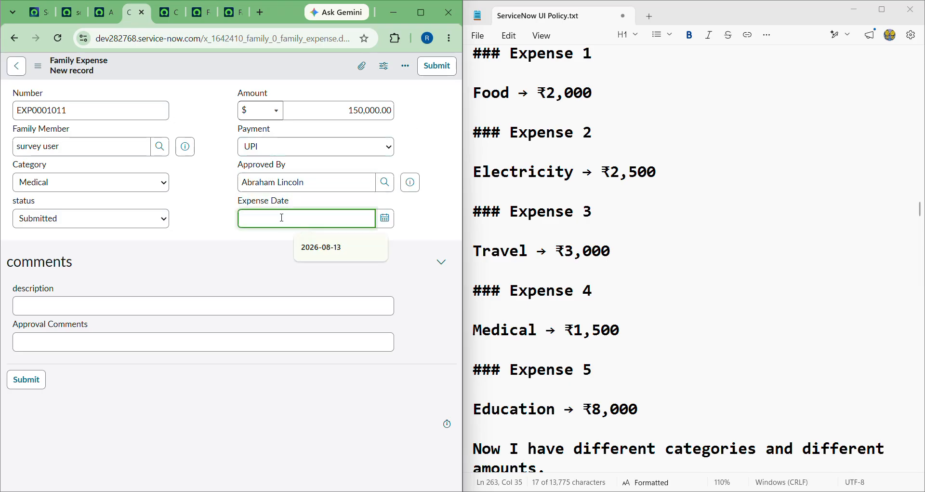
pyautogui.click(388, 212)
pyautogui.click(343, 298)
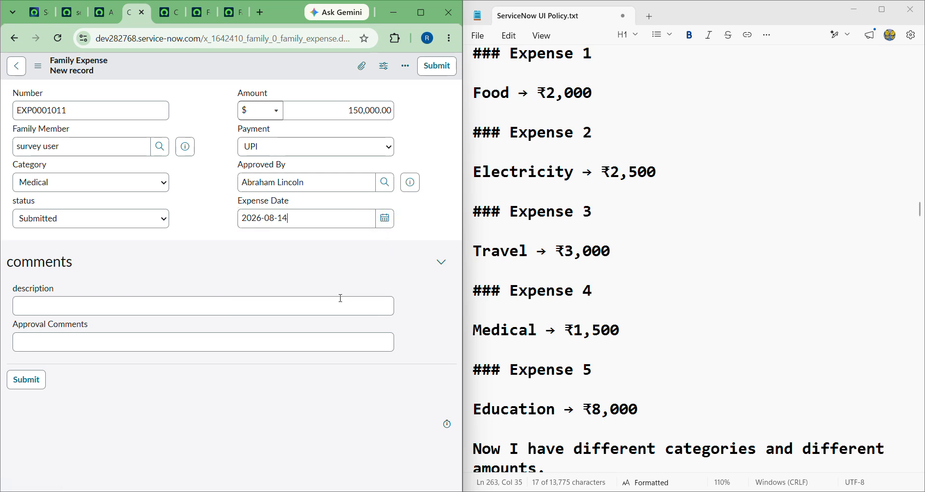
# Enter the description "this is medical expenses" and submit the expense record
pyautogui.tripleClick(99, 320)
pyautogui.click(95, 303)
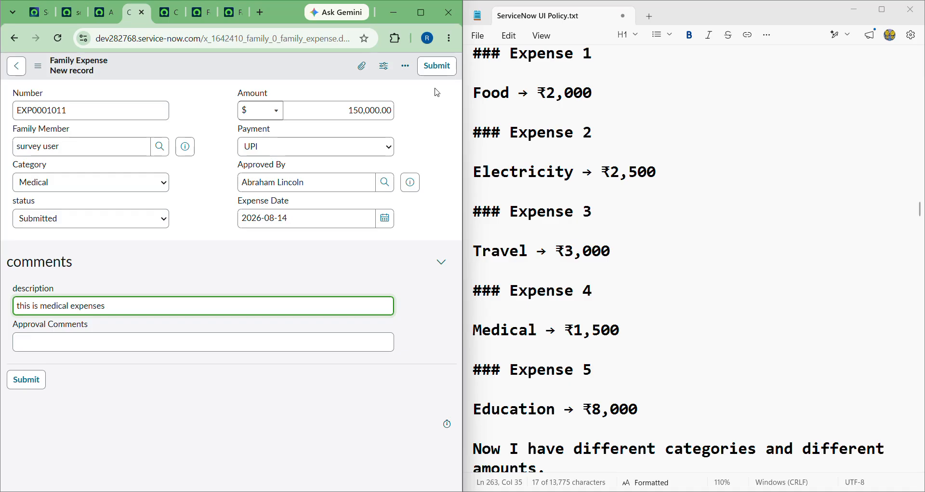
pyautogui.click(439, 67)
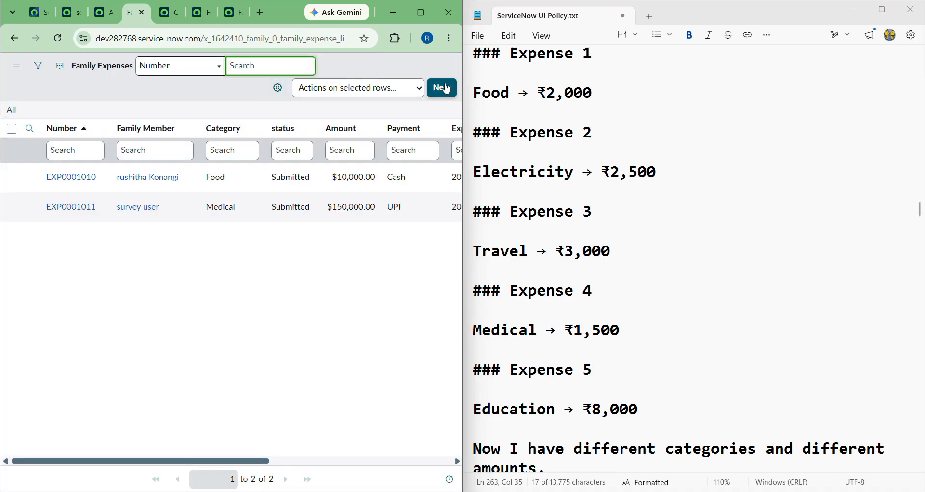
# Start another Family Expense record and fill Family Member with the user suggested for "ab"
pyautogui.click(446, 88)
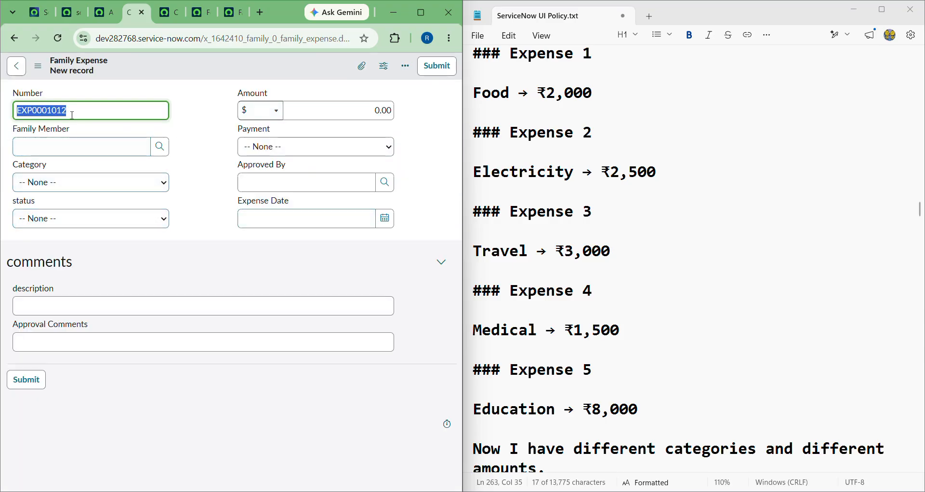
pyautogui.click(160, 146)
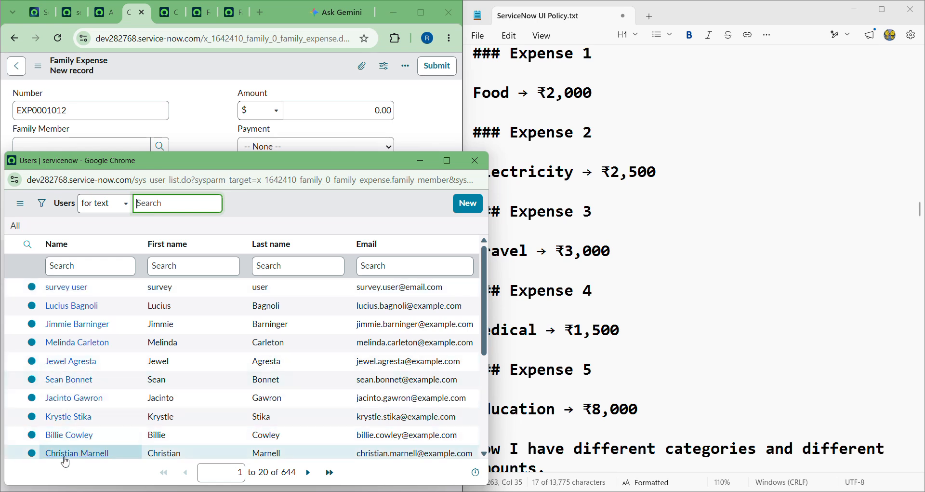
pyautogui.click(94, 140)
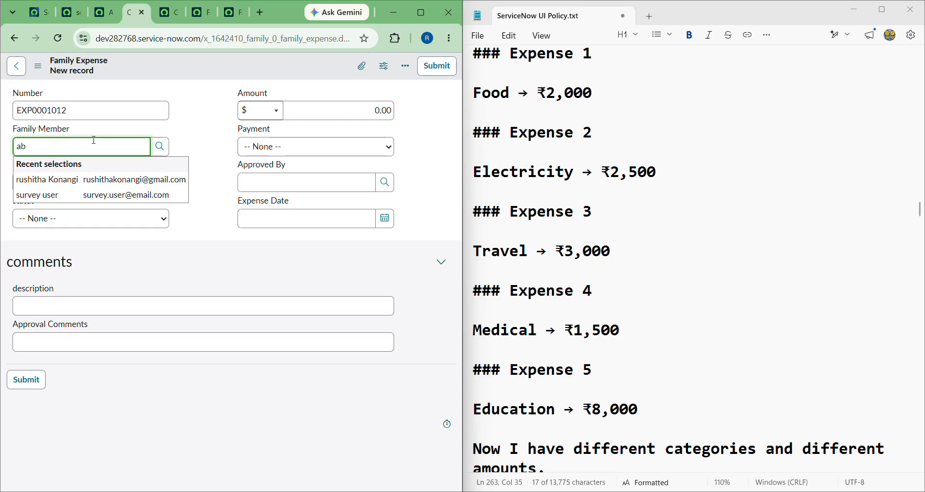
pyautogui.write('ab')
pyautogui.click(35, 180)
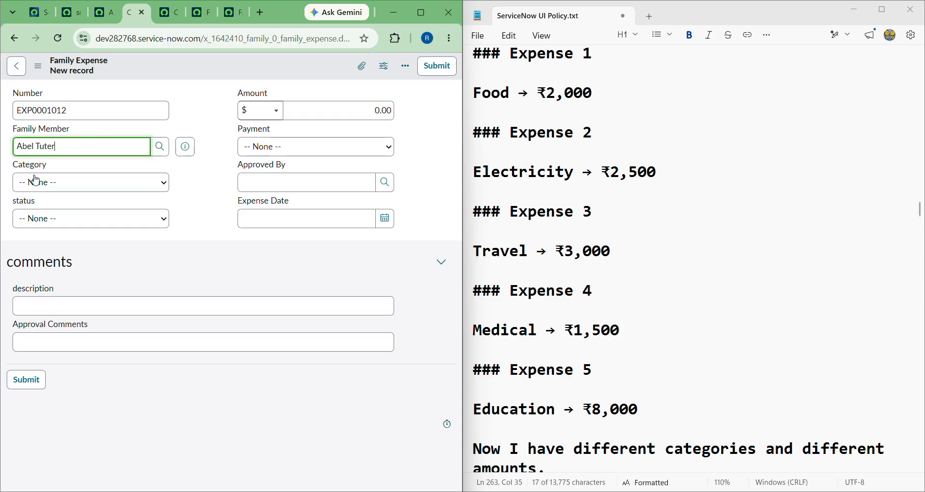
# Set the second new record's Category to Electricity and its status to Approved
pyautogui.click(62, 183)
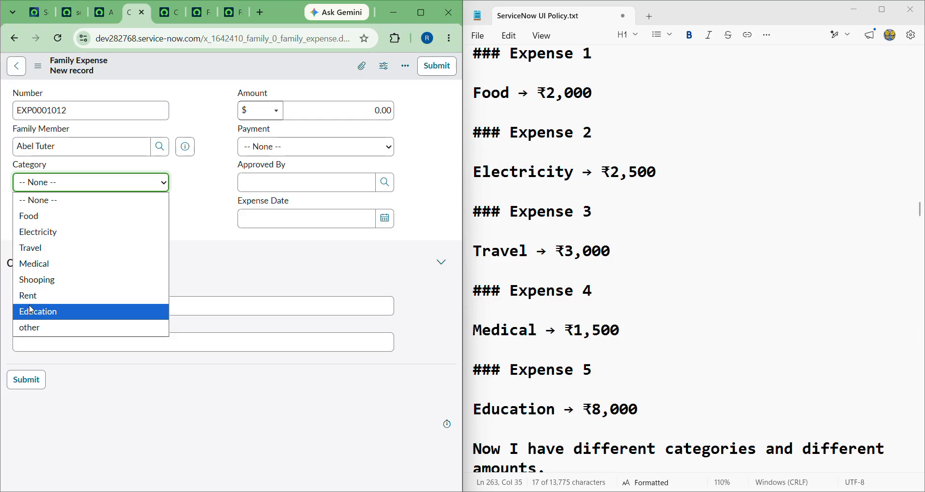
pyautogui.click(39, 232)
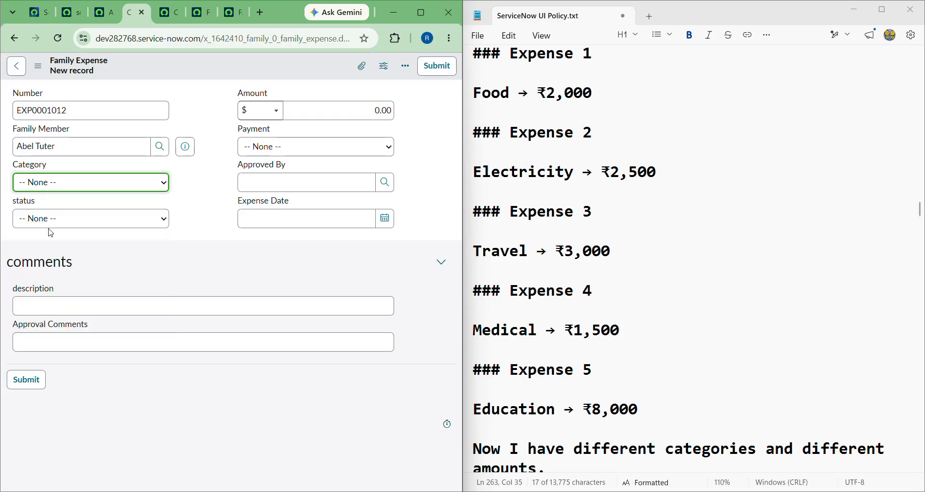
pyautogui.click(70, 219)
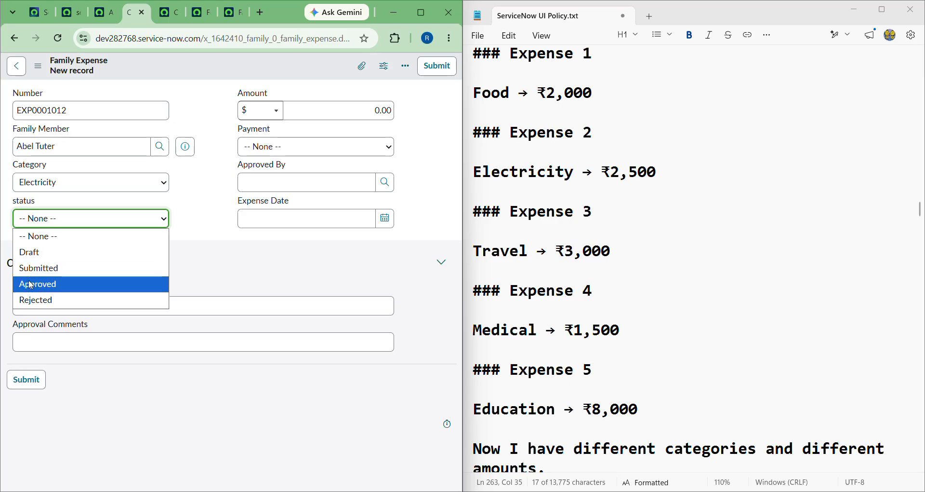
pyautogui.click(43, 284)
# Enter an Amount of $25,000.00 and choose Debit card as the Payment method for the electricity expense
pyautogui.click(308, 107)
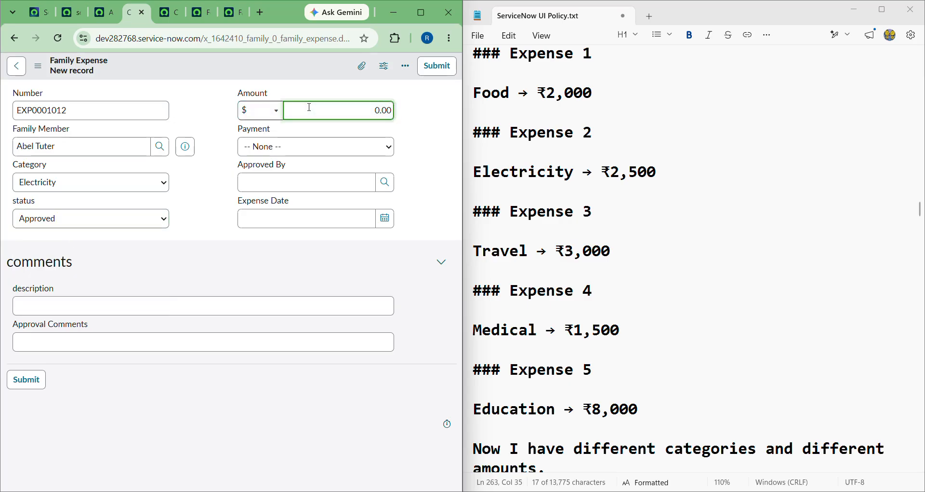
pyautogui.write('00')
pyautogui.press('Tab')
pyautogui.click(292, 146)
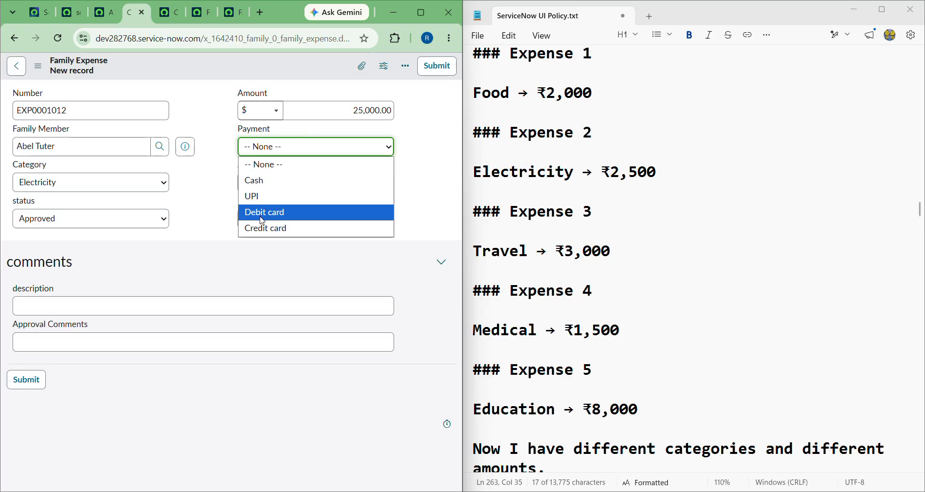
pyautogui.click(262, 212)
# Fill Approved By with the same approver as the medical expense and set the electricity expense's Expense Date to 2026-08-14
pyautogui.click(302, 184)
pyautogui.write('a')
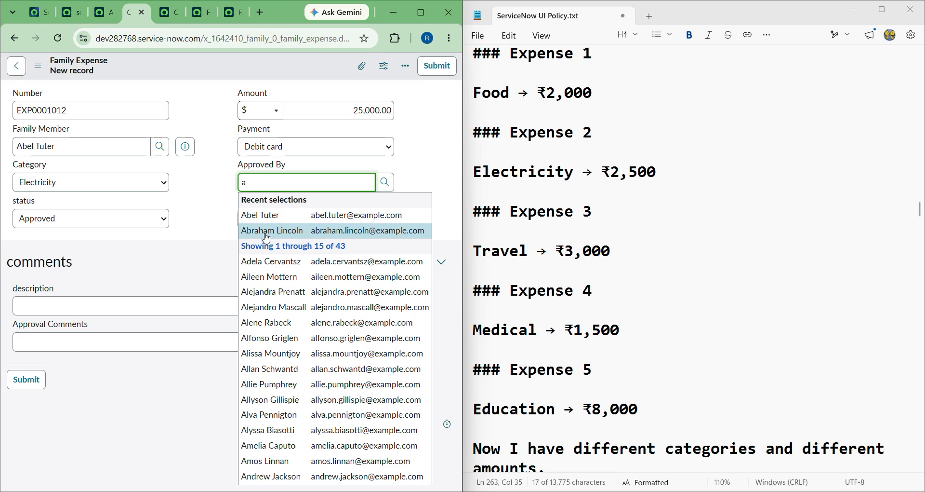
pyautogui.click(267, 231)
pyautogui.click(289, 218)
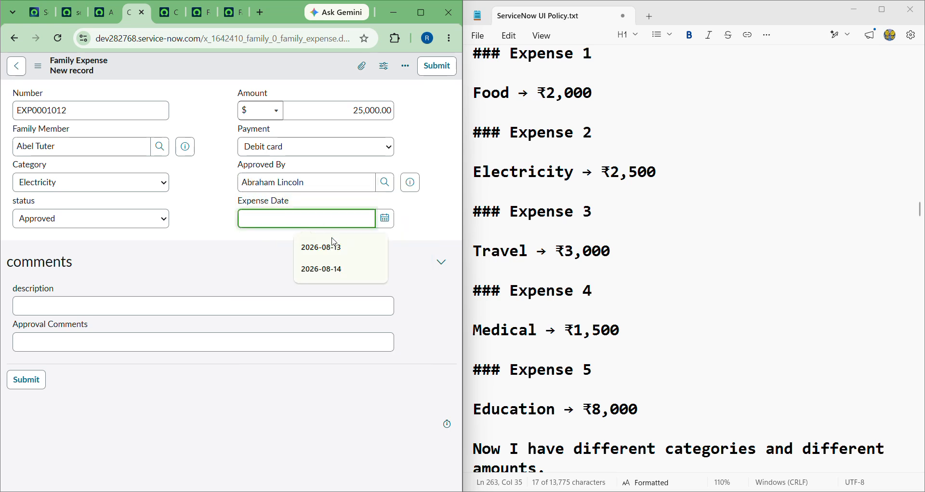
pyautogui.click(322, 269)
# Enter the description "this is power bill" and submit the electricity expense record
pyautogui.click(113, 303)
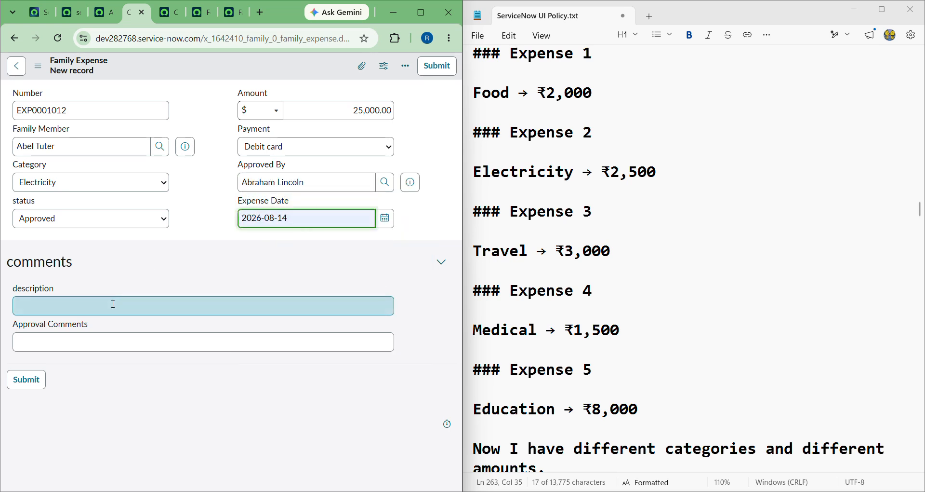
pyautogui.write('t')
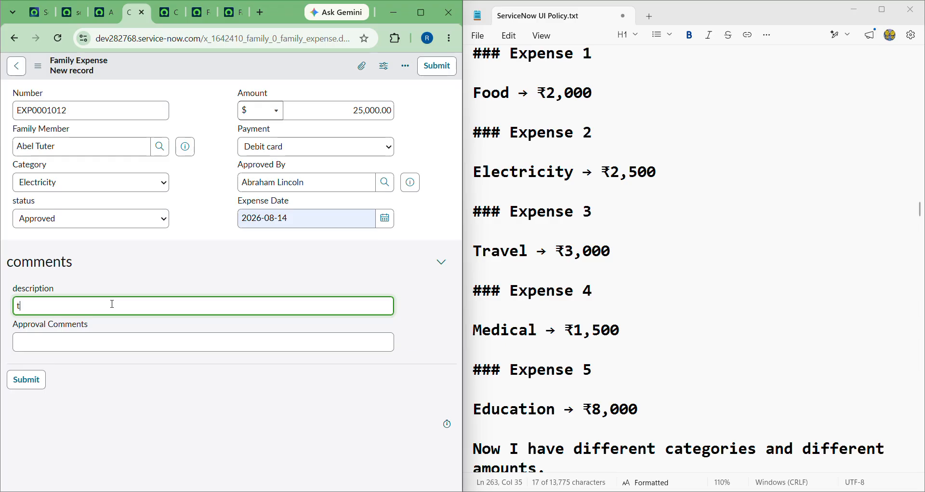
pyautogui.write('his is power bill')
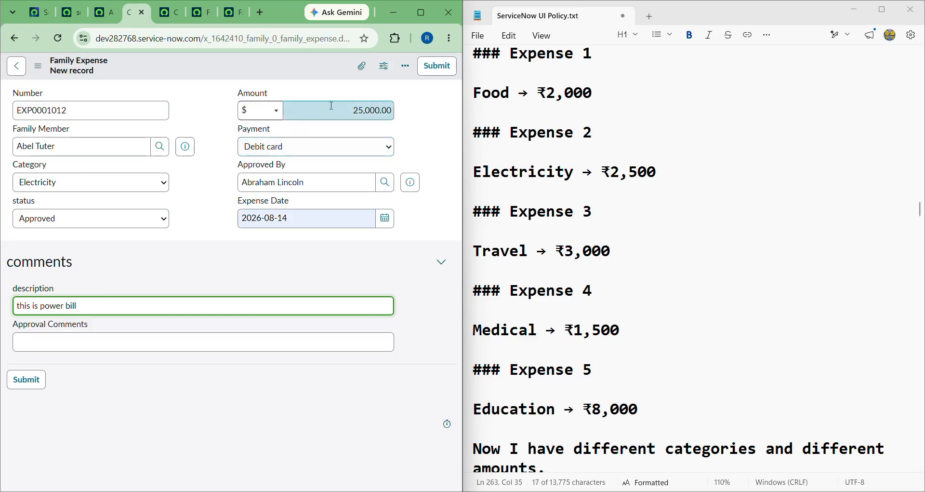
pyautogui.click(437, 66)
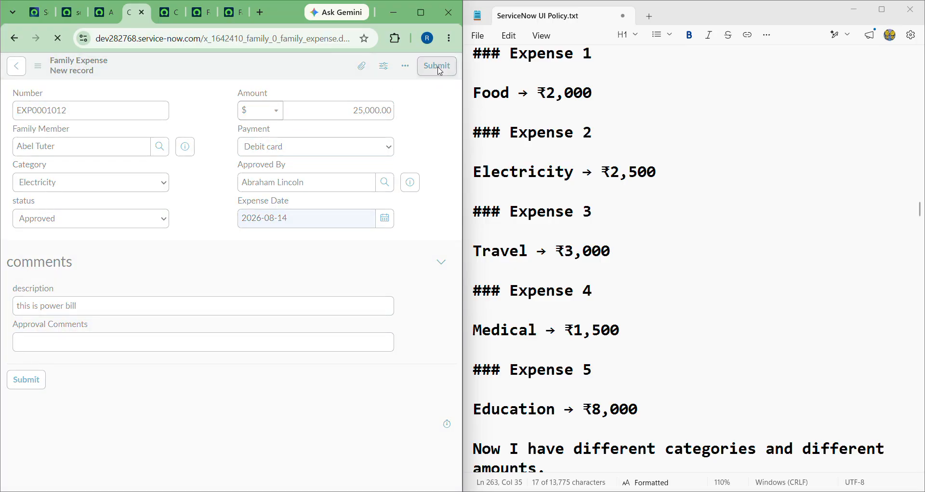
# Review all columns of the Family Expenses list in a maximized browser window, and tile the browser beside Notepad again
pyautogui.moveTo(387, 25); pyautogui.dragTo(418, 61)
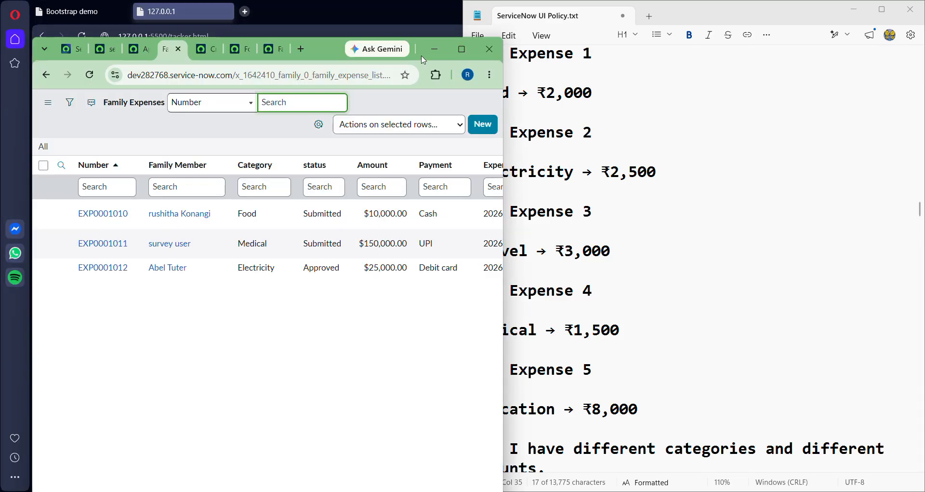
pyautogui.moveTo(459, 51)
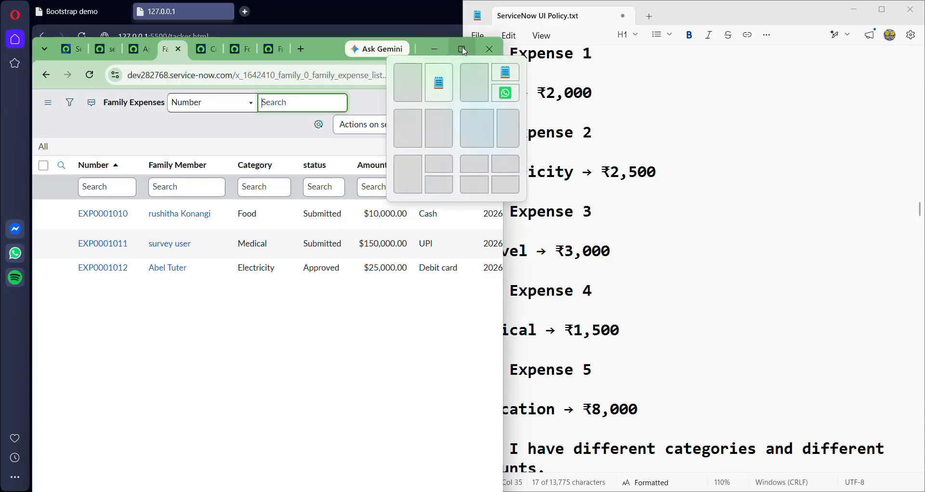
pyautogui.click(469, 51)
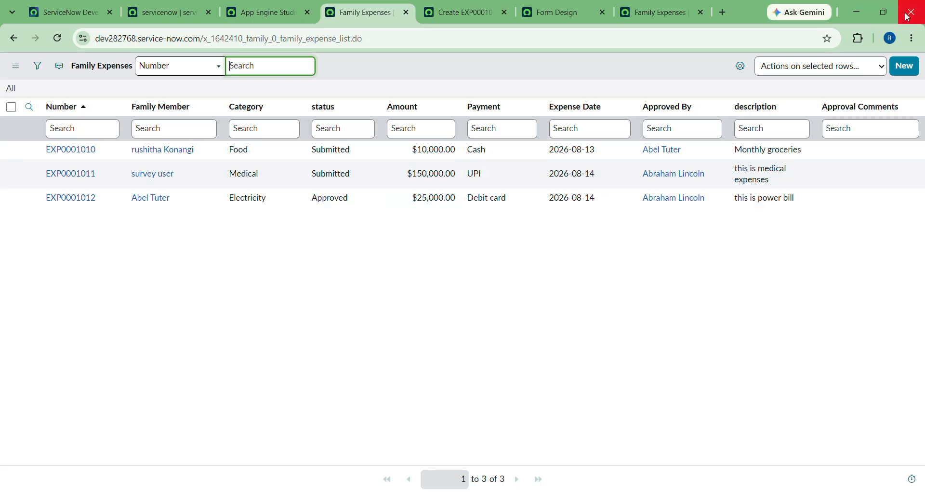
pyautogui.moveTo(884, 13)
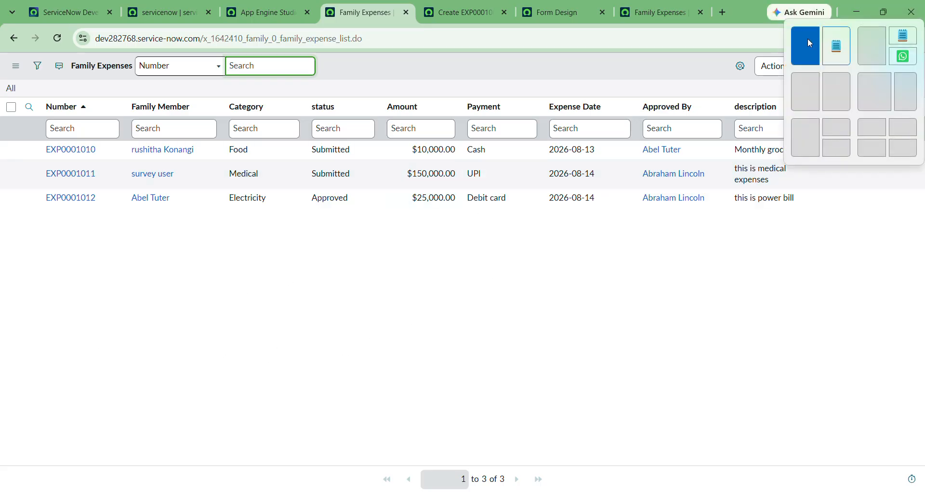
pyautogui.click(808, 39)
# Read the Notepad notes on the Amount Validation client script and return to the Family Expenses list in a maximized browser
pyautogui.scroll(-4, 562, 302)
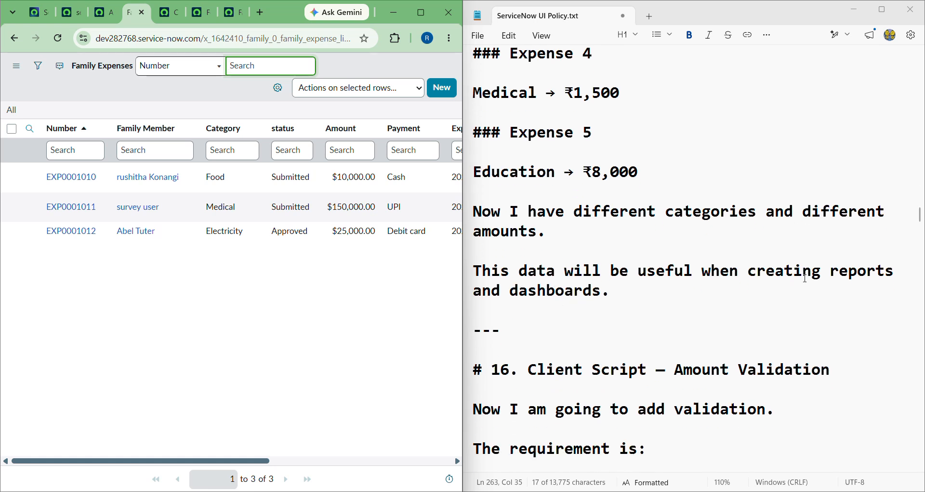
pyautogui.scroll(-3, 540, 322)
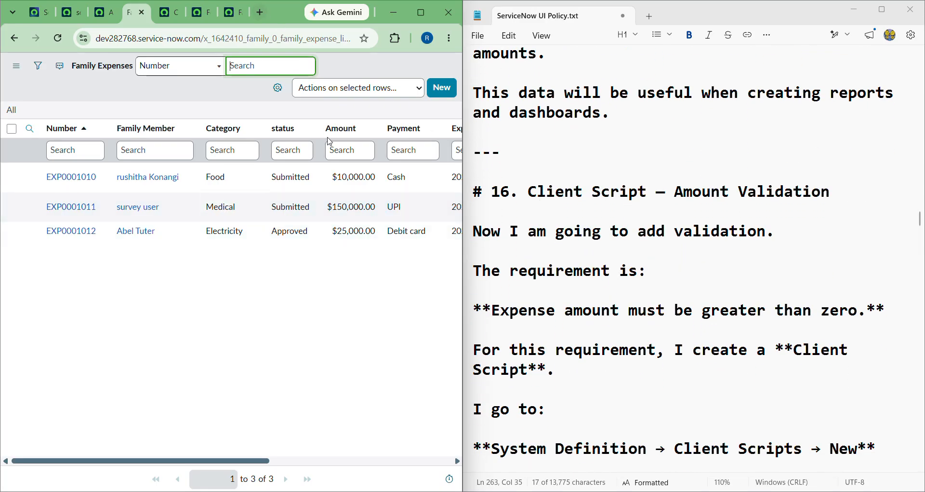
pyautogui.moveTo(291, 11); pyautogui.dragTo(346, 126)
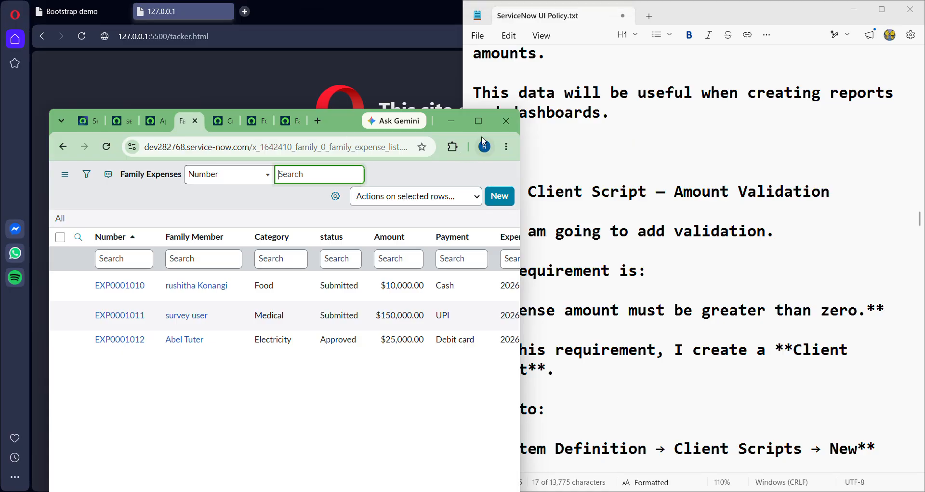
pyautogui.click(478, 121)
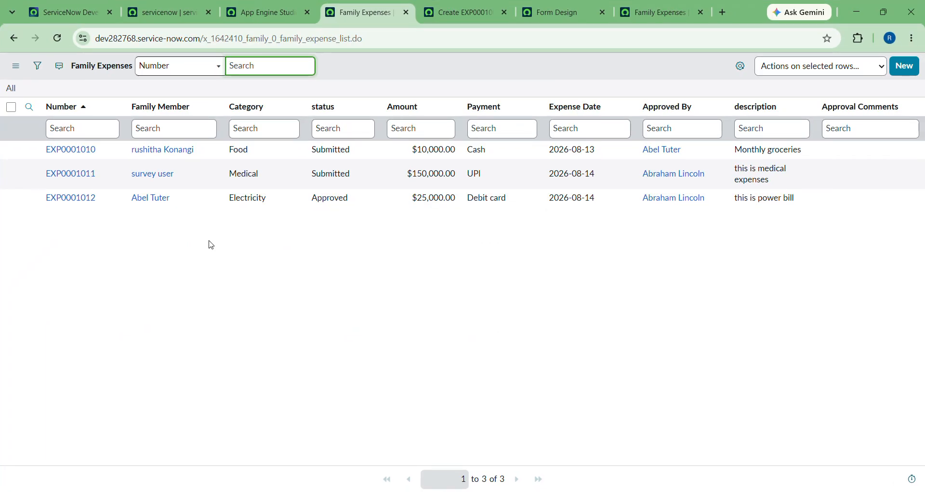